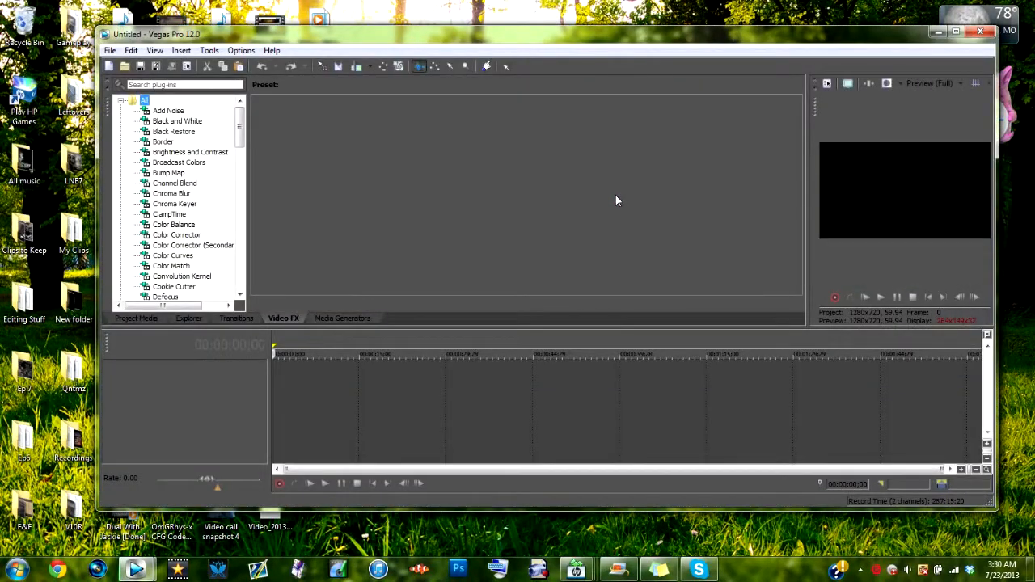
# Maximize the editor window and widen the video preview pane
pyautogui.click(954, 31)
pyautogui.moveTo(846, 155); pyautogui.dragTo(751, 155)
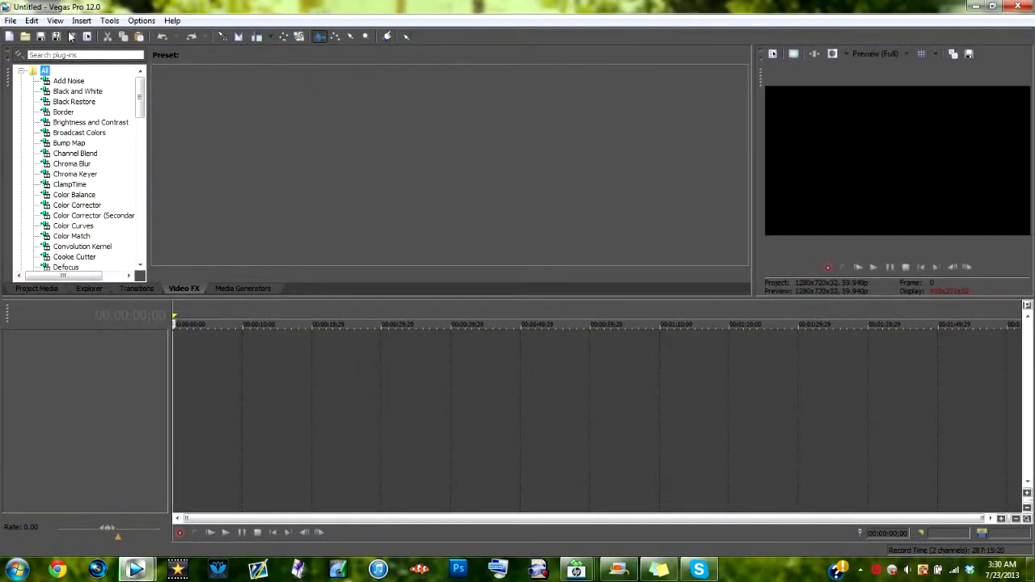
# Create a new HD 720-60p project (1280x720, 59.940 fps) and make its settings the default for all new projects
pyautogui.click(11, 20)
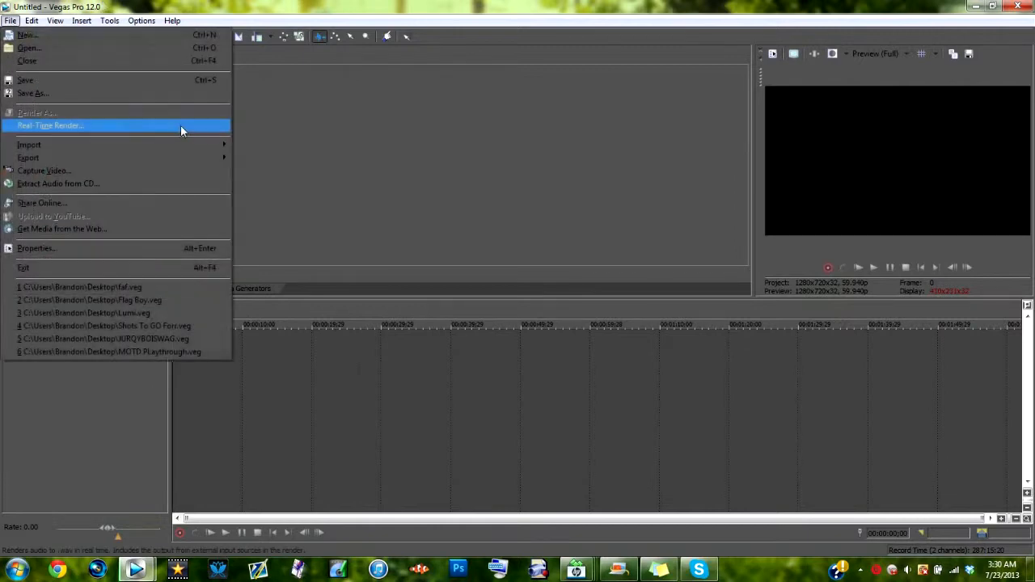
pyautogui.click(199, 36)
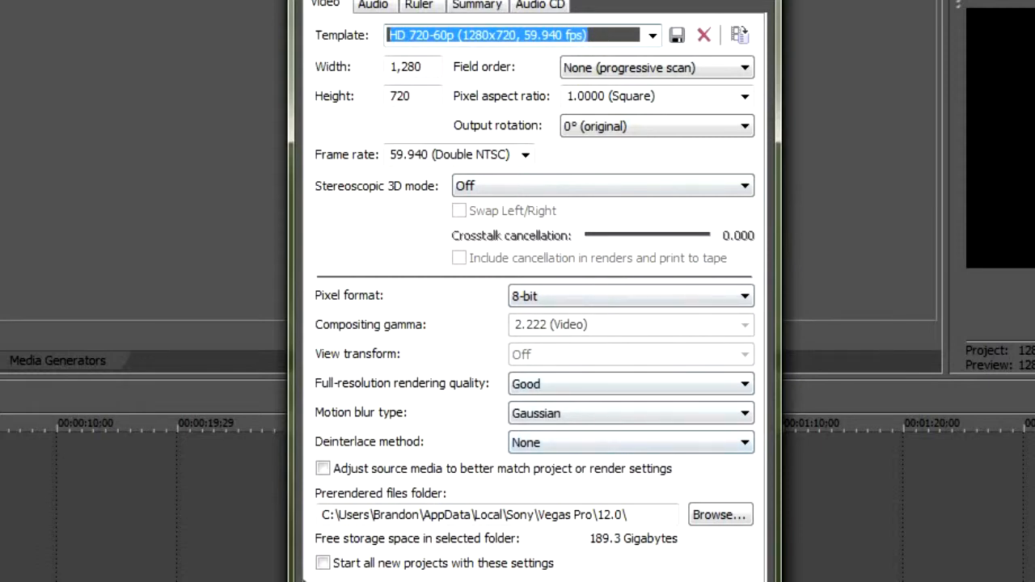
pyautogui.click(322, 563)
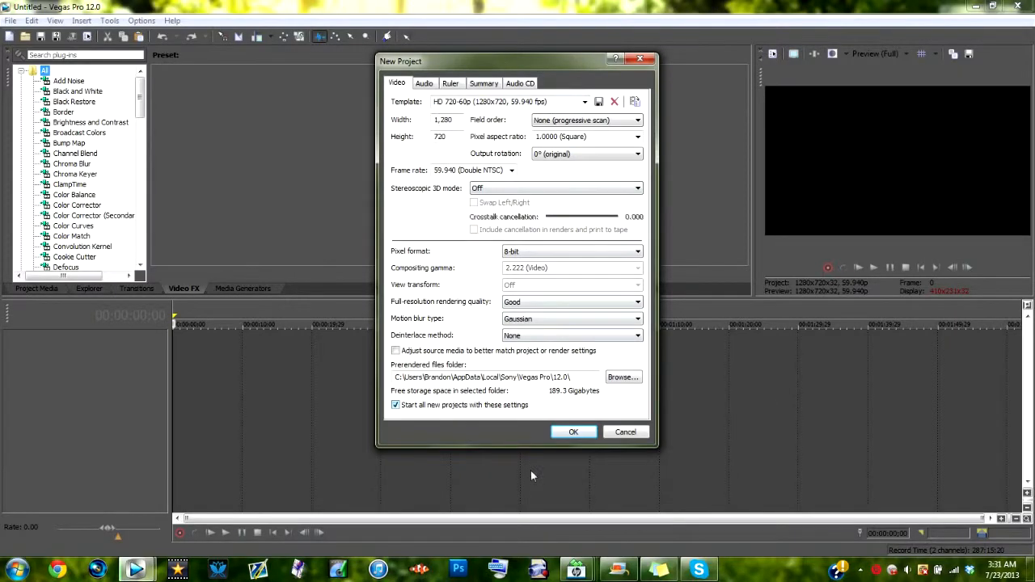
pyautogui.click(574, 432)
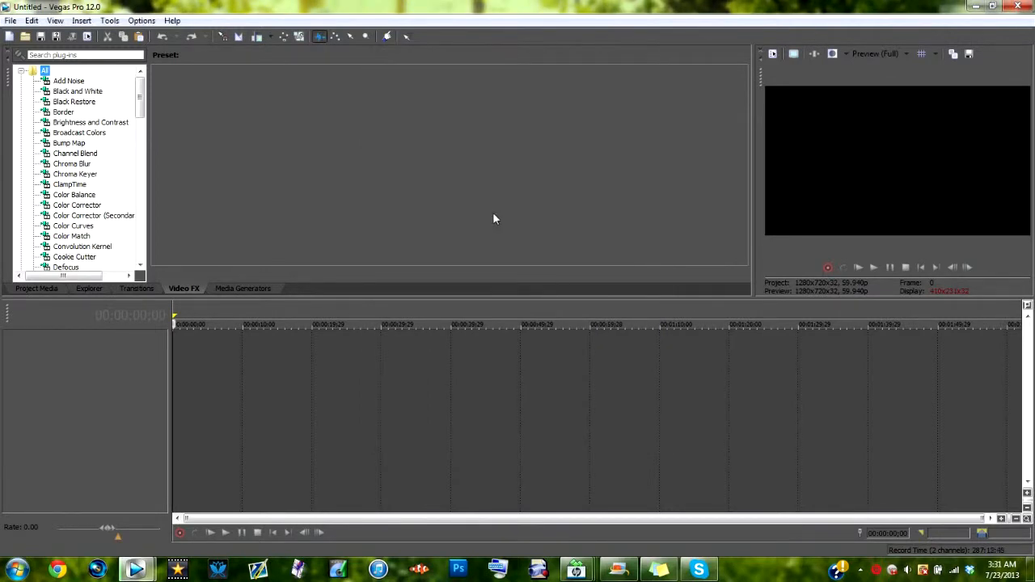
# Import the V10R[Lefty] video from the desktop's V10R folder and place it at the start of the timeline
pyautogui.moveTo(141, 91)
pyautogui.mouseDown()
pyautogui.moveTo(139, 182)
pyautogui.moveTo(139, 77)
pyautogui.mouseUp()
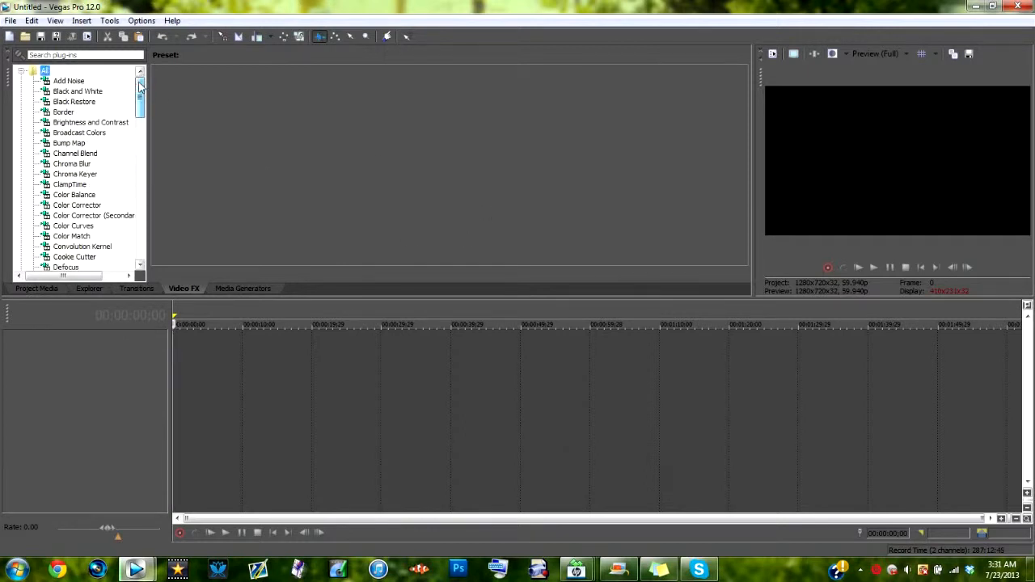
pyautogui.click(973, 7)
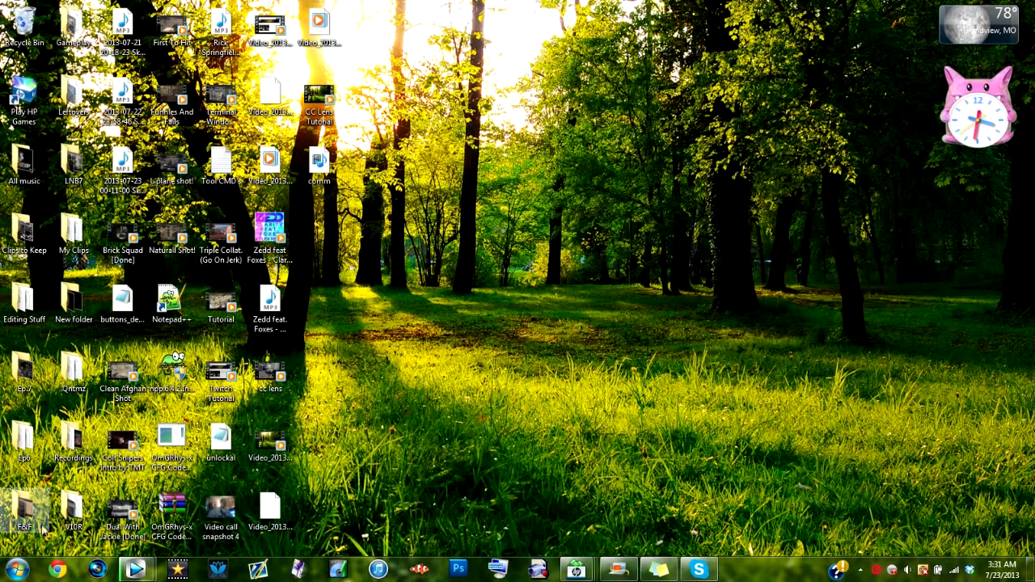
pyautogui.doubleClick(74, 509)
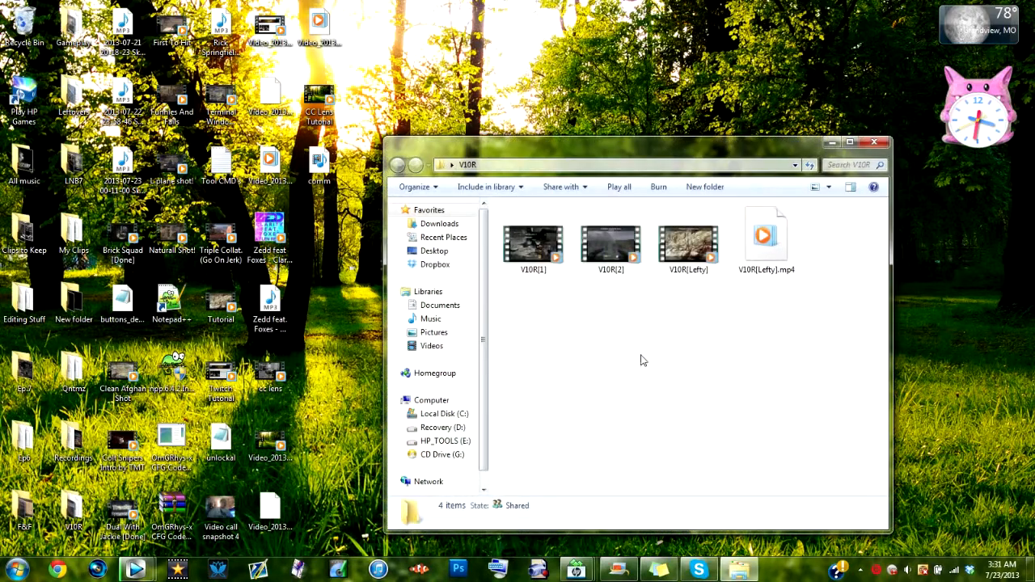
pyautogui.moveTo(688, 246); pyautogui.dragTo(174, 378)
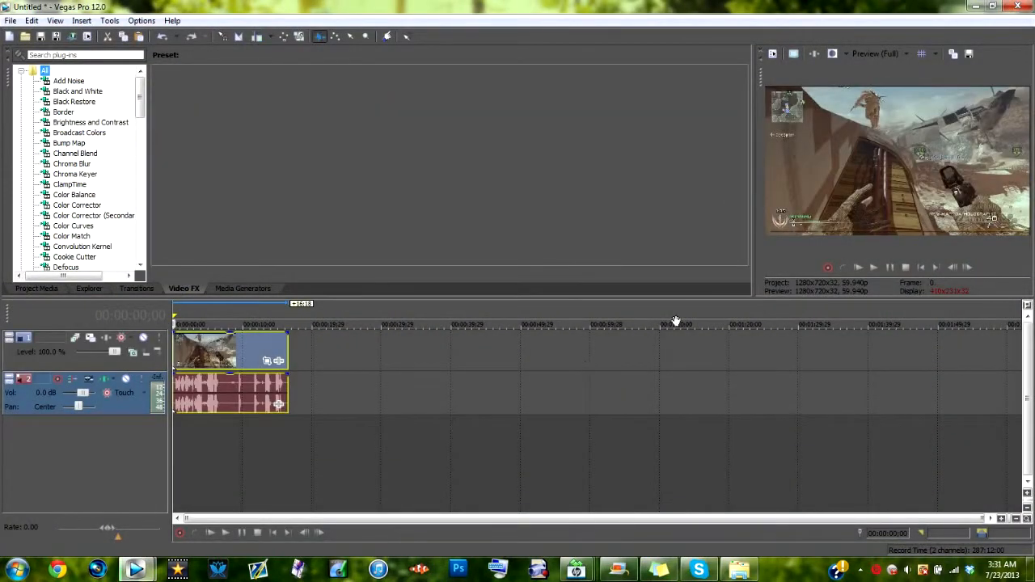
# Delete the clip's audio track and briefly play the remaining video
pyautogui.rightClick(433, 388)
pyautogui.click(464, 292)
pyautogui.click(874, 267)
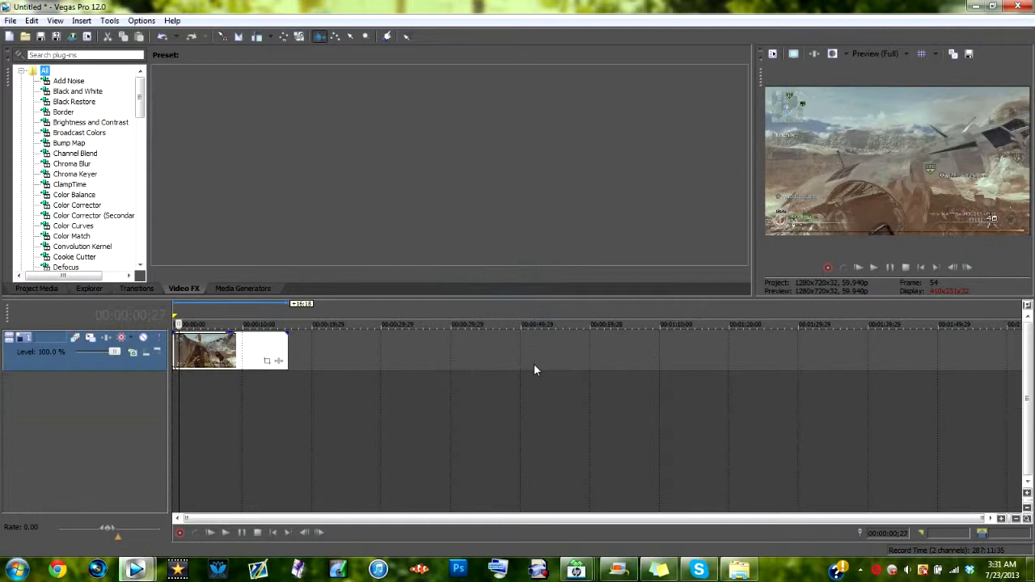
# Disable resampling on the video clip and play it back as a check
pyautogui.rightClick(197, 368)
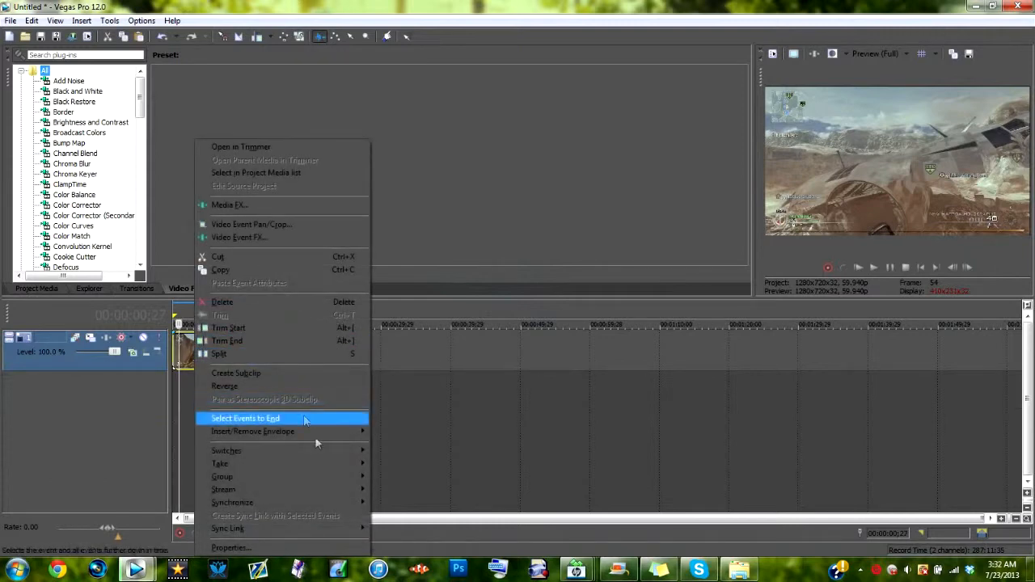
pyautogui.moveTo(321, 450)
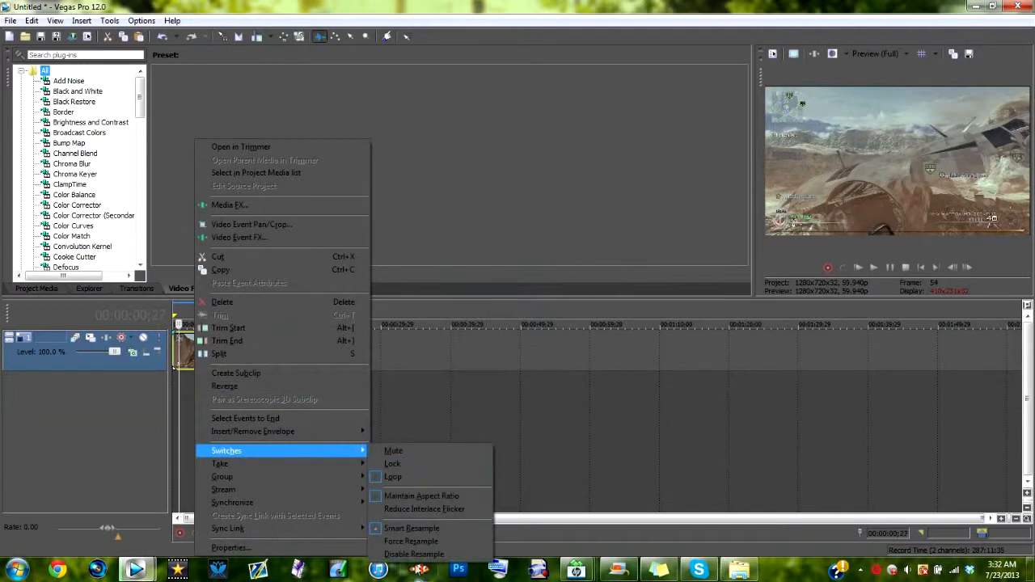
pyautogui.click(413, 555)
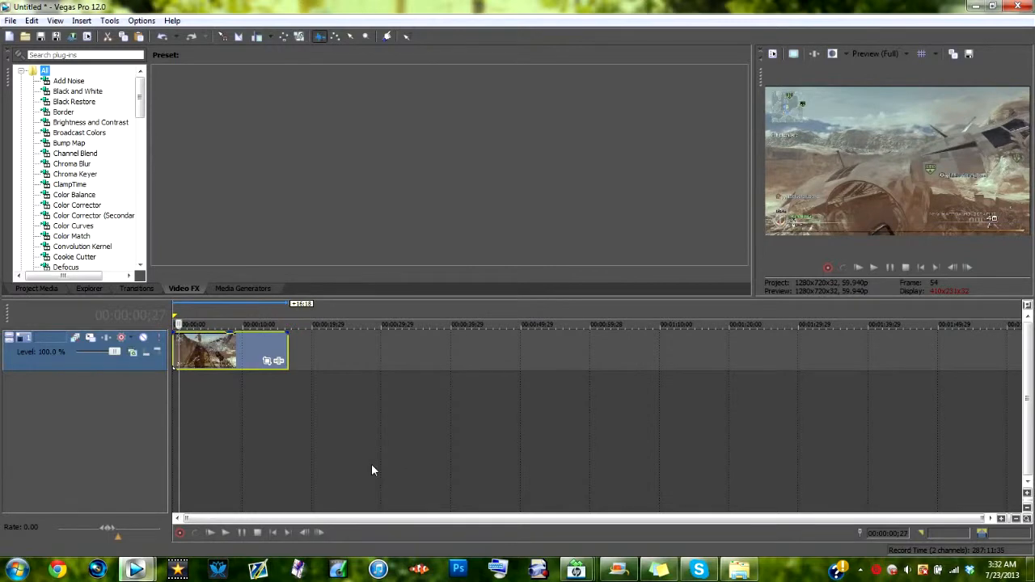
pyautogui.click(874, 267)
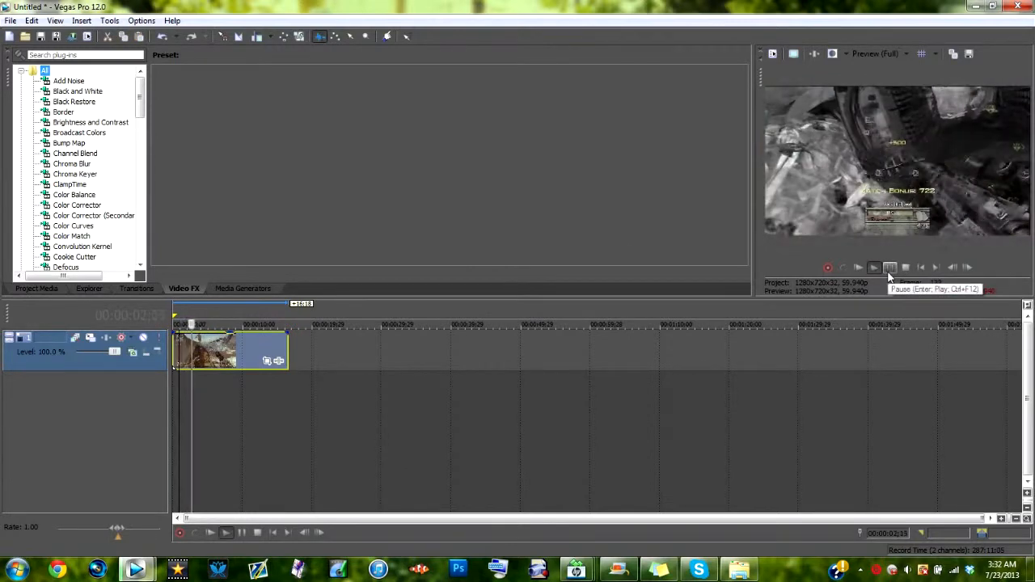
pyautogui.click(889, 270)
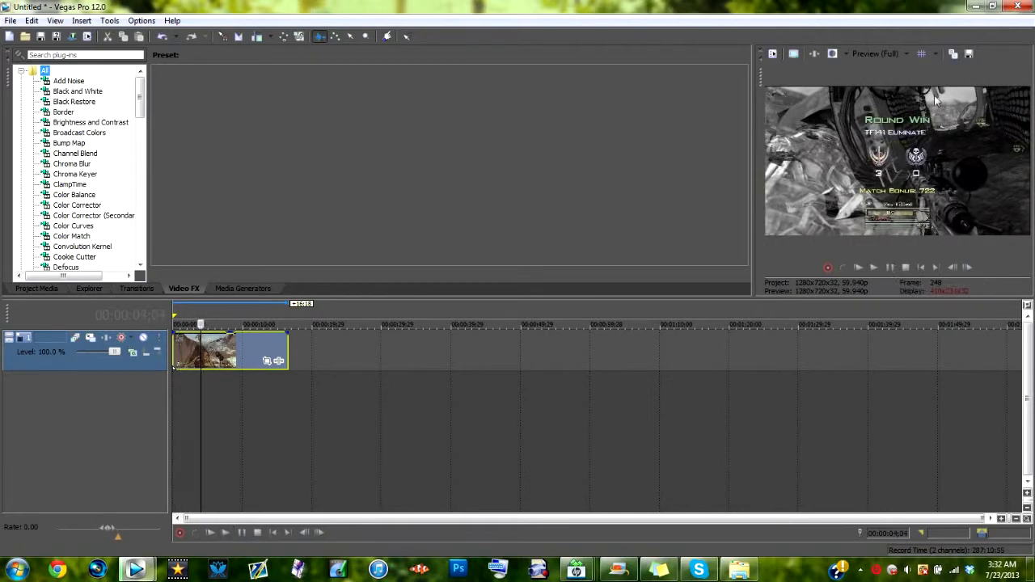
# Check the frame size and frame rate in the V10R[Lefty] file's properties, and close the folder window
pyautogui.click(969, 6)
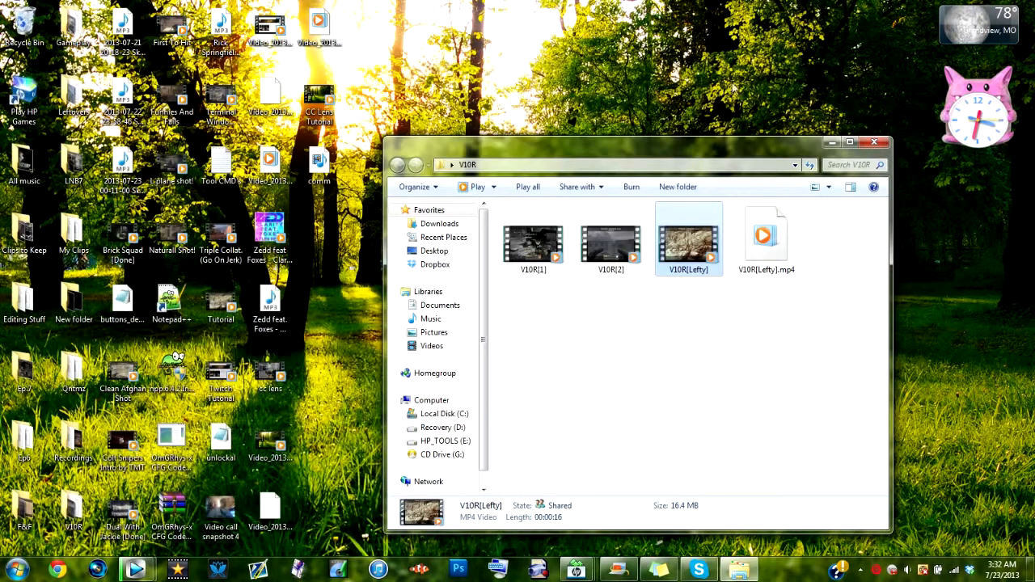
pyautogui.rightClick(691, 267)
pyautogui.click(729, 547)
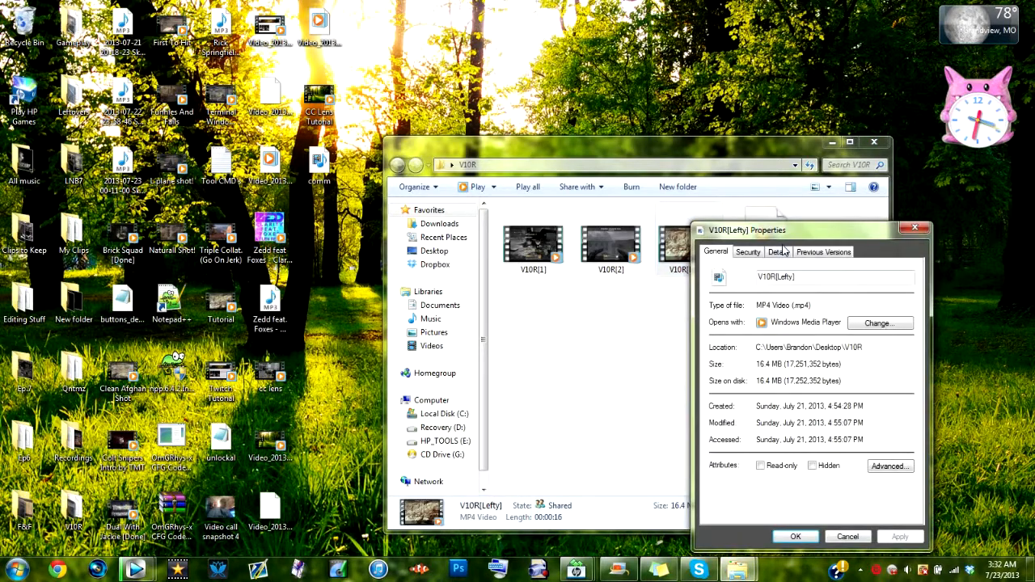
pyautogui.click(778, 253)
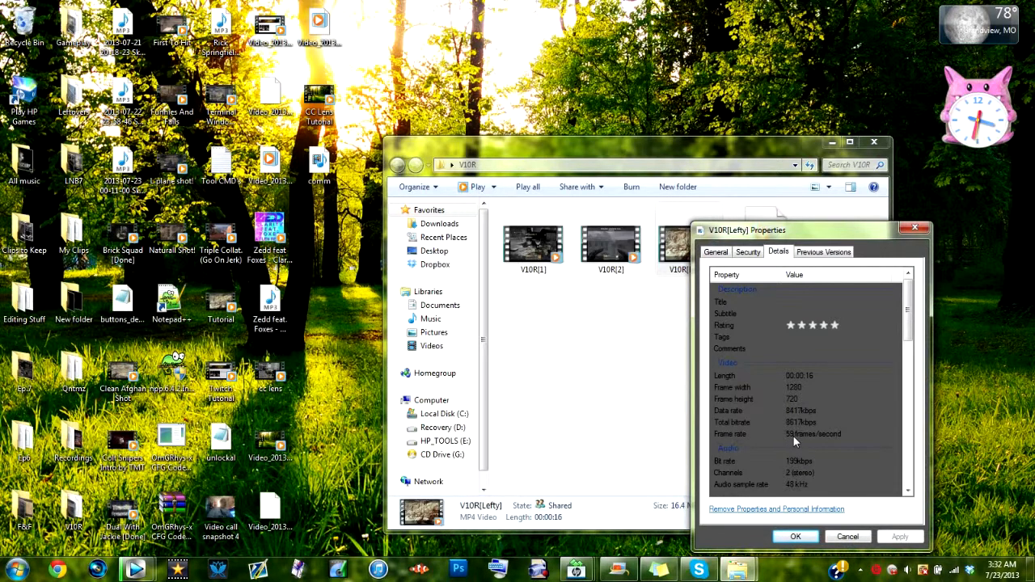
pyautogui.click(914, 228)
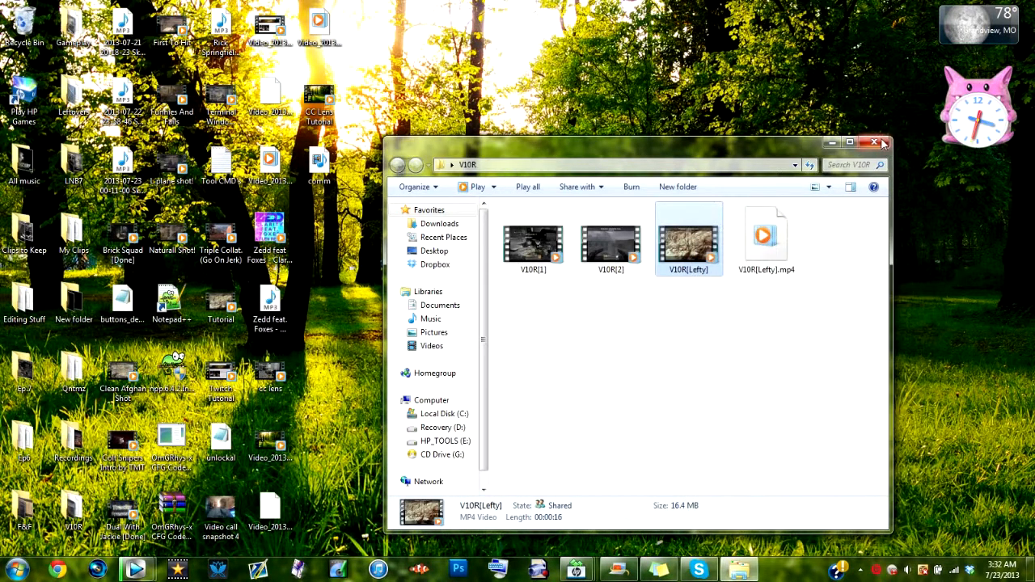
pyautogui.click(882, 143)
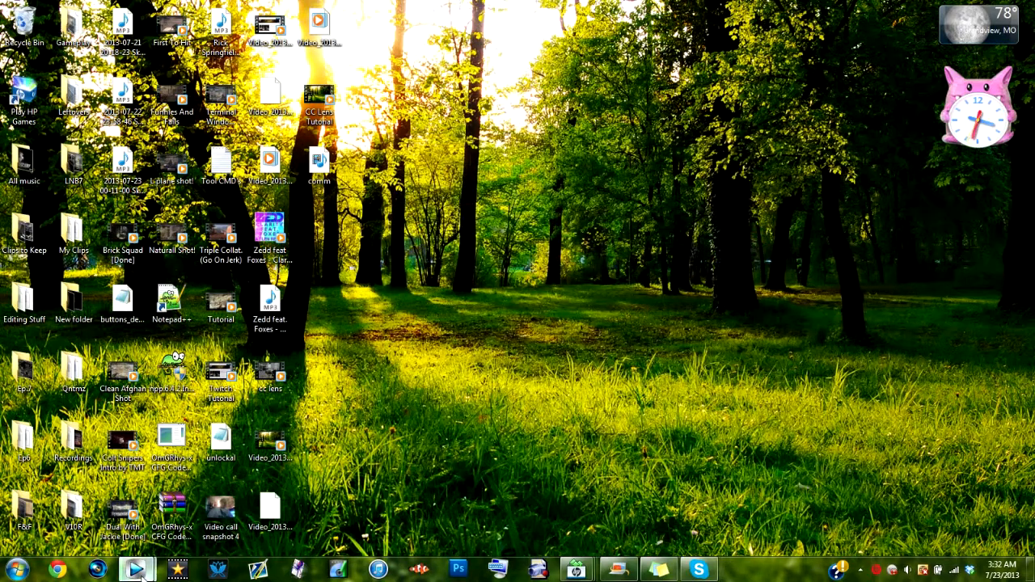
# Switch back to Vegas Pro and play the clip to about 00:00:07;23
pyautogui.moveTo(137, 570)
pyautogui.click(235, 513)
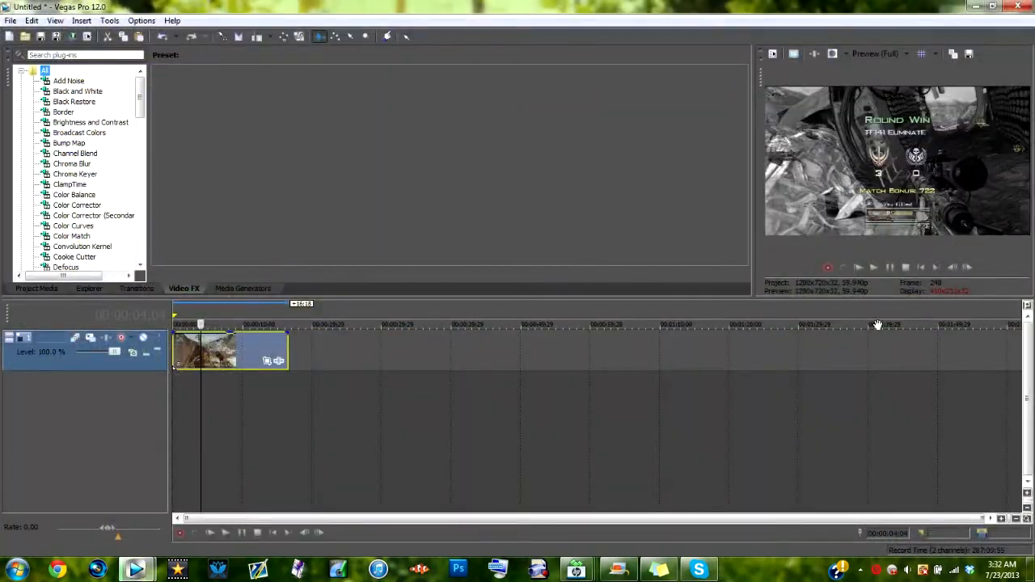
pyautogui.click(873, 267)
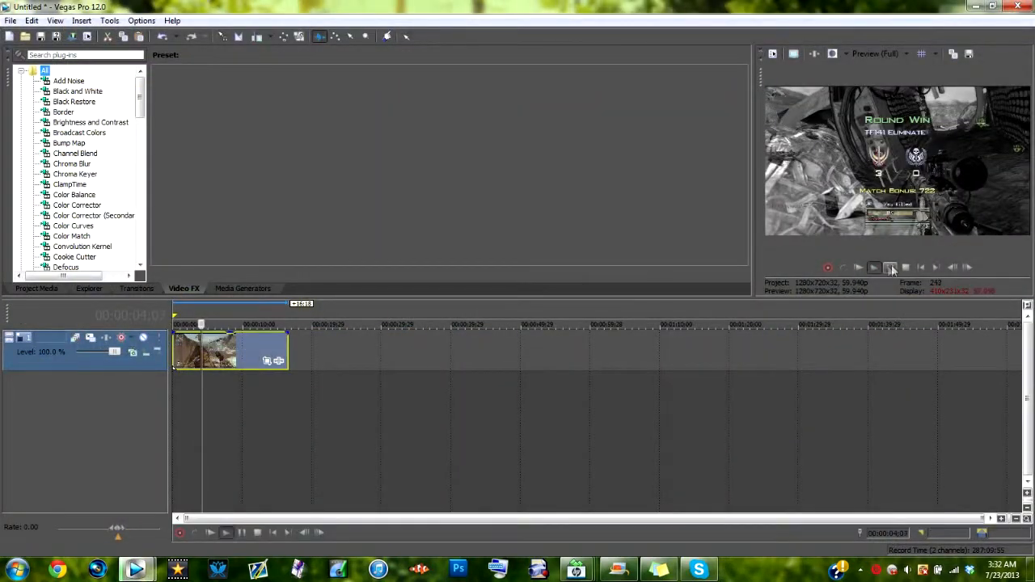
pyautogui.click(891, 269)
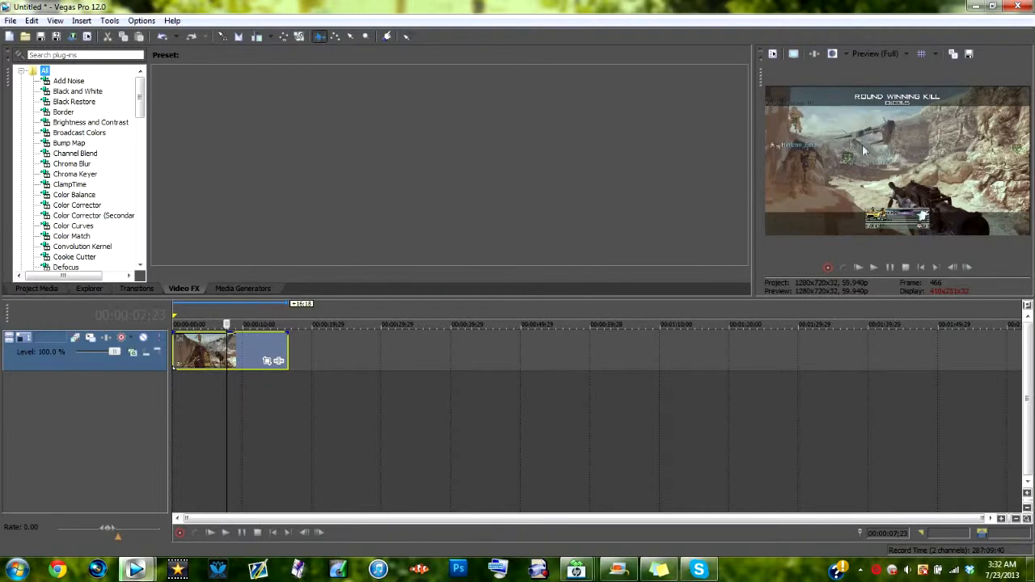
# Widen the video preview pane further and set the preview quality to Preview (Auto)
pyautogui.moveTo(751, 131); pyautogui.dragTo(715, 143)
pyautogui.click(856, 52)
pyautogui.moveTo(849, 82)
pyautogui.click(908, 84)
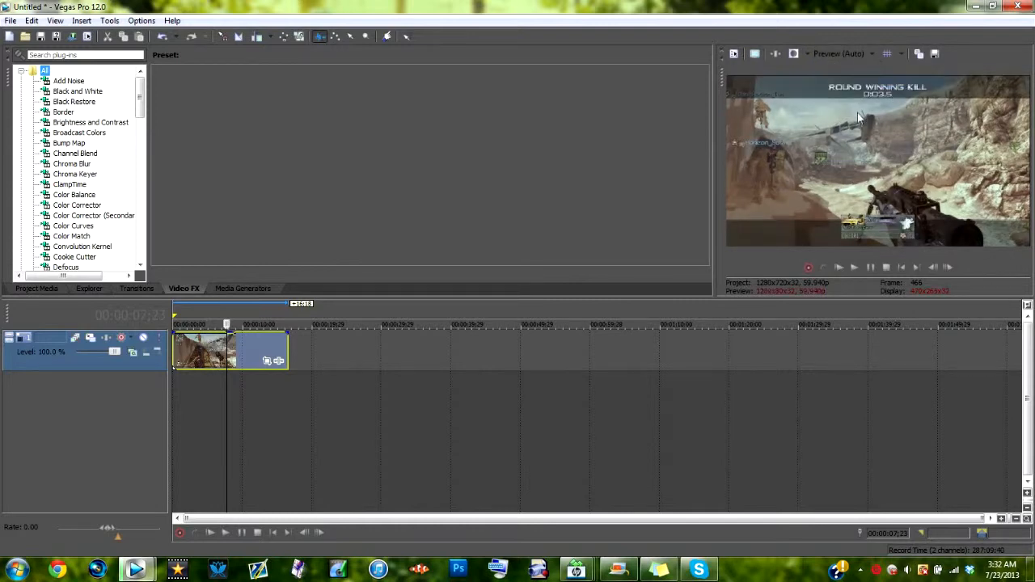
# Set the video preview quality to Preview (Full)
pyautogui.click(871, 58)
pyautogui.moveTo(844, 82)
pyautogui.click(901, 95)
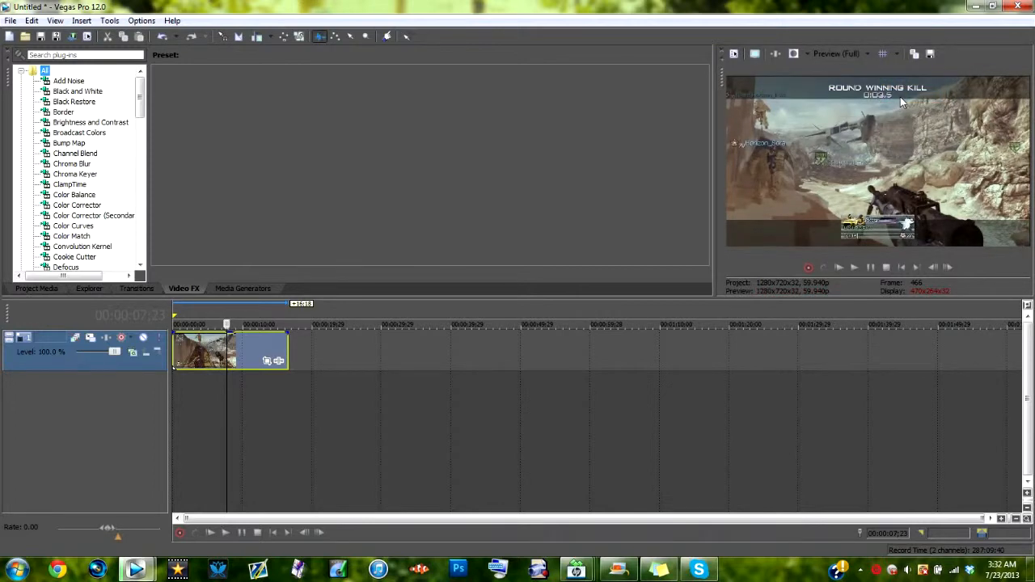
pyautogui.click(851, 53)
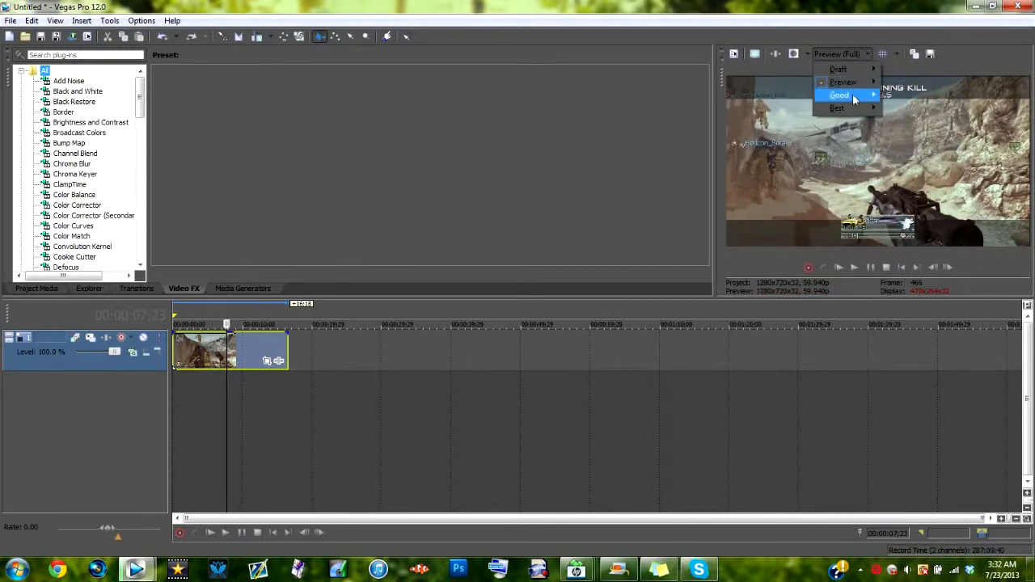
pyautogui.click(632, 155)
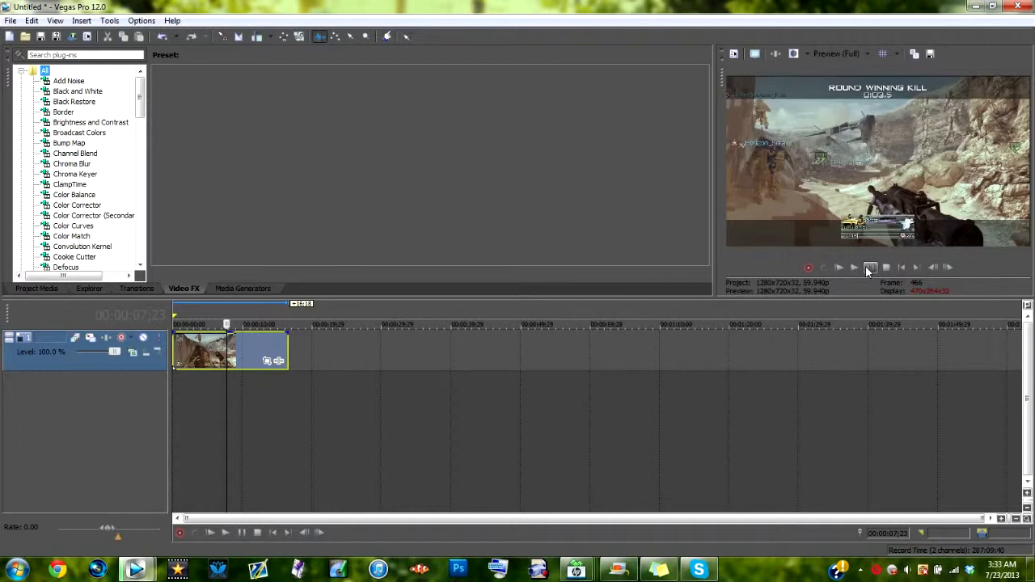
pyautogui.click(846, 48)
pyautogui.moveTo(835, 74)
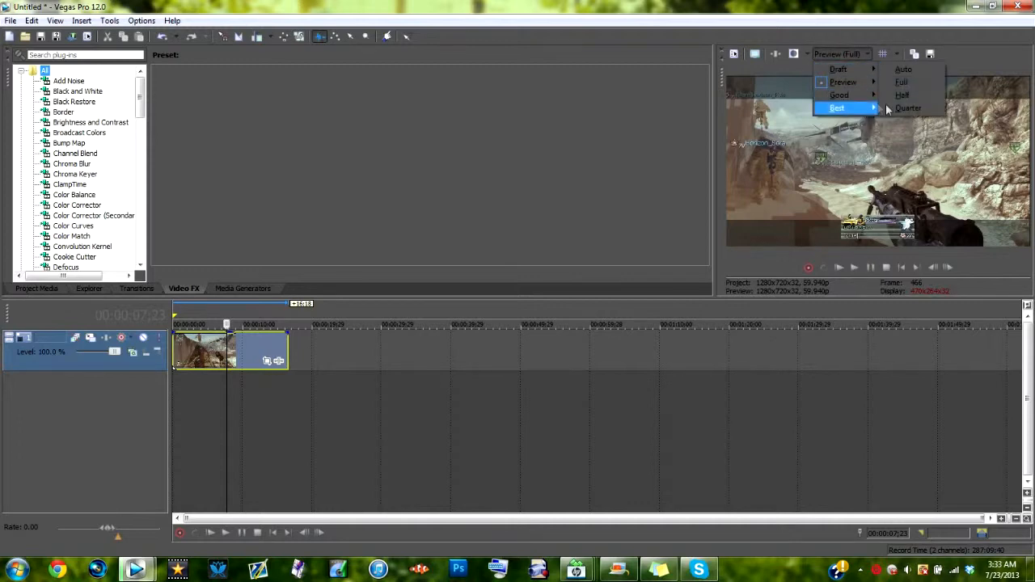
pyautogui.click(544, 169)
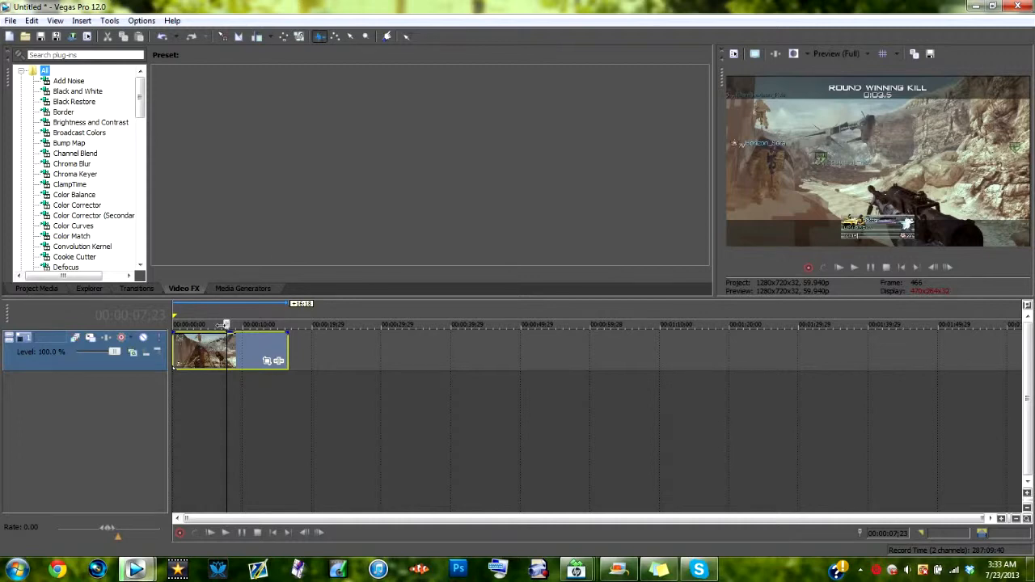
# Split the video clip at 00:00:07;13 and shift the second part slightly earlier against the first
pyautogui.click(224, 346)
pyautogui.press('s')
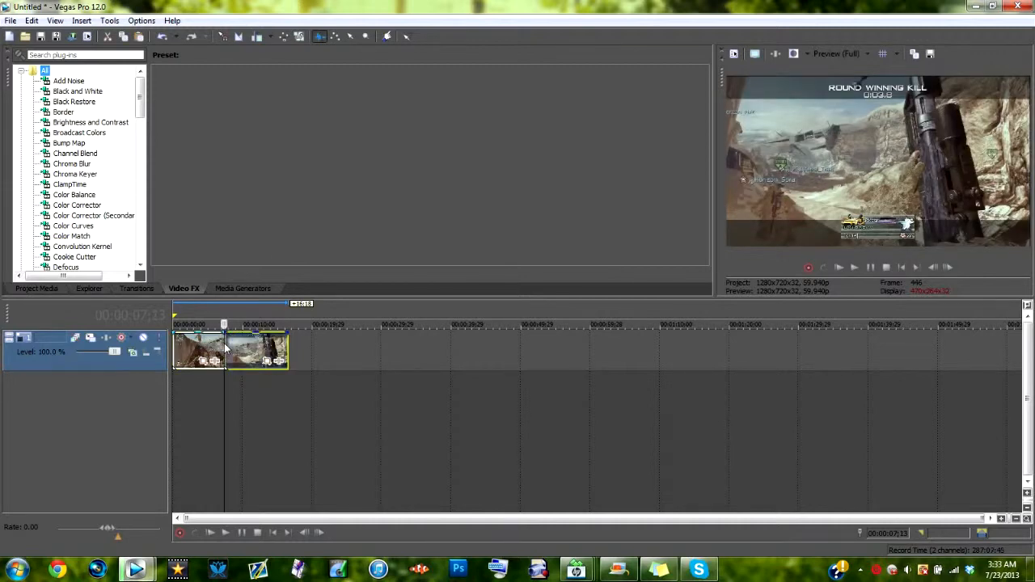
pyautogui.moveTo(240, 350)
pyautogui.mouseDown()
pyautogui.moveTo(260, 355)
pyautogui.moveTo(240, 359)
pyautogui.mouseUp()
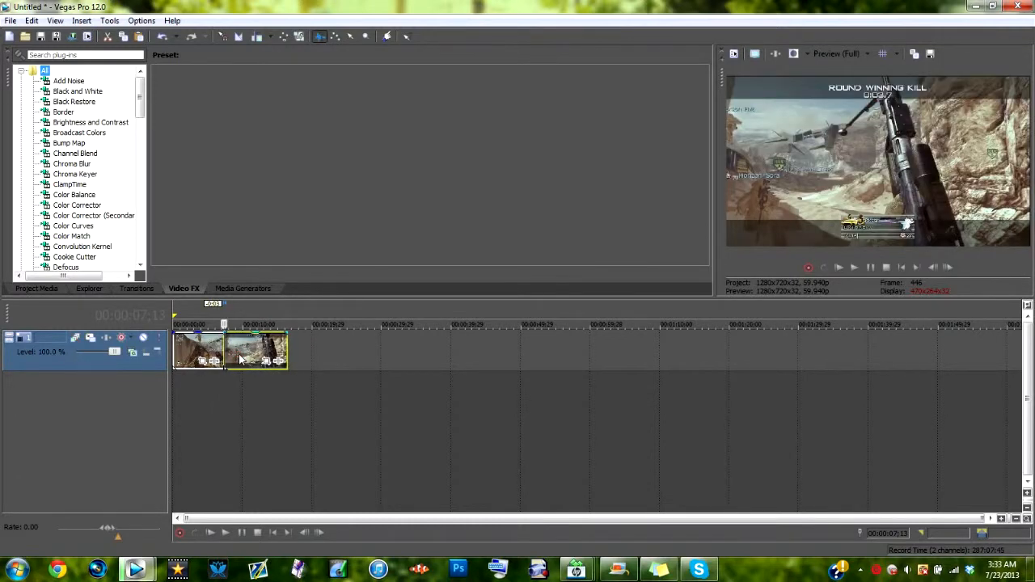
# Play the timeline from the start and place the playhead at 00:00:02;07 in the first clip
pyautogui.click(901, 268)
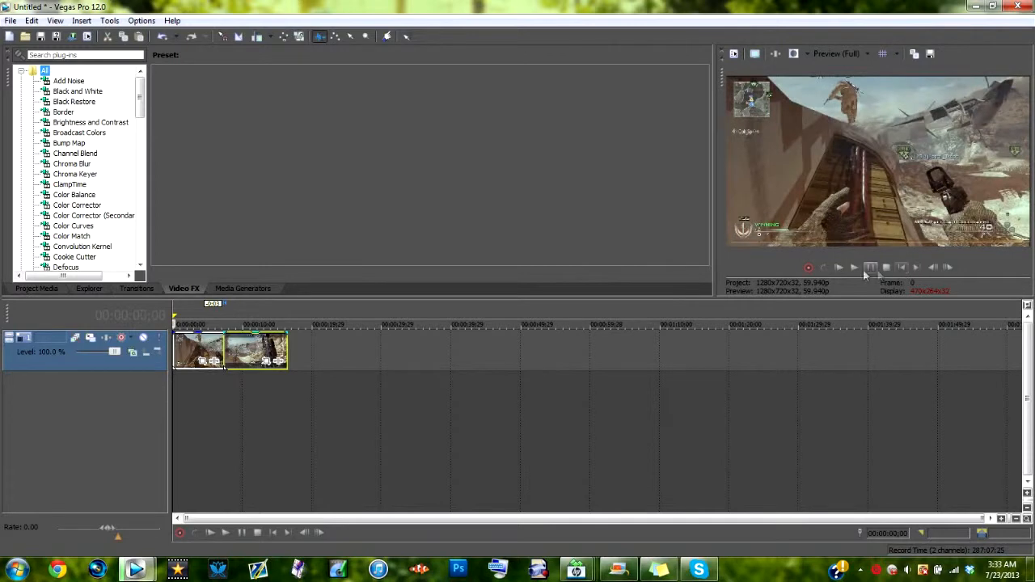
pyautogui.click(854, 268)
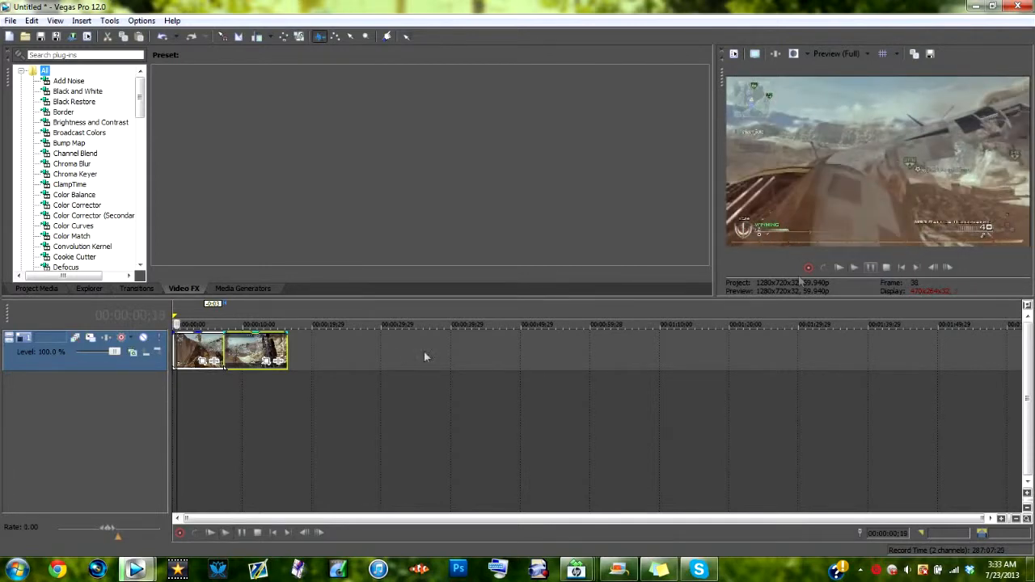
pyautogui.click(217, 347)
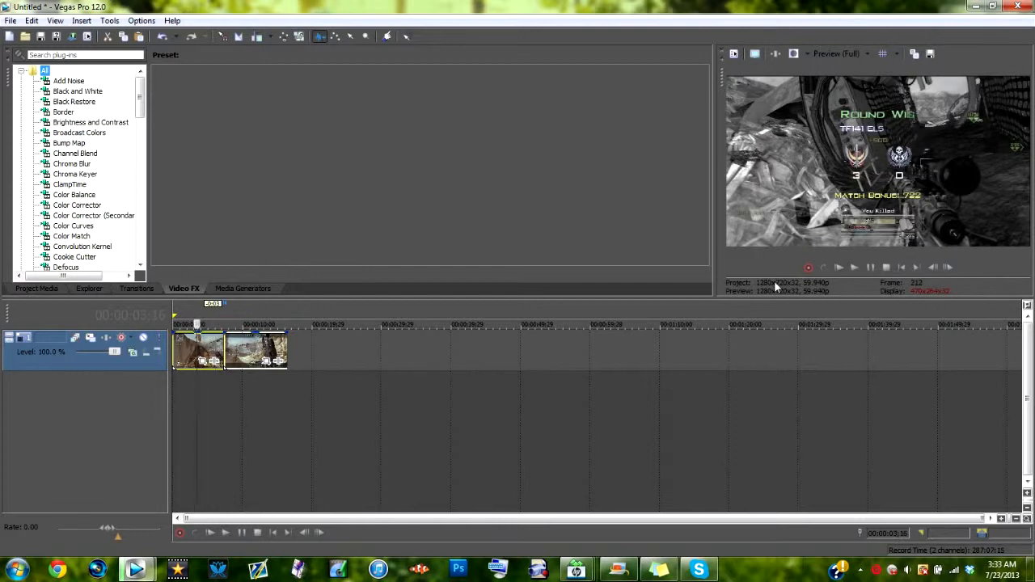
pyautogui.click(185, 347)
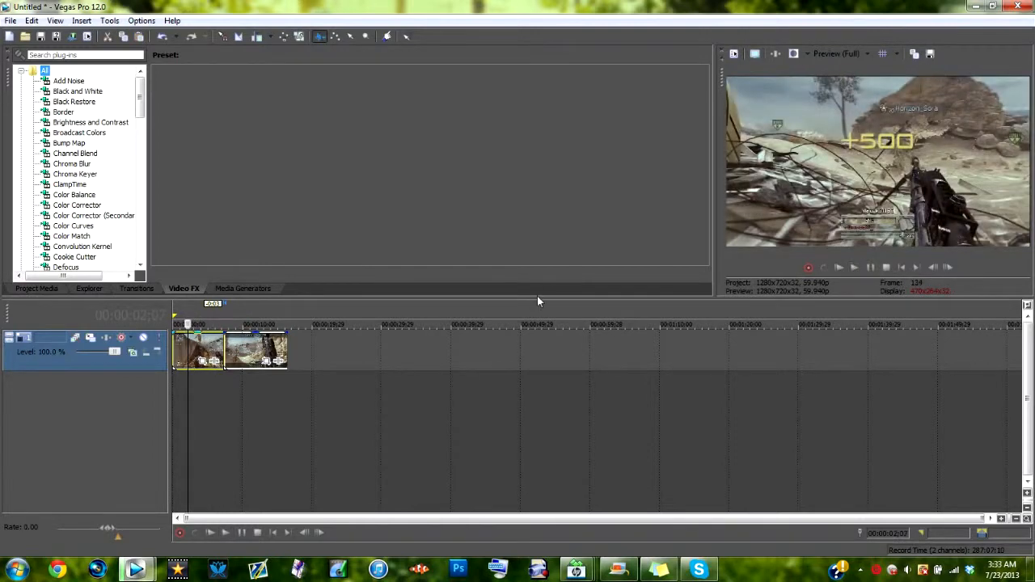
# Place the playhead at 00:00:11;02 in the second clip and review the project's video properties
pyautogui.click(251, 366)
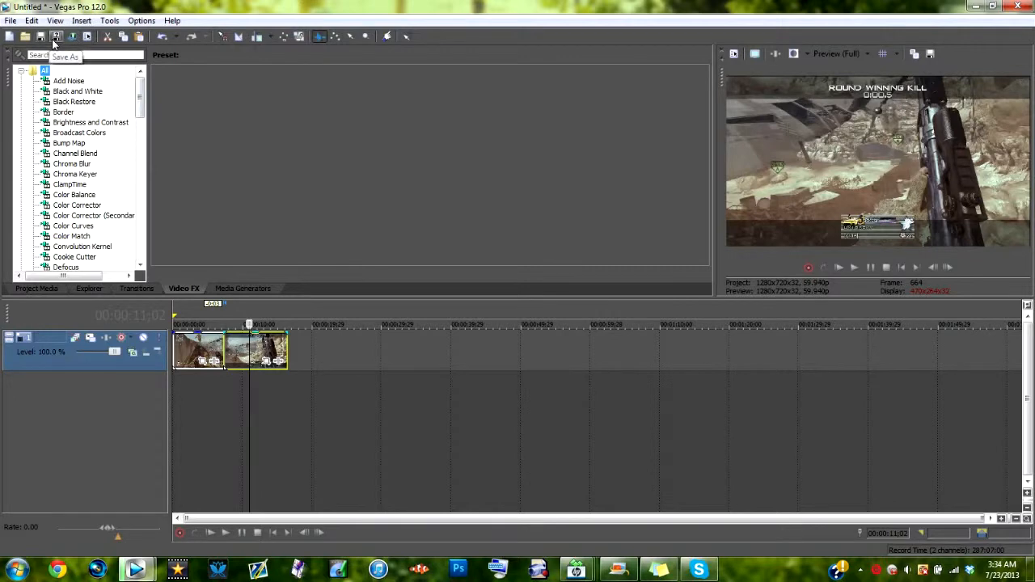
pyautogui.click(11, 20)
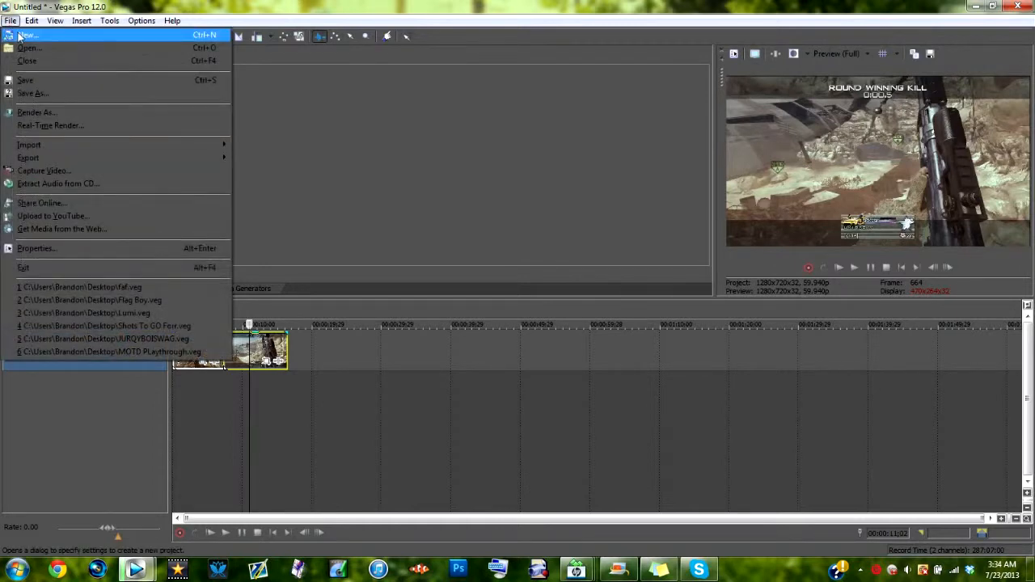
pyautogui.click(375, 166)
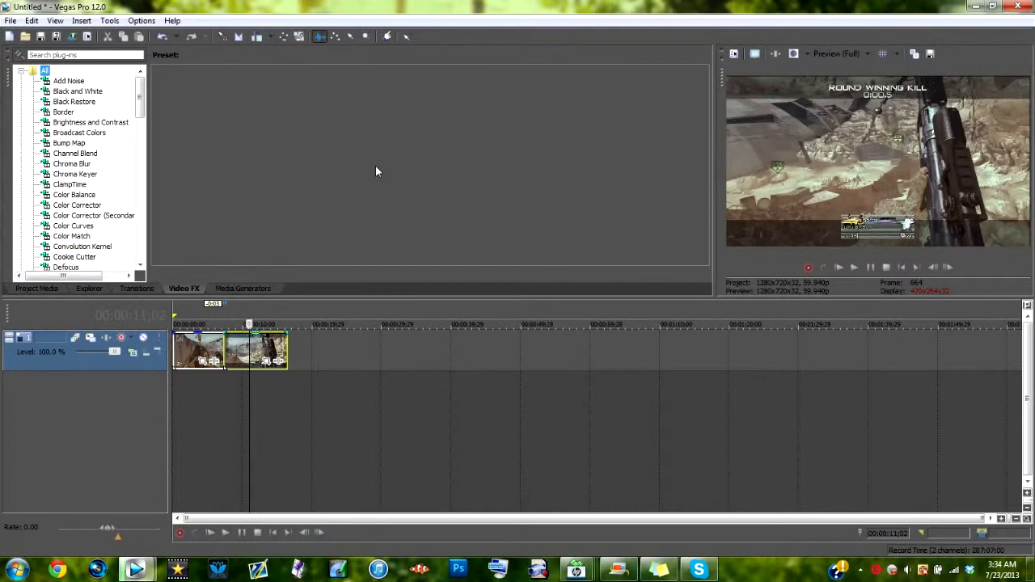
pyautogui.click(11, 20)
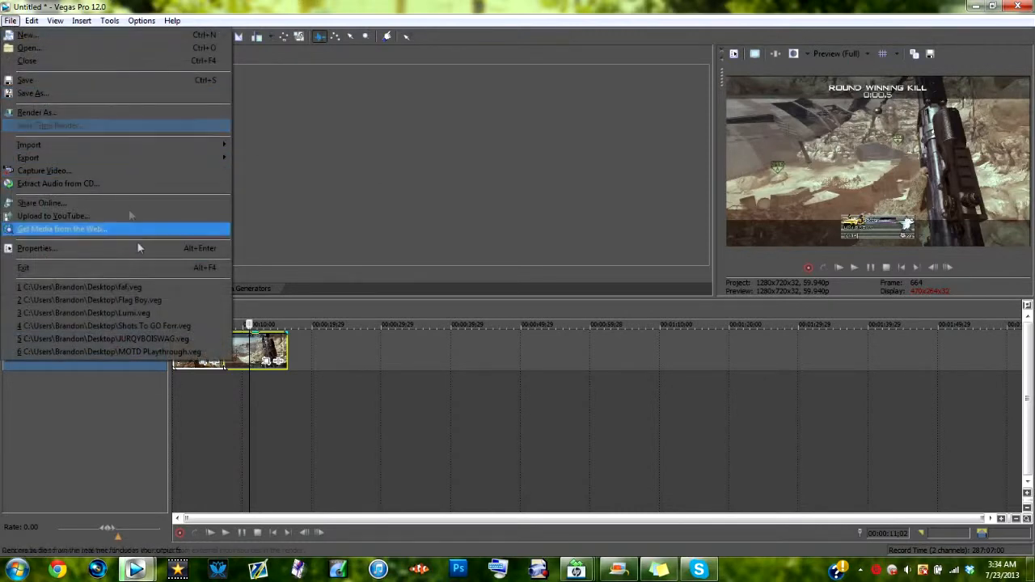
pyautogui.click(196, 249)
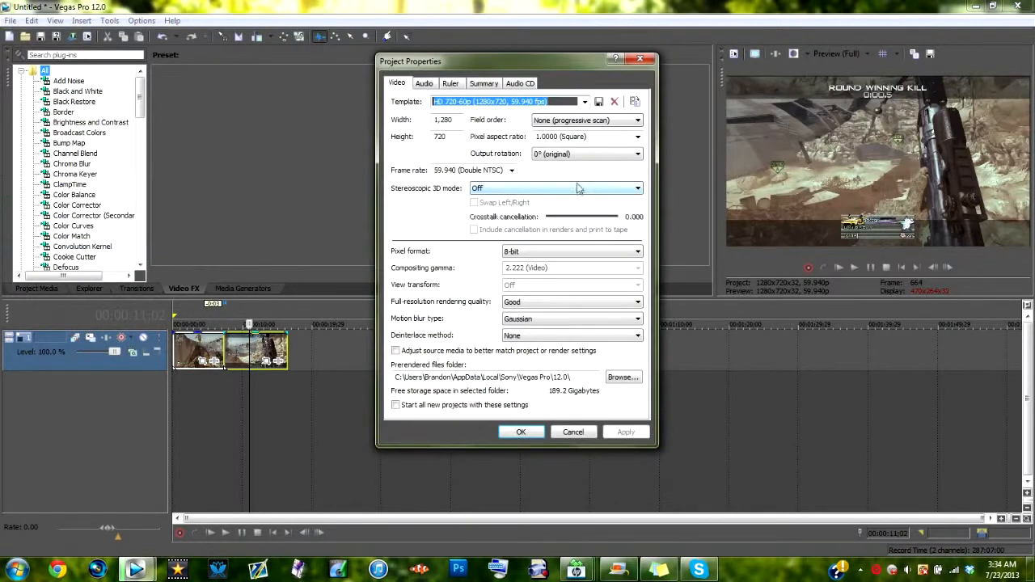
pyautogui.click(639, 61)
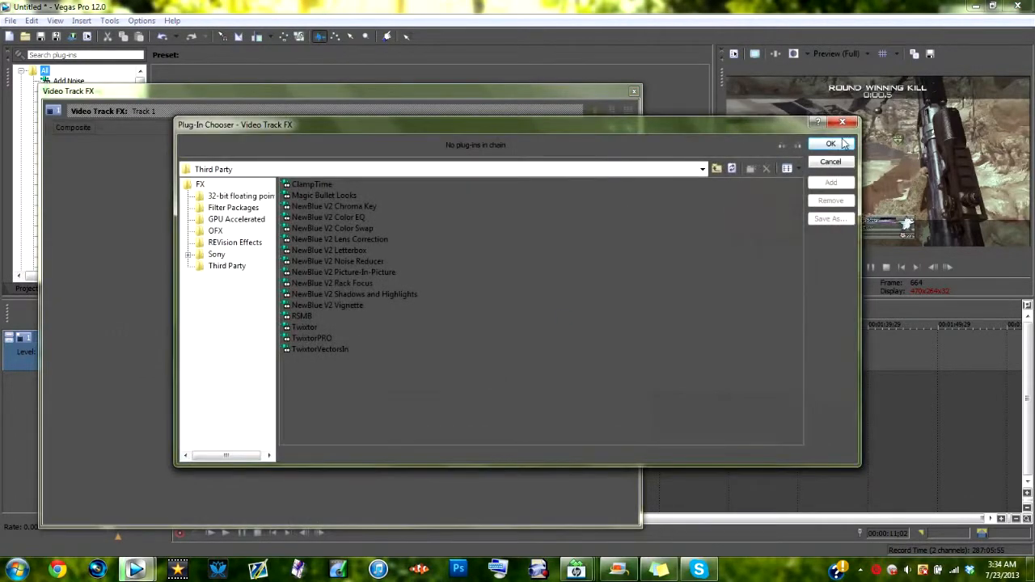
# Close the video track's effect chooser without adding a plug-in and place the playhead at 00:00:26;20 past the clips
pyautogui.click(841, 144)
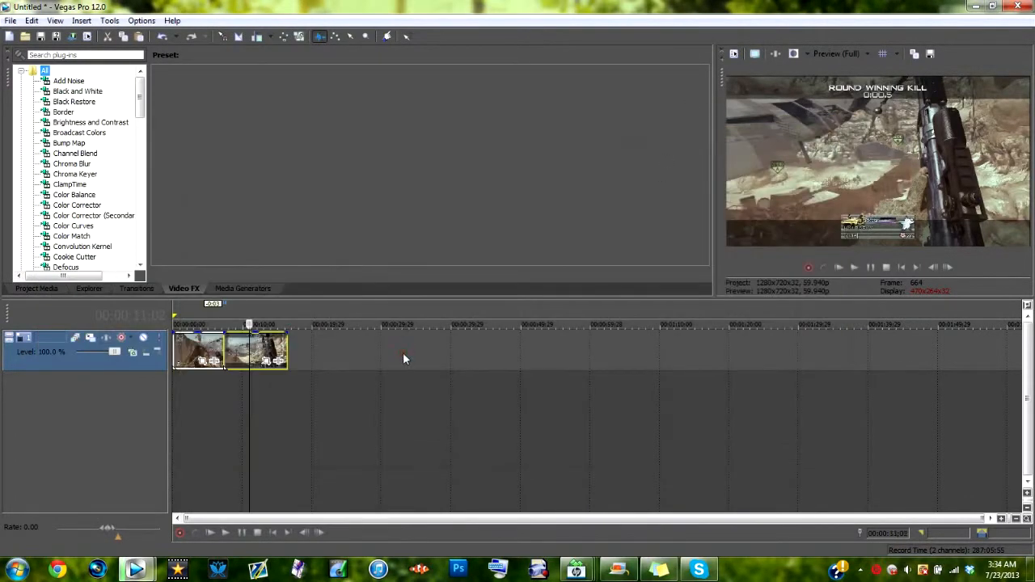
pyautogui.click(402, 351)
pyautogui.click(613, 348)
pyautogui.click(687, 350)
pyautogui.click(384, 363)
pyautogui.click(357, 350)
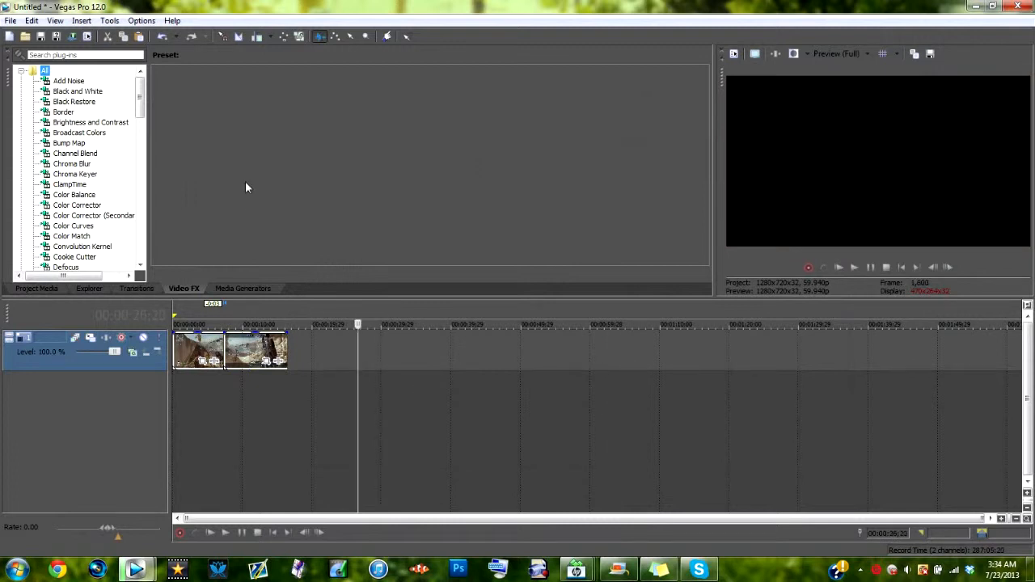
# Find Magic Bullet Looks among the video effects and show its presets
pyautogui.moveTo(142, 101); pyautogui.dragTo(142, 205)
pyautogui.click(63, 163)
pyautogui.moveTo(172, 103); pyautogui.dragTo(91, 77)
pyautogui.moveTo(200, 95); pyautogui.dragTo(116, 361)
pyautogui.moveTo(218, 146); pyautogui.dragTo(350, 231)
# Place the playhead at 00:00:17;06 and insert an additional video track and an audio track
pyautogui.rightClick(424, 430)
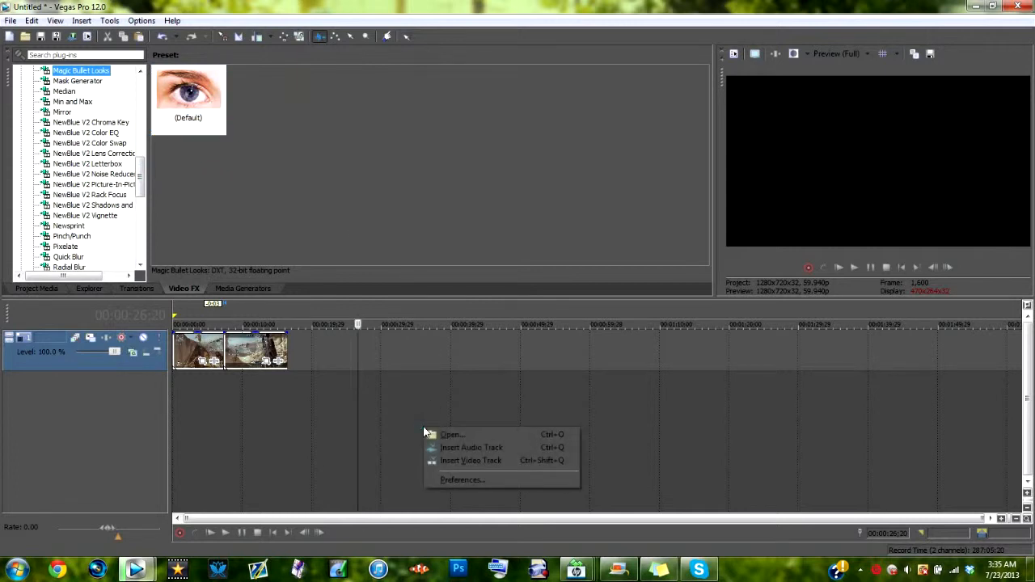
pyautogui.click(324, 411)
pyautogui.click(291, 413)
pyautogui.rightClick(365, 418)
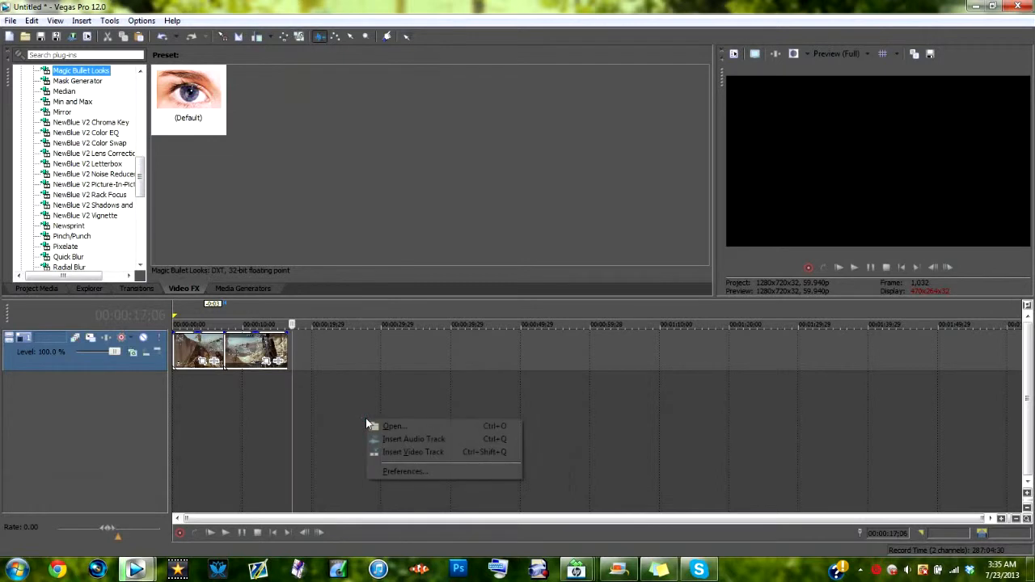
pyautogui.click(419, 455)
pyautogui.rightClick(407, 449)
pyautogui.click(433, 469)
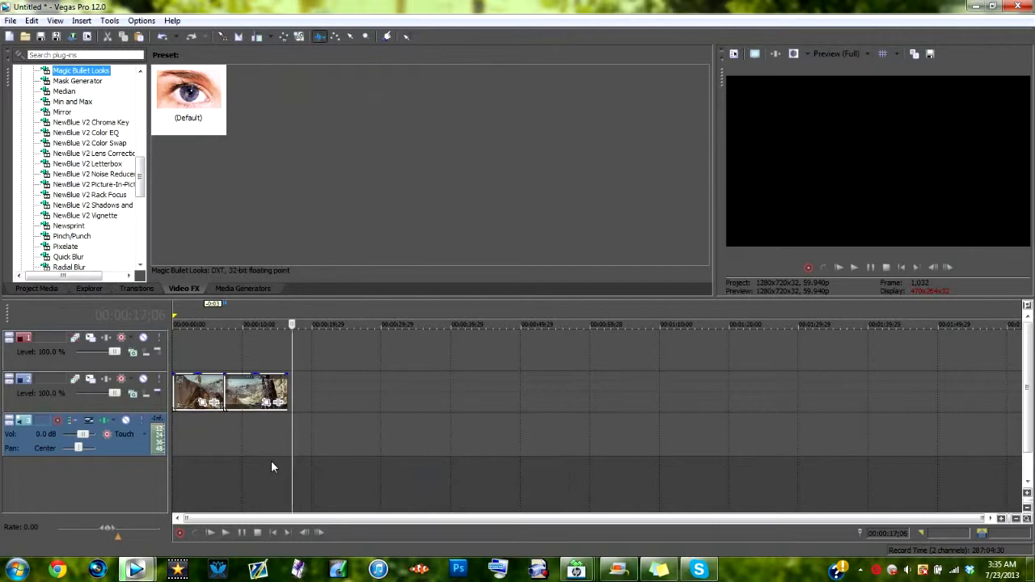
# Arm the new audio track for recording, accepting the Documents folder for the recorded files
pyautogui.rightClick(125, 450)
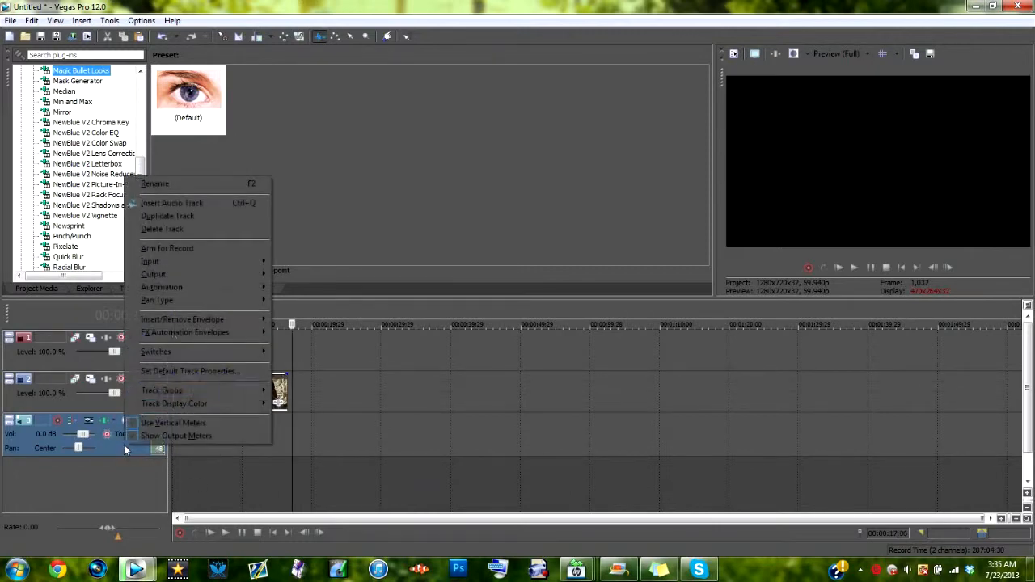
pyautogui.click(184, 252)
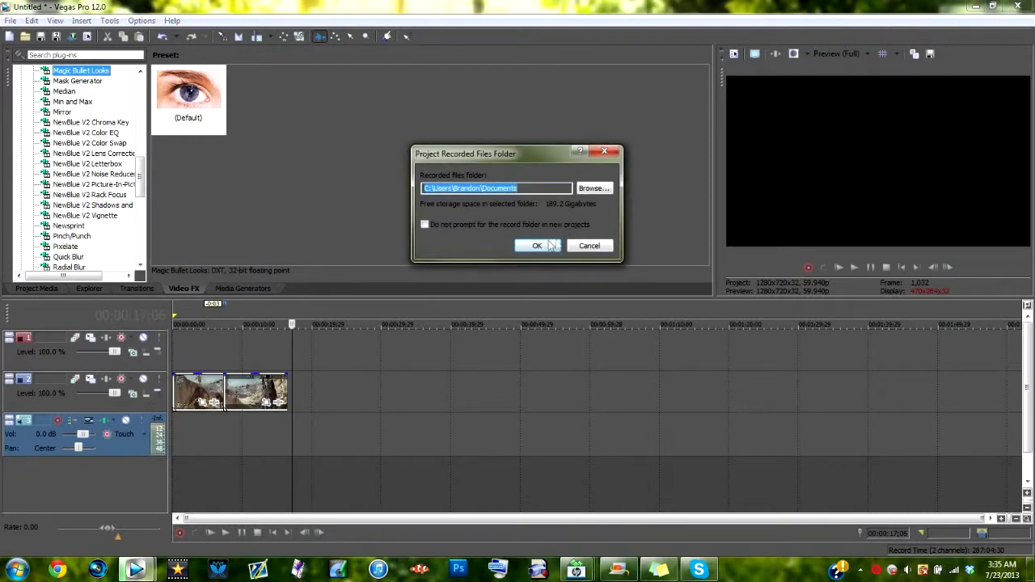
pyautogui.click(553, 244)
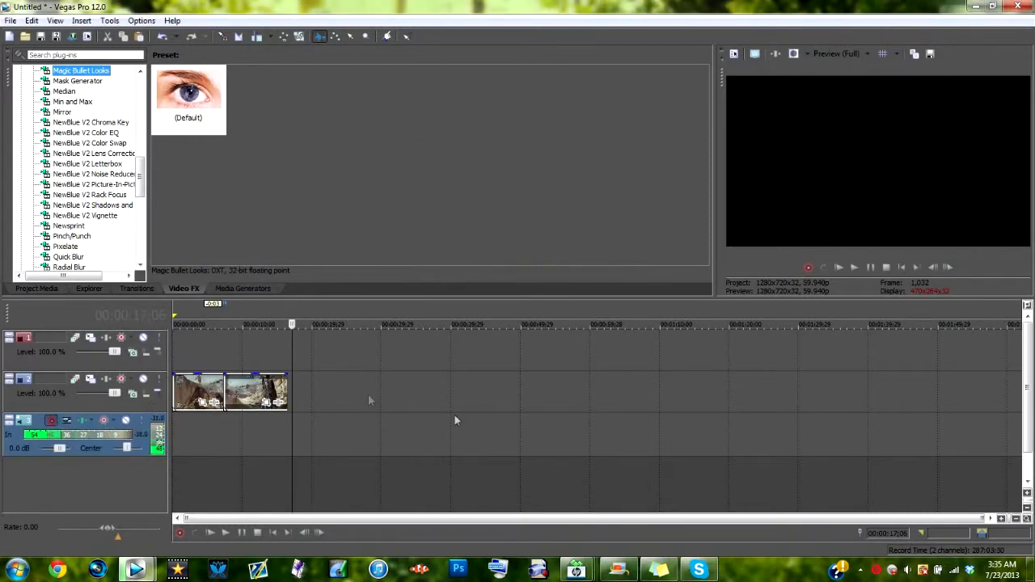
# Record an audio take on the armed track starting at 00:00:17;06 and keep the recorded file
pyautogui.click(808, 268)
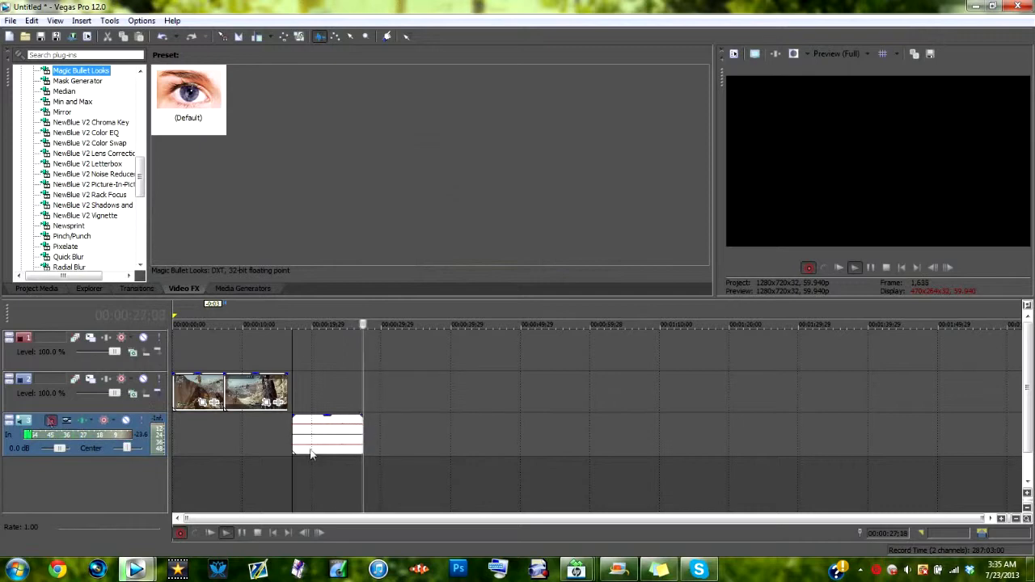
pyautogui.click(811, 267)
pyautogui.click(596, 347)
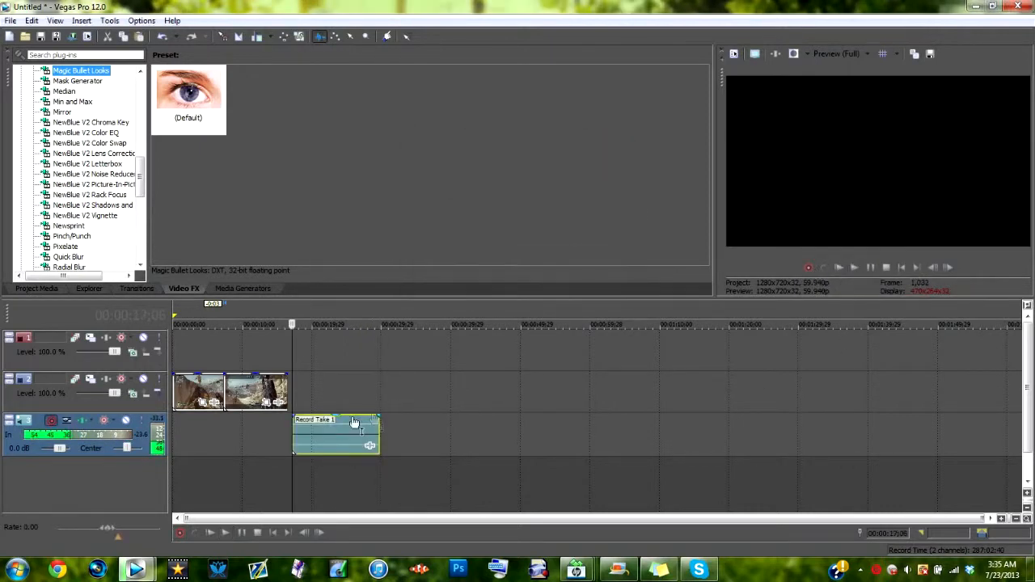
# Set the audio track's volume to 12.0 dB and its pan to 3 % R
pyautogui.moveTo(59, 451)
pyautogui.mouseDown()
pyautogui.moveTo(78, 453)
pyautogui.moveTo(57, 451)
pyautogui.mouseUp()
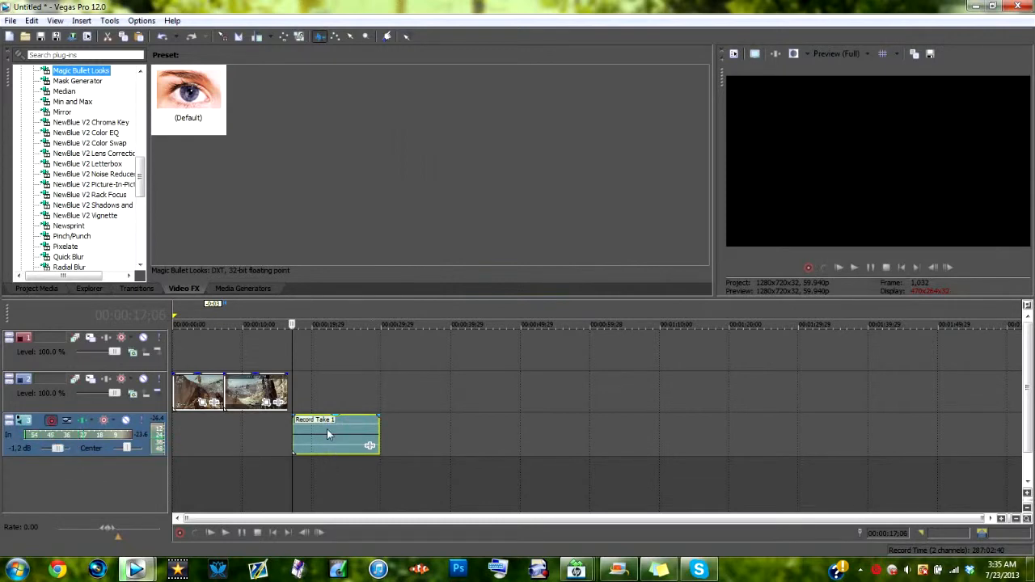
pyautogui.moveTo(343, 419); pyautogui.dragTo(346, 439)
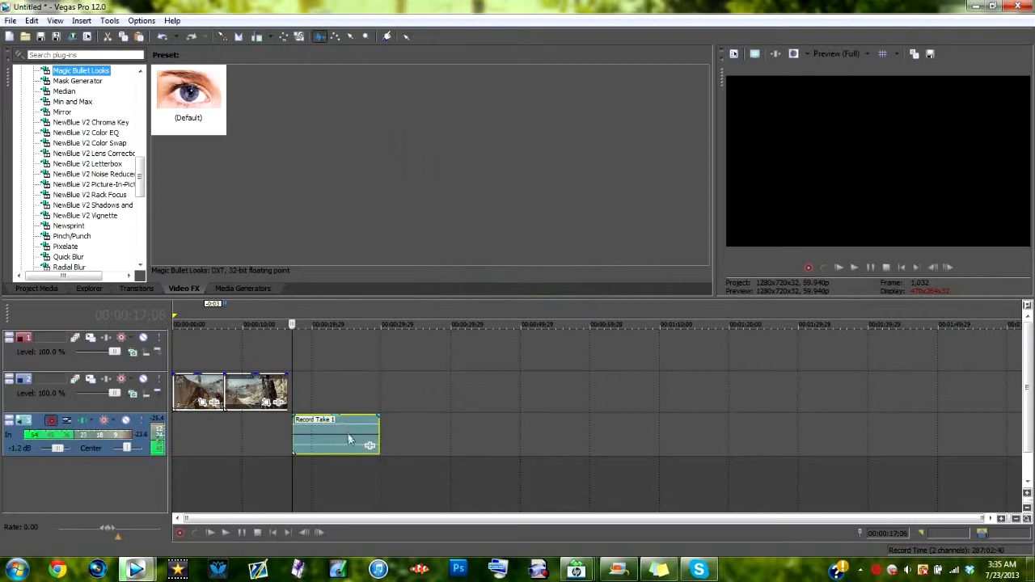
pyautogui.click(353, 428)
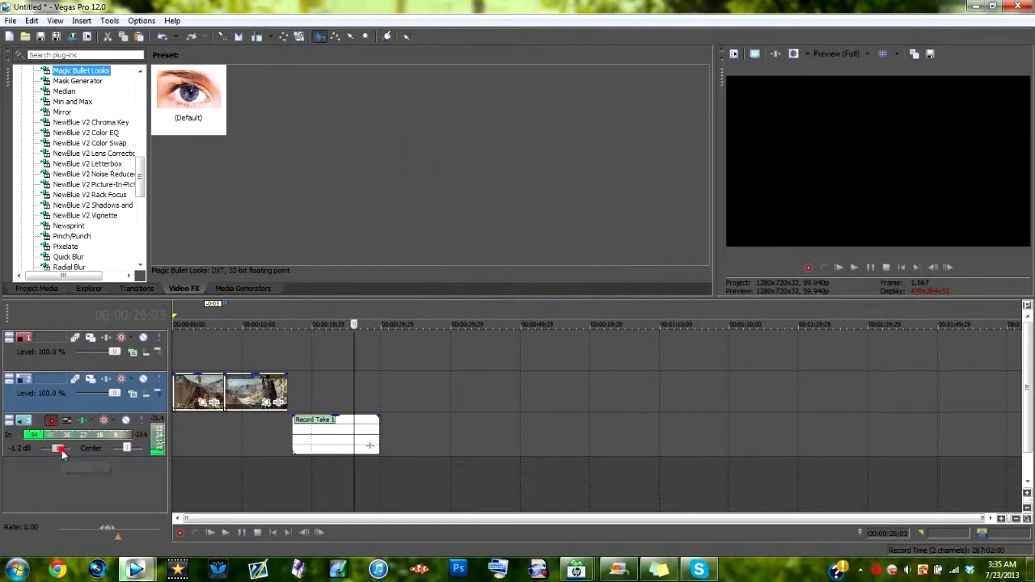
pyautogui.moveTo(84, 454); pyautogui.dragTo(127, 448)
pyautogui.moveTo(129, 443); pyautogui.dragTo(130, 444)
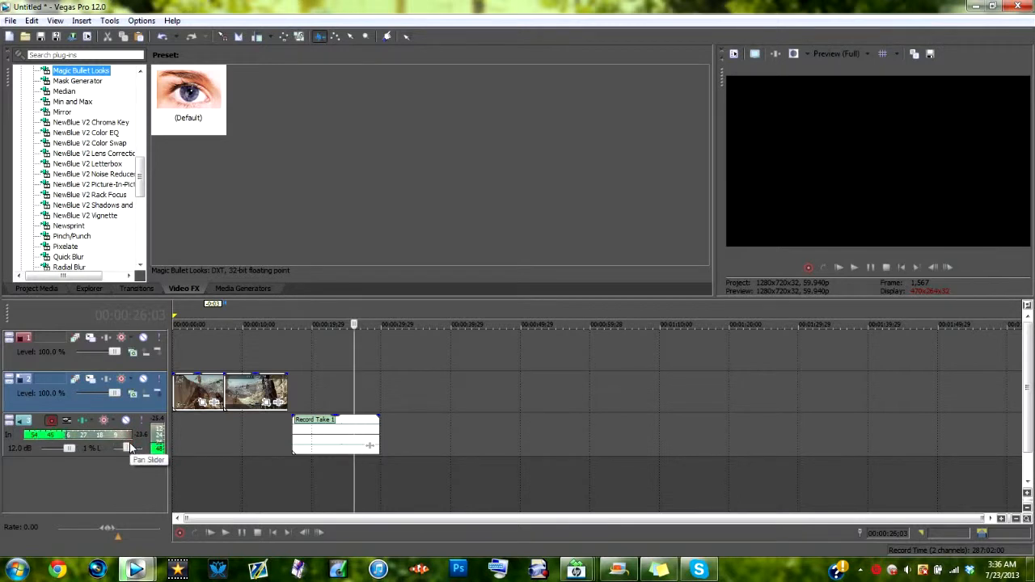
pyautogui.moveTo(129, 447); pyautogui.dragTo(135, 455)
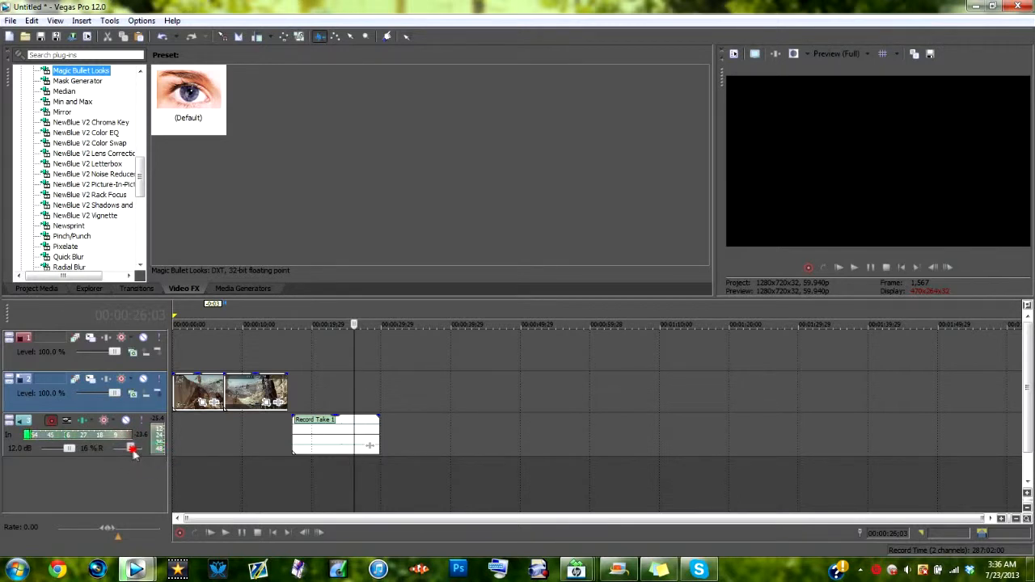
pyautogui.rightClick(125, 400)
pyautogui.click(110, 398)
# Import the Box' rainbow clip from the Overlays folder in Editing Stuff onto the upper video track at 00:00:07;18
pyautogui.click(224, 343)
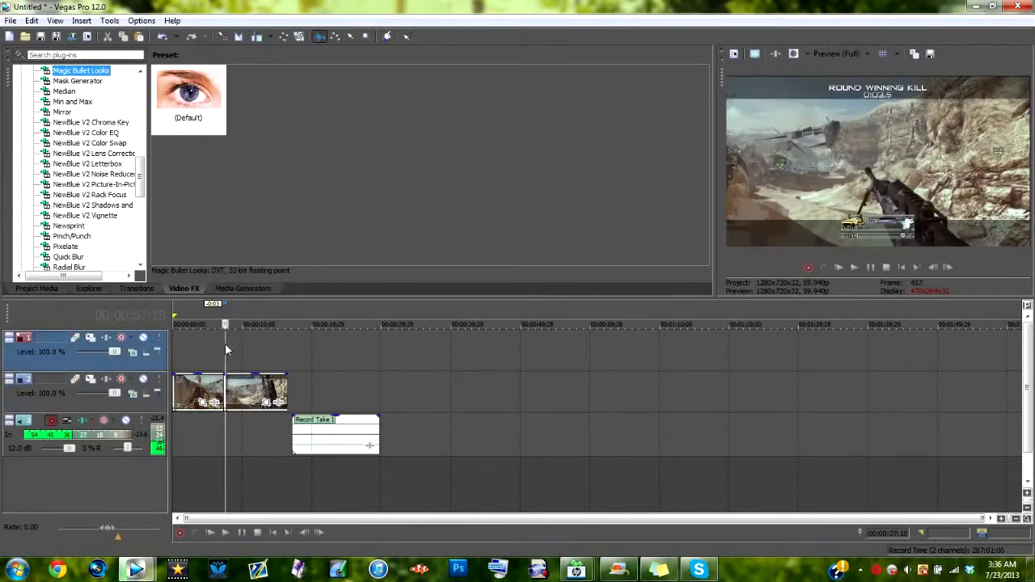
pyautogui.click(24, 36)
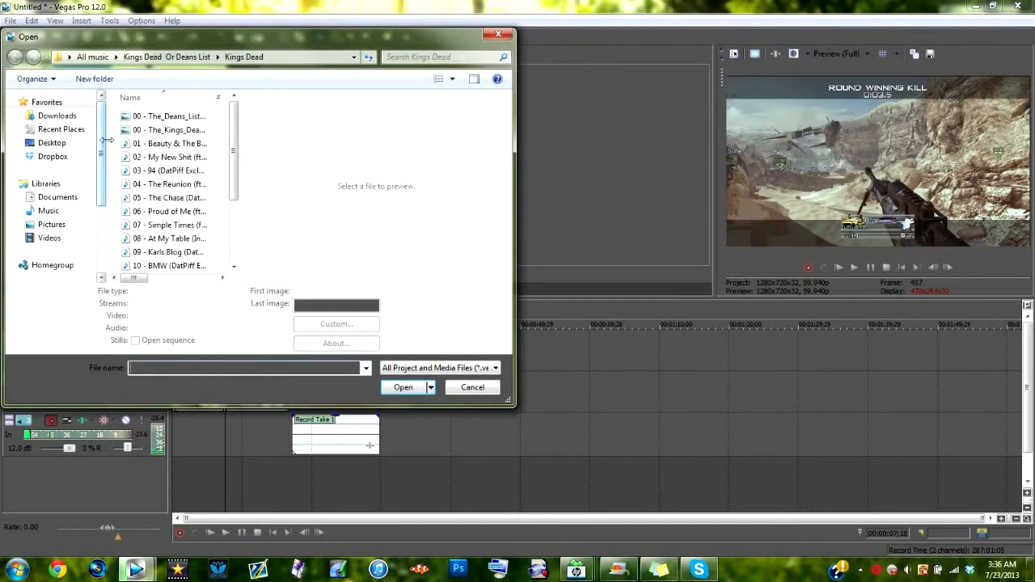
pyautogui.click(58, 143)
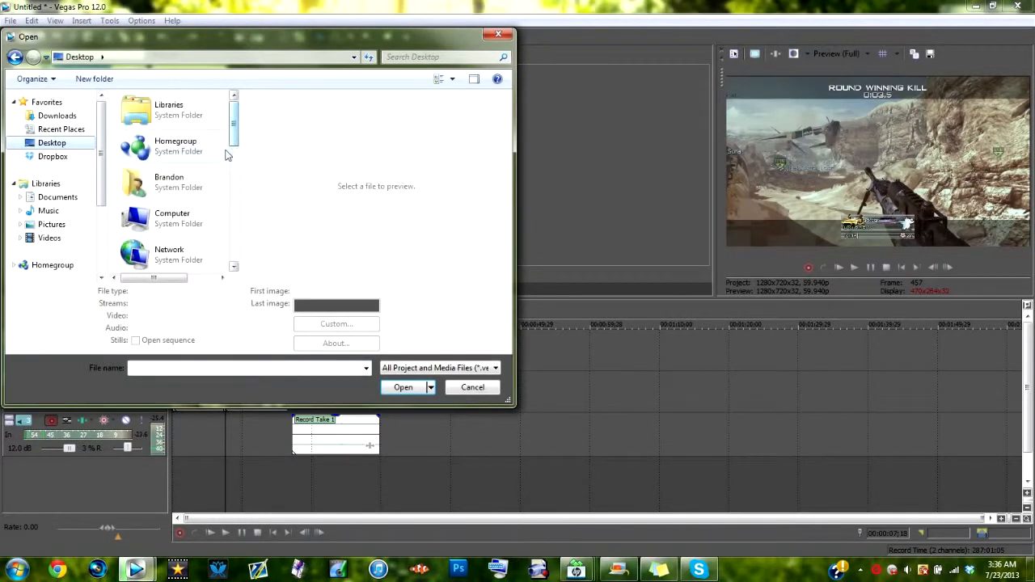
pyautogui.scroll(-4, 200, 135)
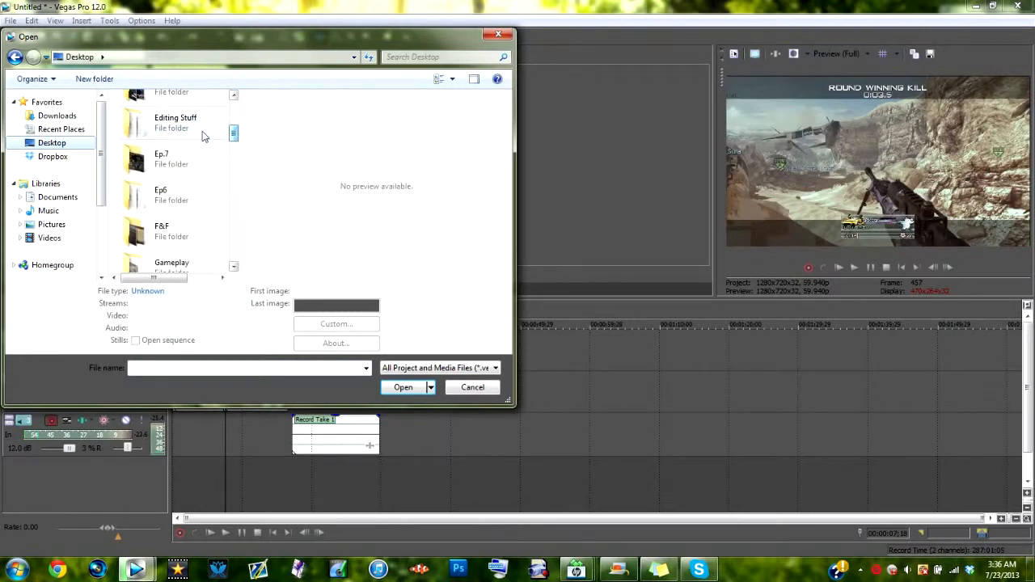
pyautogui.doubleClick(200, 129)
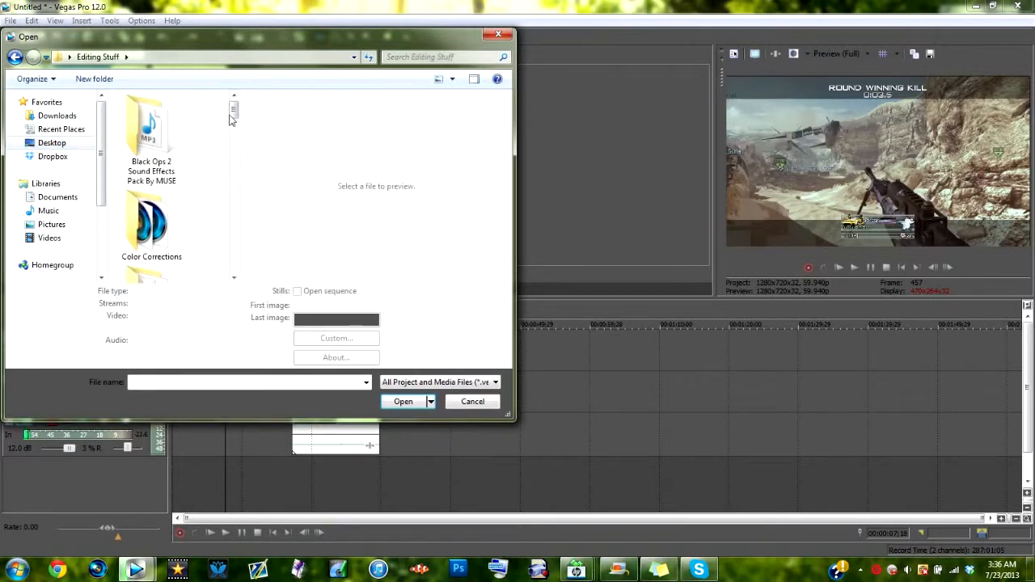
pyautogui.moveTo(236, 121); pyautogui.dragTo(234, 139)
pyautogui.click(136, 183)
pyautogui.doubleClick(134, 181)
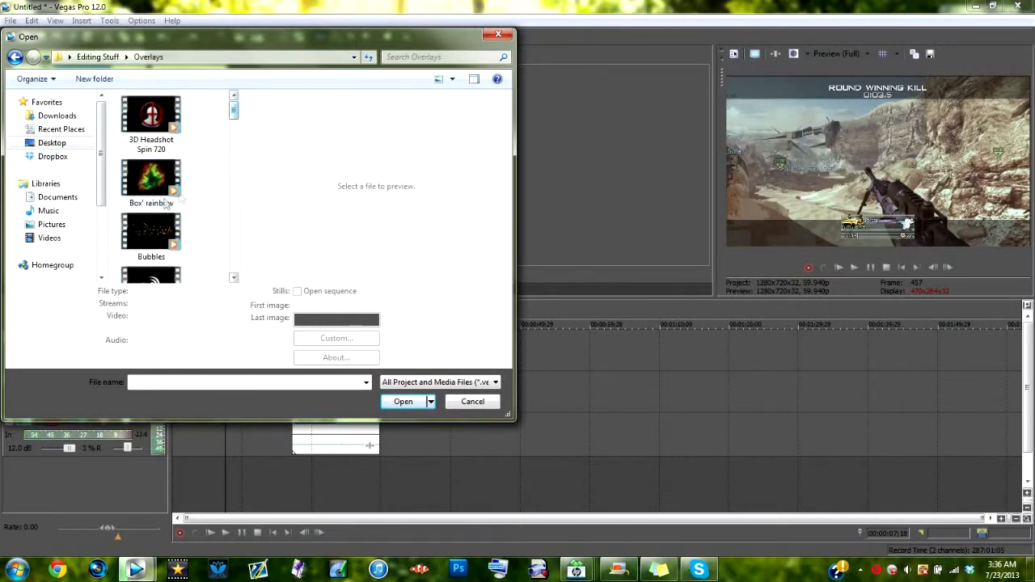
pyautogui.doubleClick(151, 180)
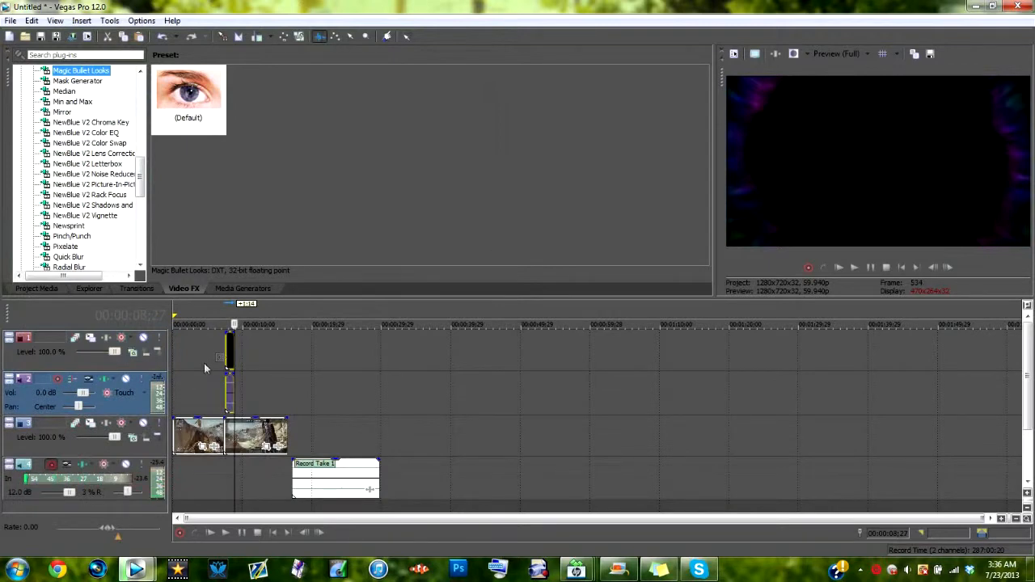
# Delete the audio track that came with the overlay clip
pyautogui.click(204, 363)
pyautogui.click(231, 349)
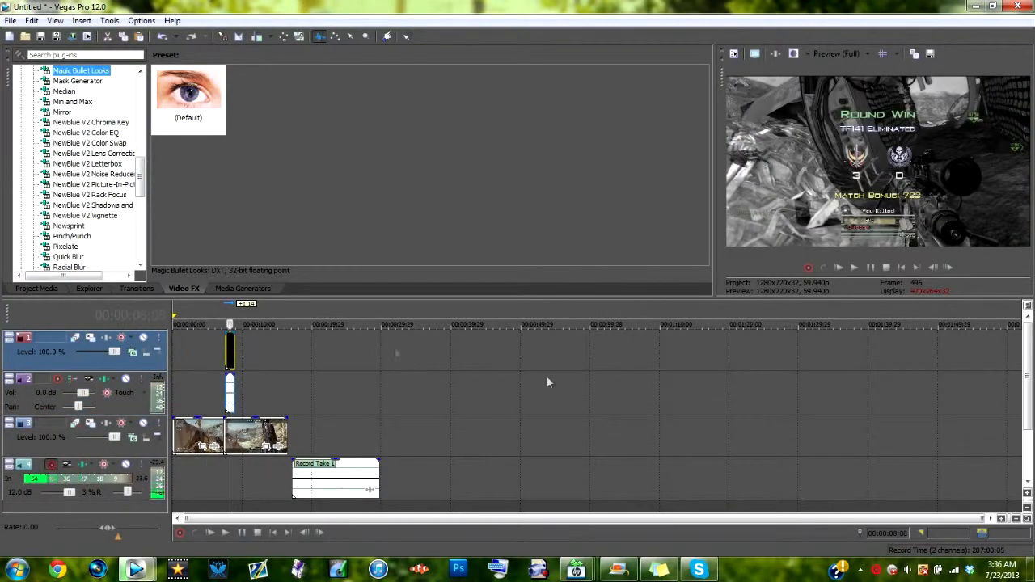
pyautogui.rightClick(275, 399)
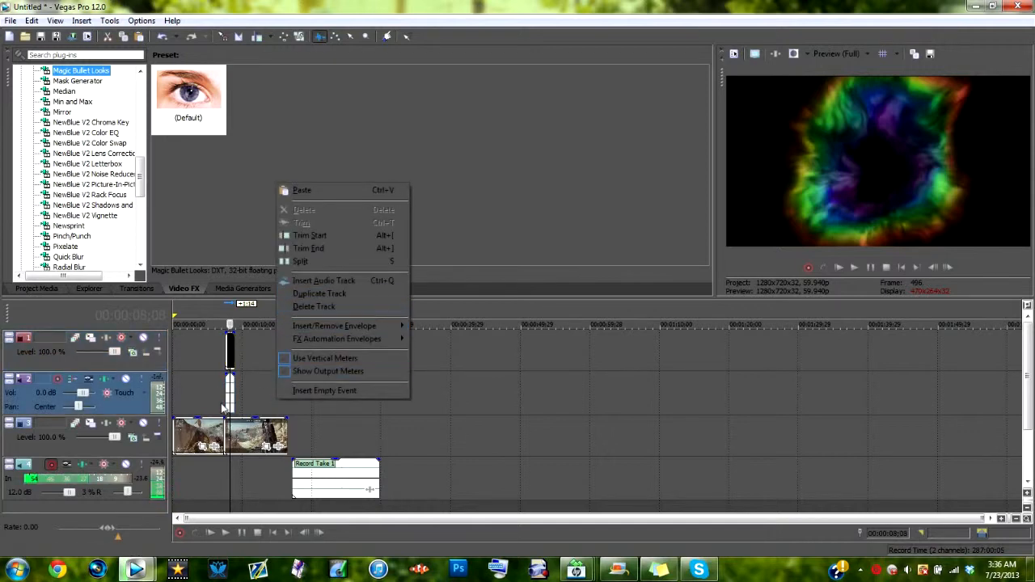
pyautogui.click(306, 311)
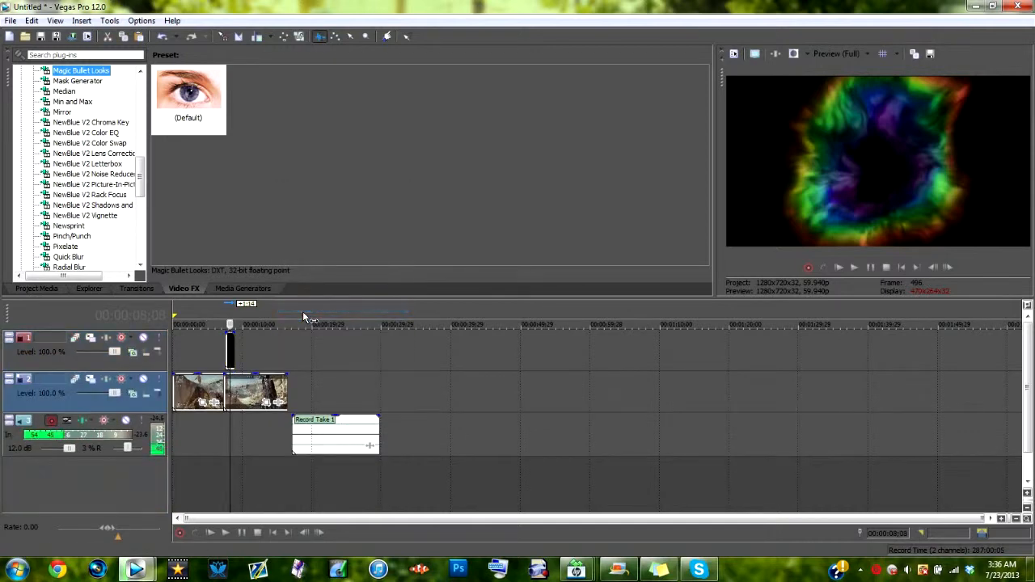
# Play the timeline from 00:00:02;01 through the overlay clip and pause at 00:00:09;26
pyautogui.click(187, 365)
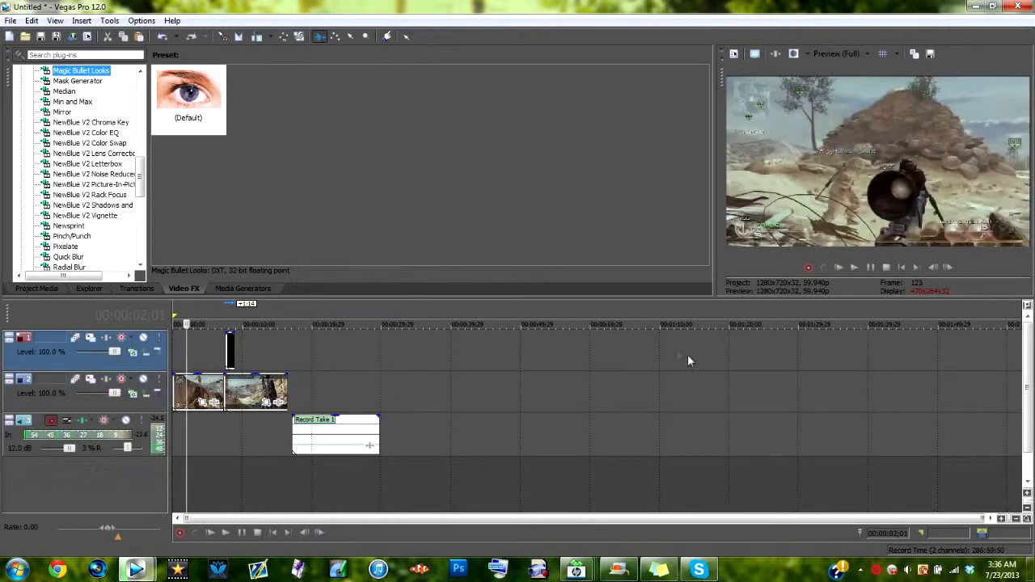
pyautogui.click(858, 270)
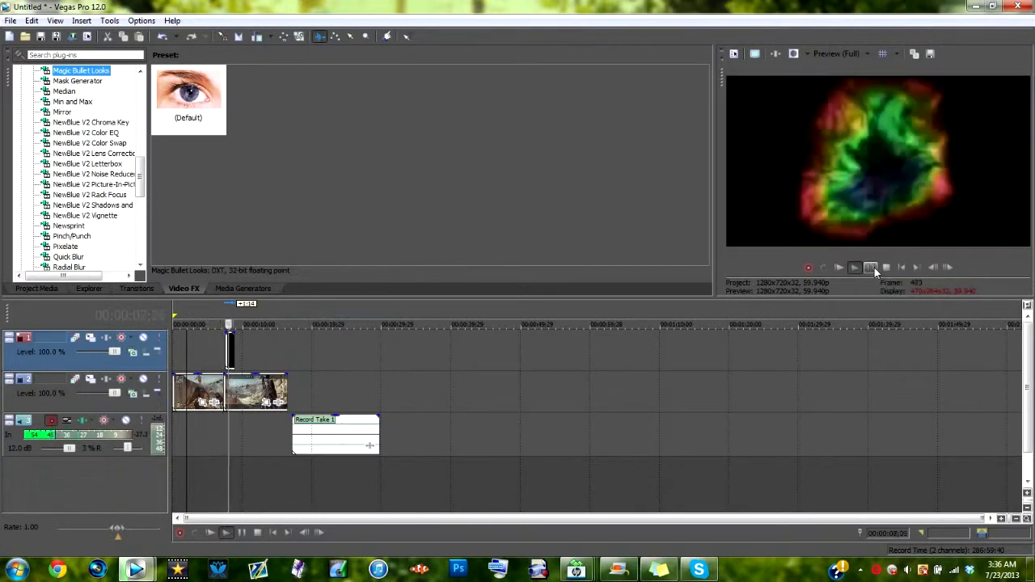
pyautogui.click(871, 268)
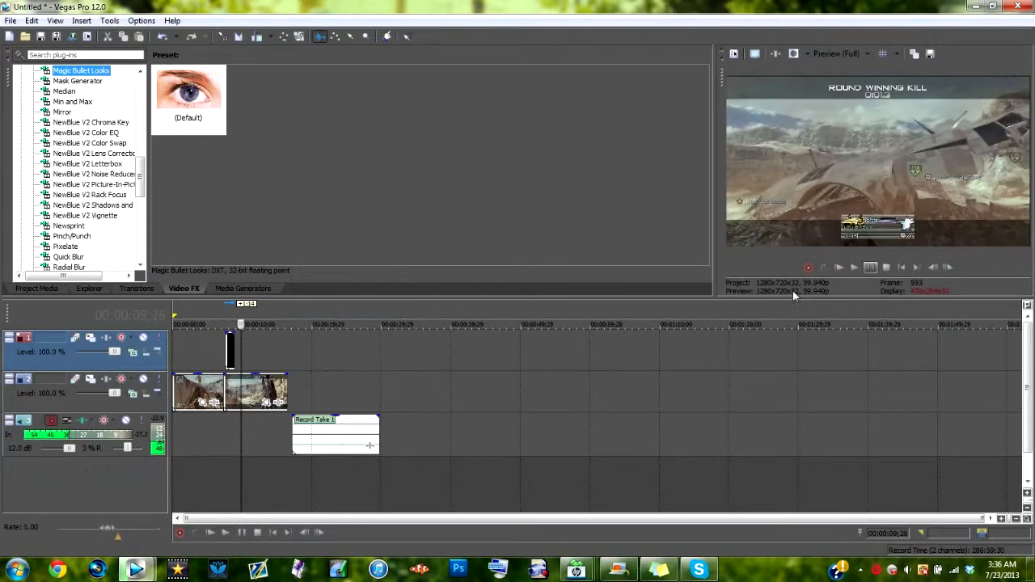
# Try the Overlay compositing mode on the upper video track and play the timeline from 00:00:07;18 through the rainbow clip
pyautogui.click(133, 353)
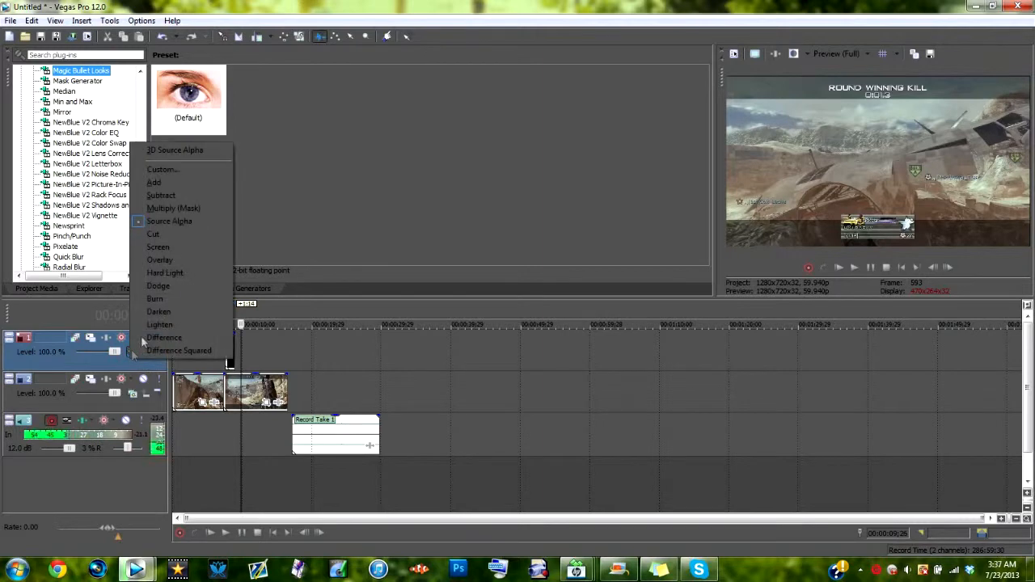
pyautogui.click(182, 265)
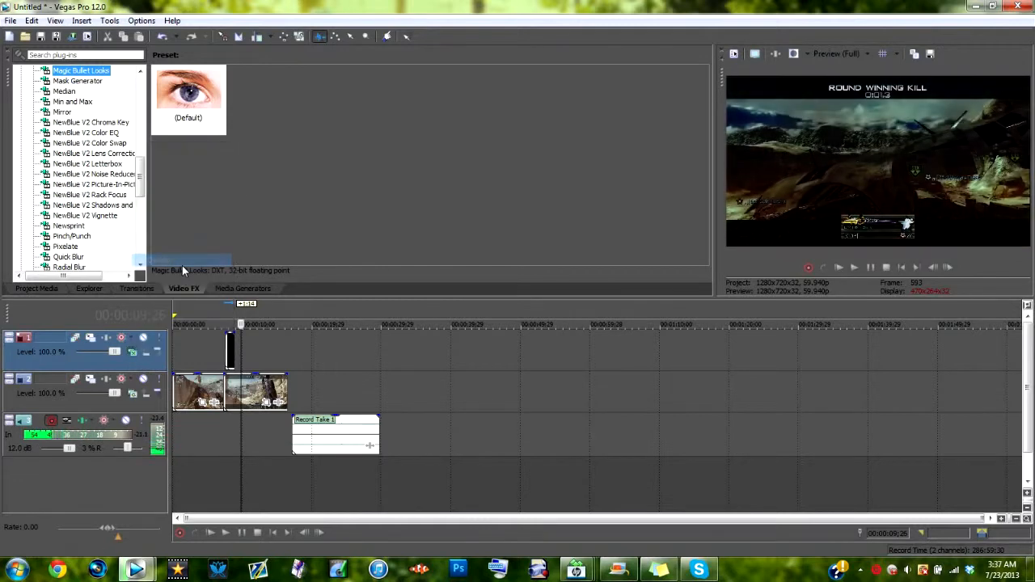
pyautogui.click(229, 345)
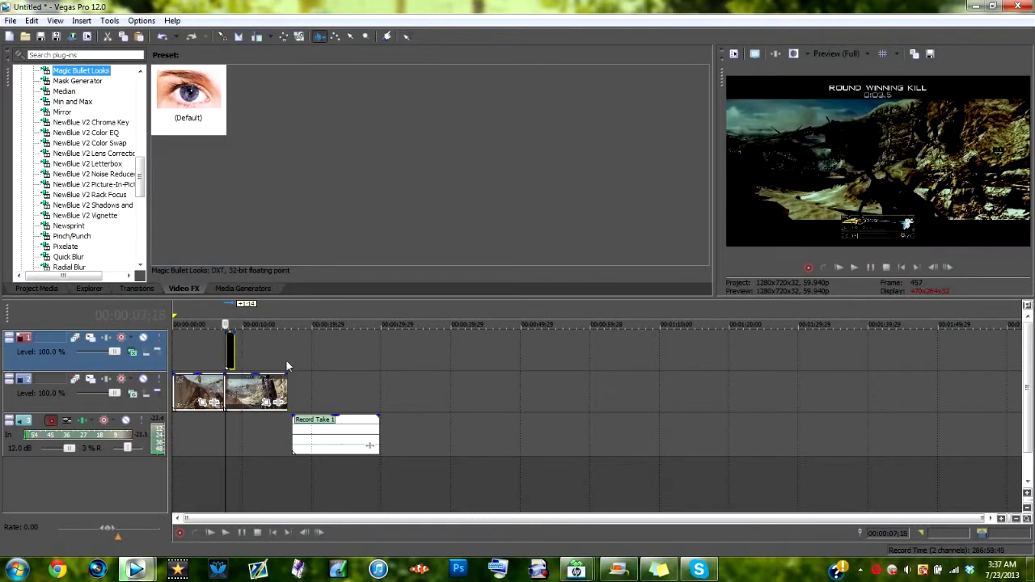
pyautogui.click(853, 268)
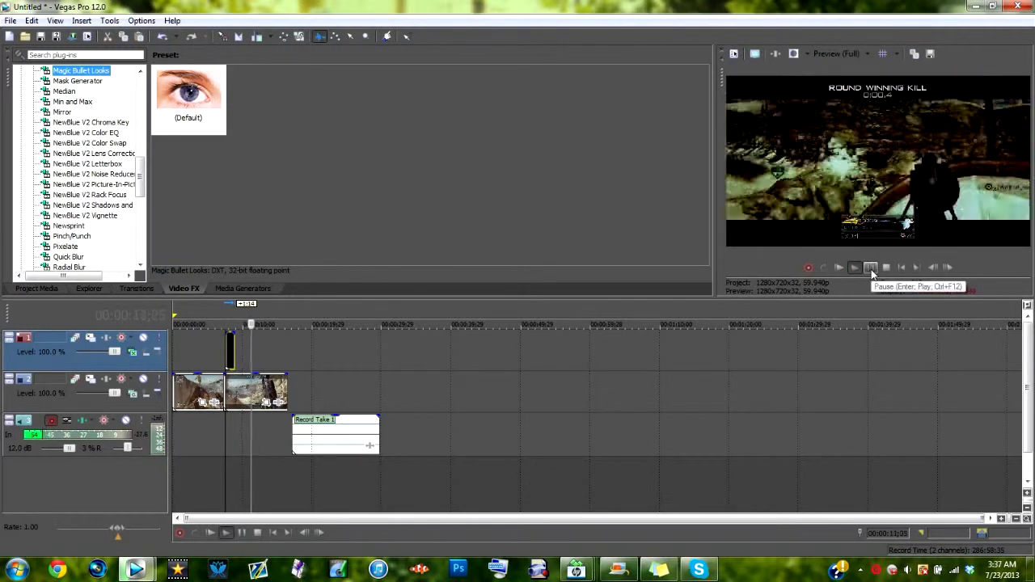
pyautogui.click(871, 270)
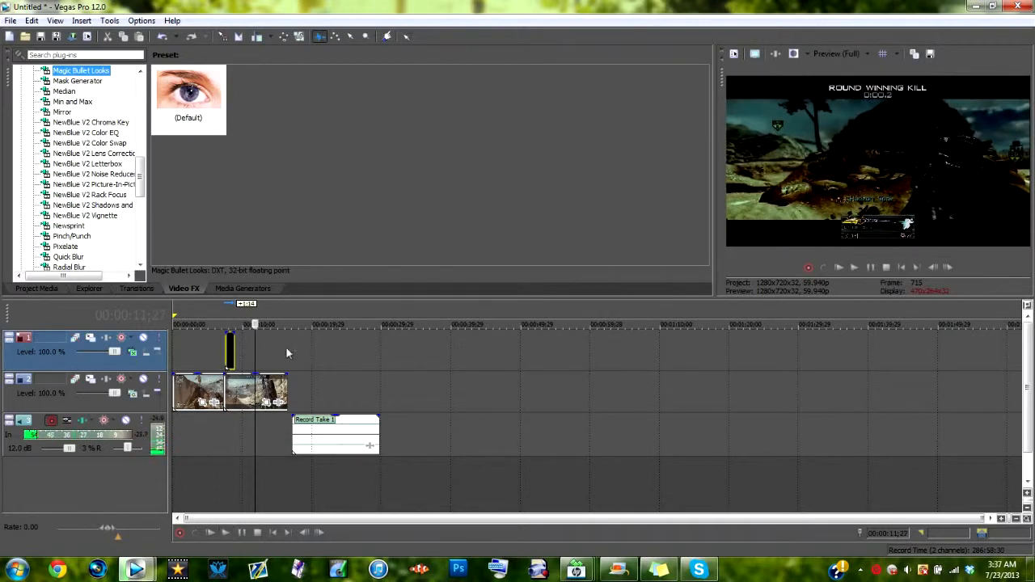
# Set the upper video track's compositing mode to Add and play the timeline from 00:00:07;04 through the rainbow clip
pyautogui.click(230, 359)
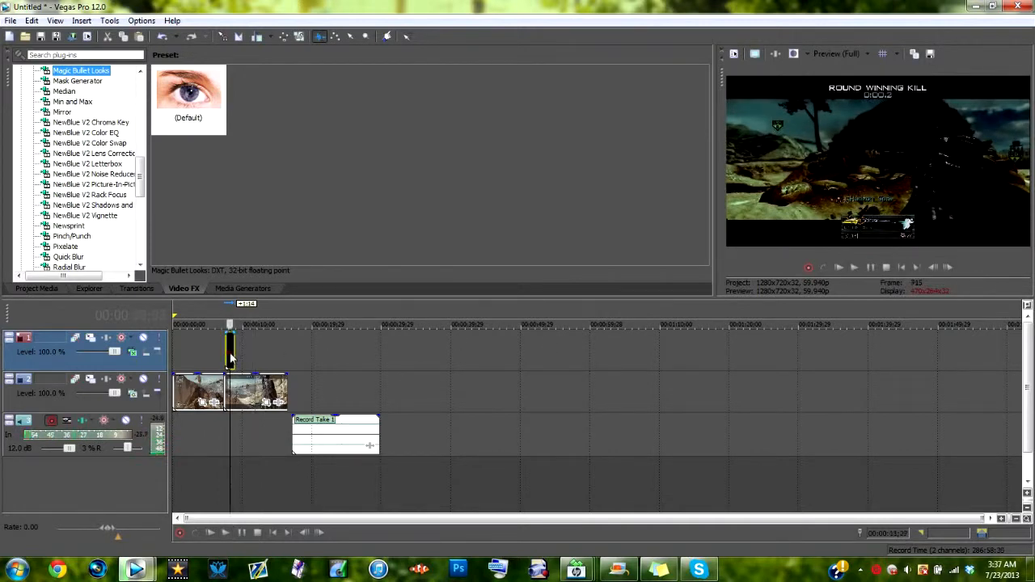
pyautogui.click(130, 353)
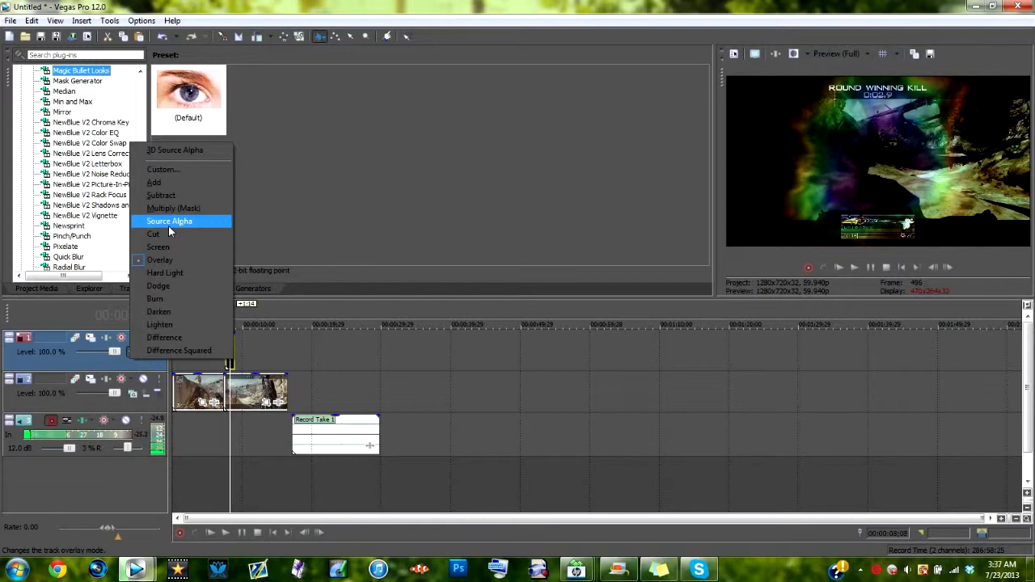
pyautogui.click(162, 182)
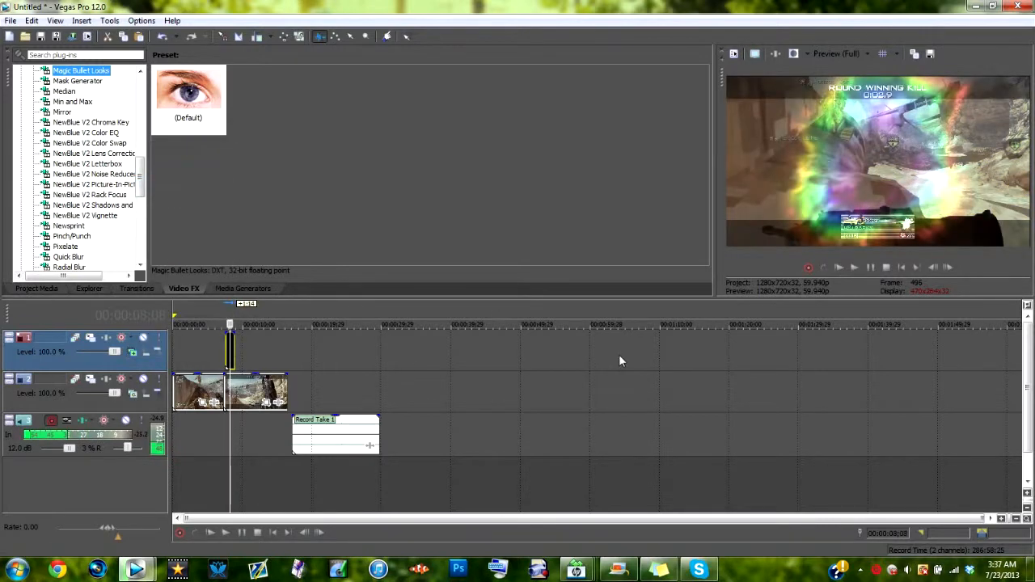
pyautogui.click(223, 346)
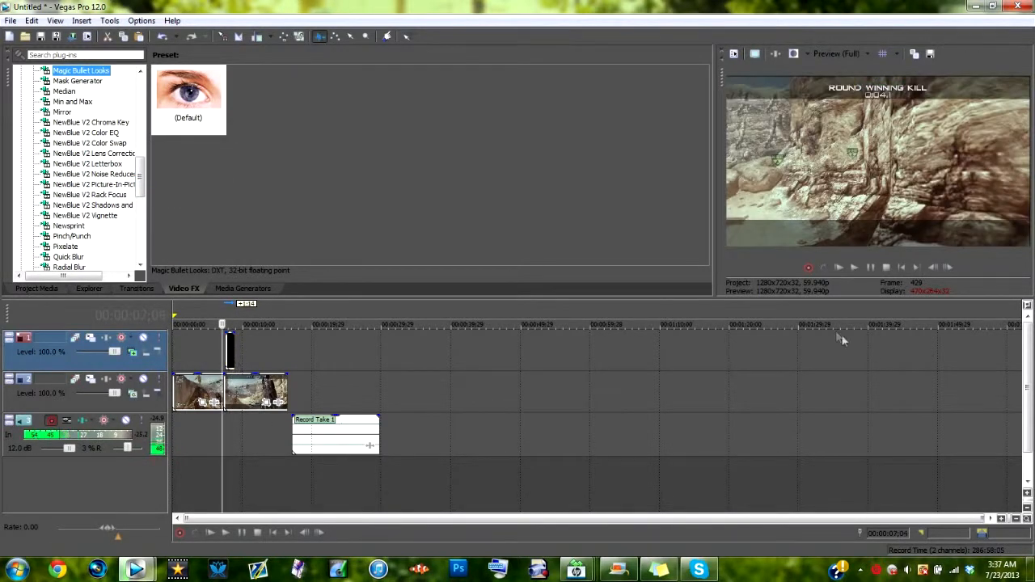
pyautogui.click(855, 268)
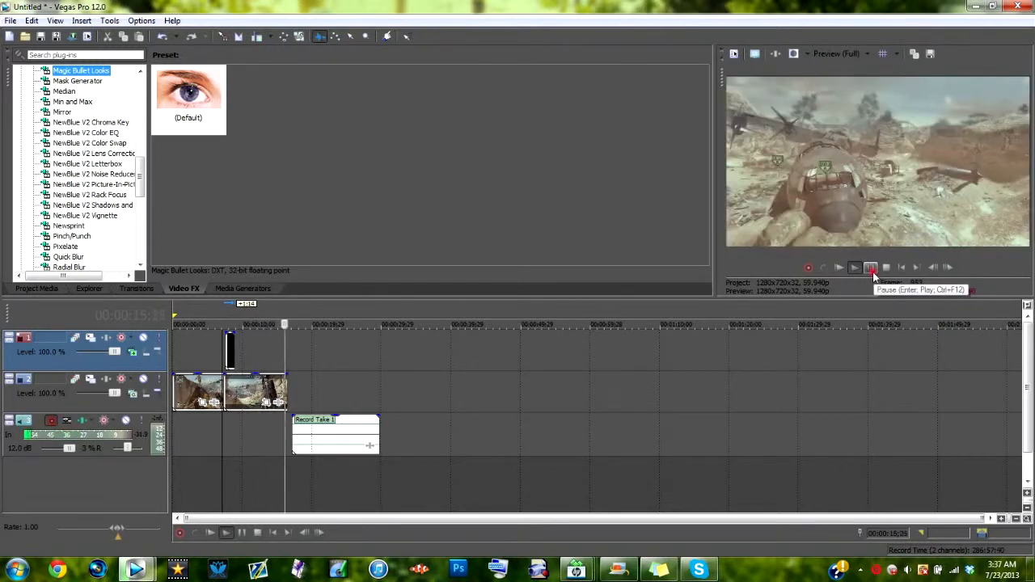
# Apply the Color Corrector video effect with the (Default) preset to the whole lower video track holding the gameplay clips
pyautogui.click(199, 394)
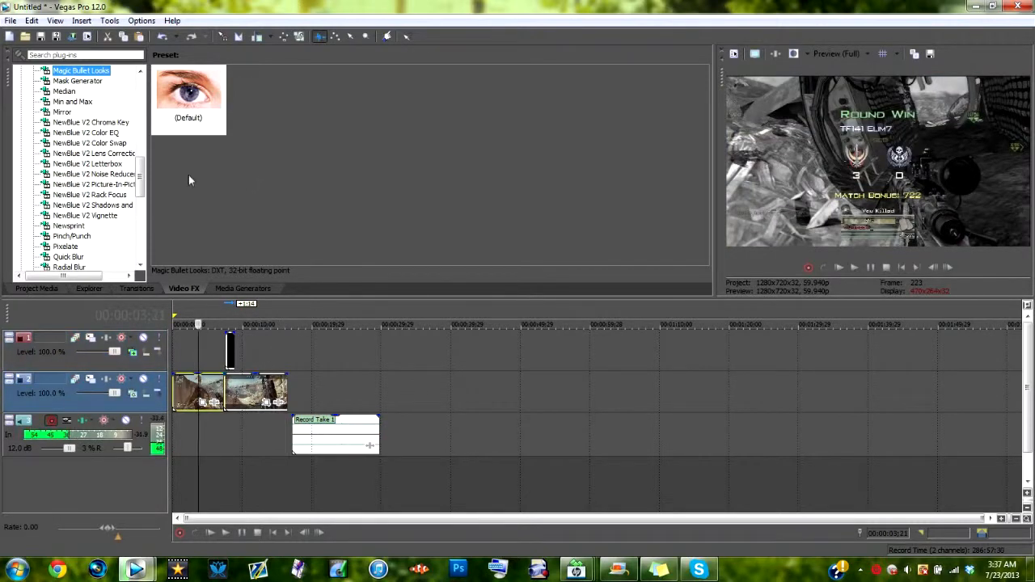
pyautogui.moveTo(140, 178); pyautogui.dragTo(135, 81)
pyautogui.click(105, 122)
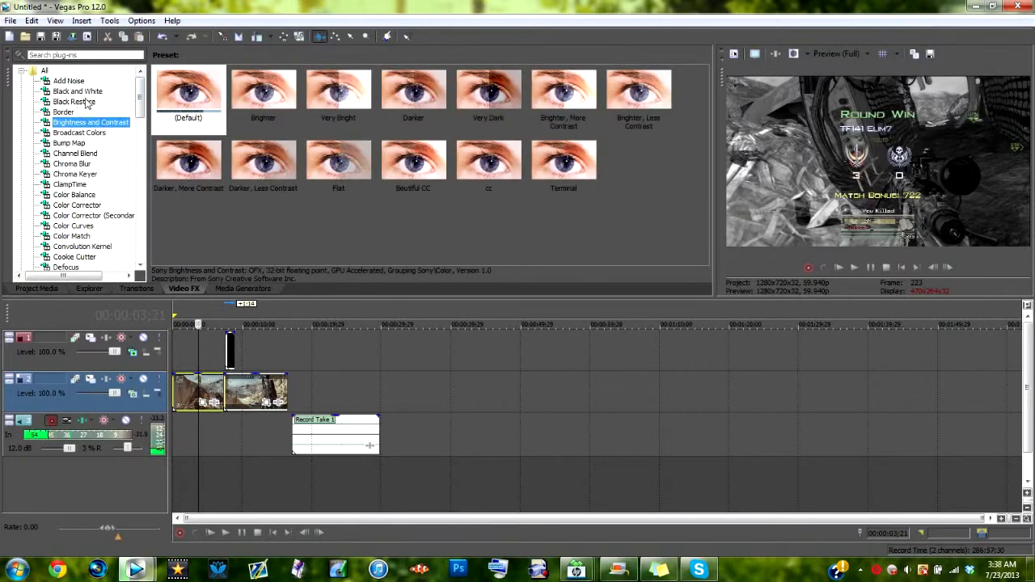
pyautogui.click(68, 81)
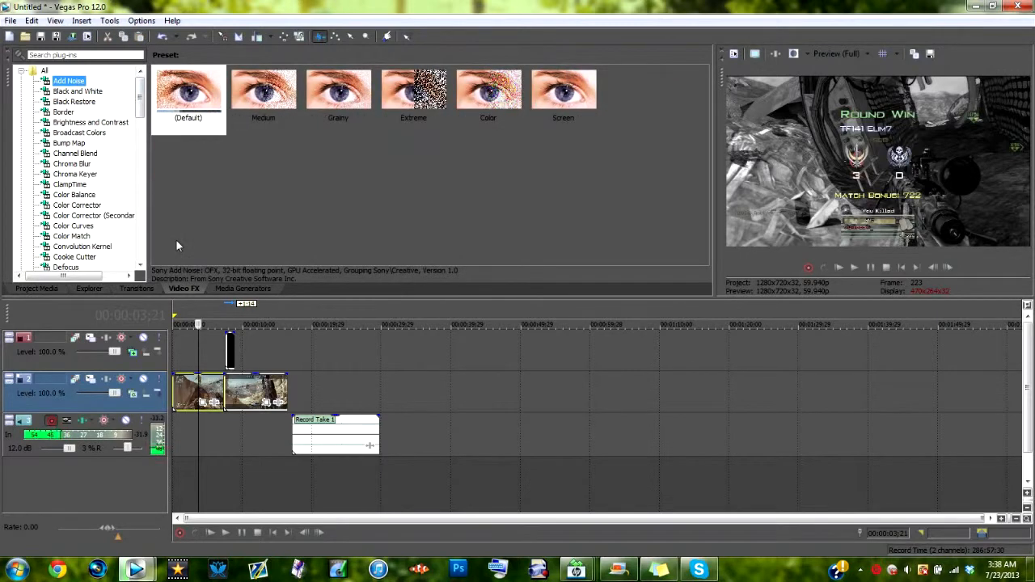
pyautogui.click(81, 207)
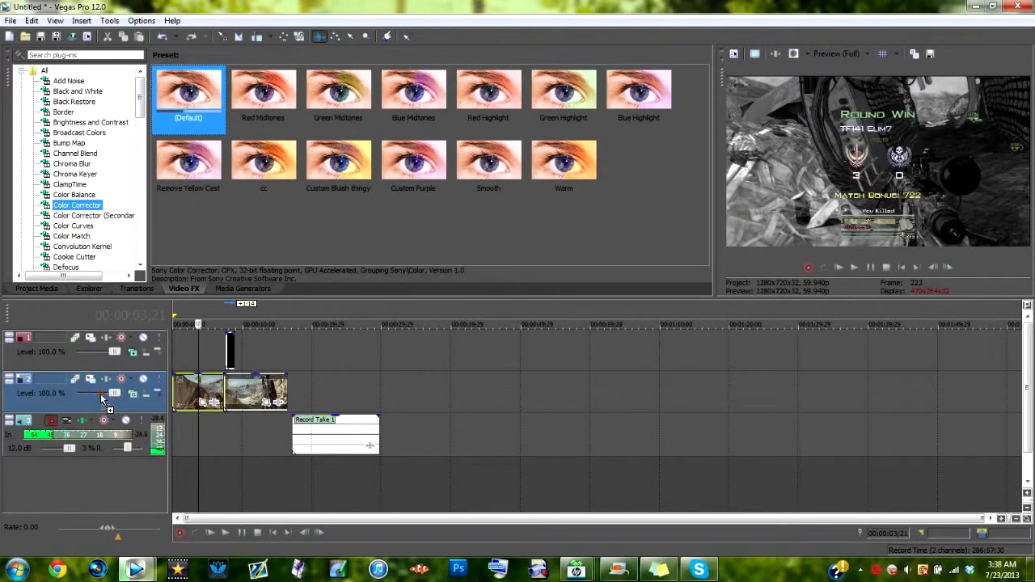
pyautogui.moveTo(101, 396); pyautogui.dragTo(101, 393)
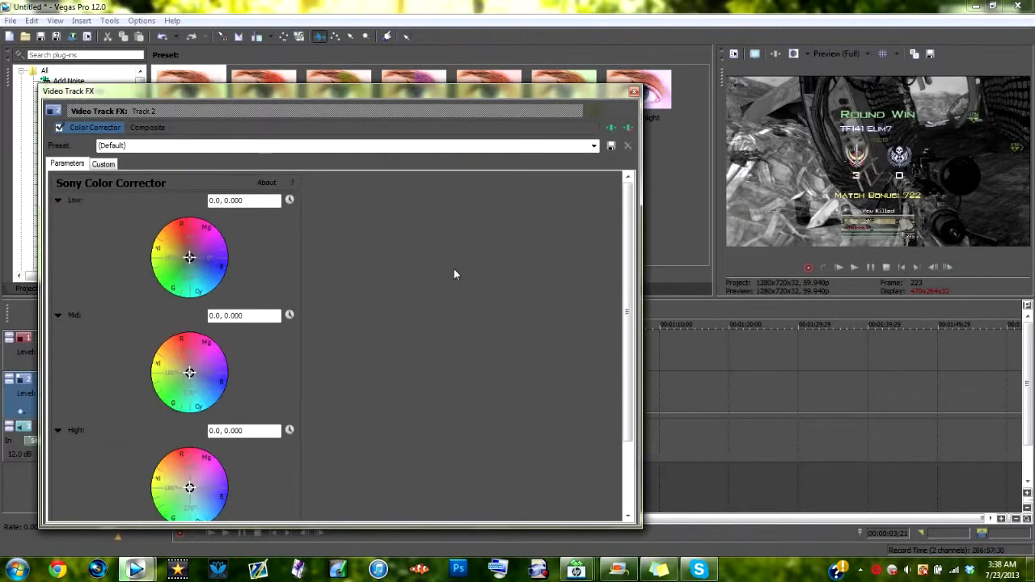
# Raise the track Color Corrector's saturation to 1.531 and close the effect settings
pyautogui.scroll(-5, 610, 246)
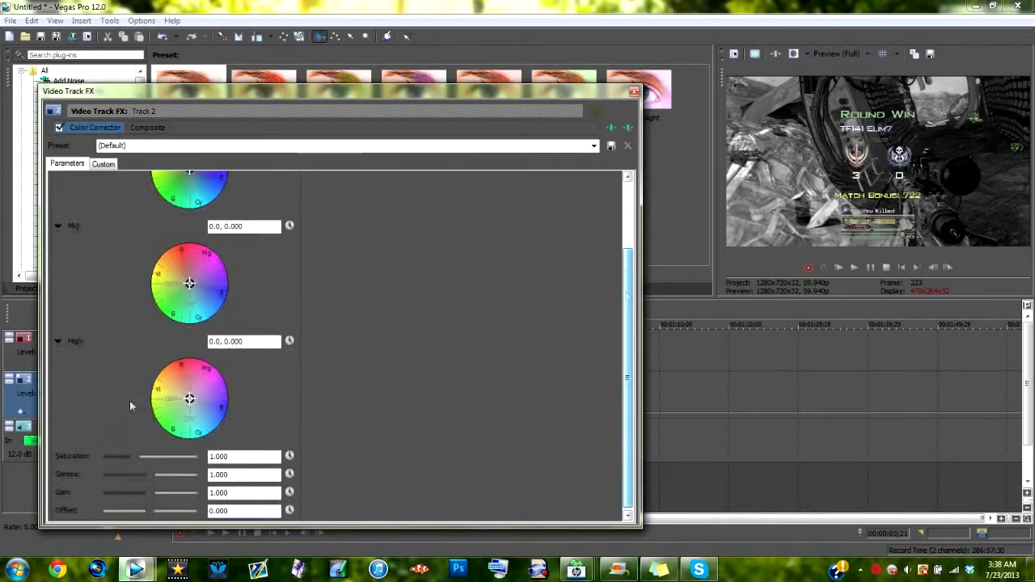
pyautogui.moveTo(219, 484); pyautogui.dragTo(158, 457)
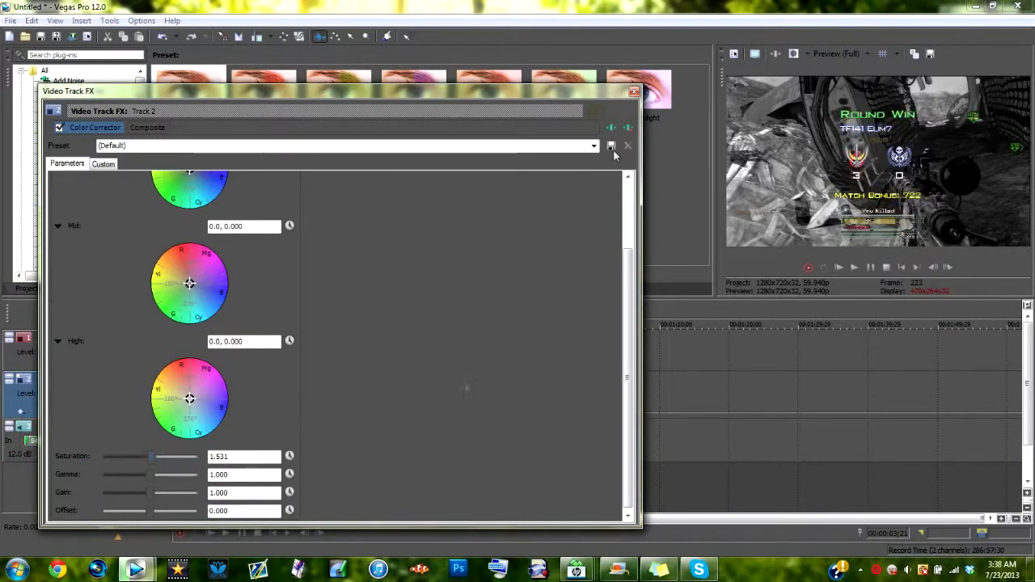
pyautogui.click(634, 91)
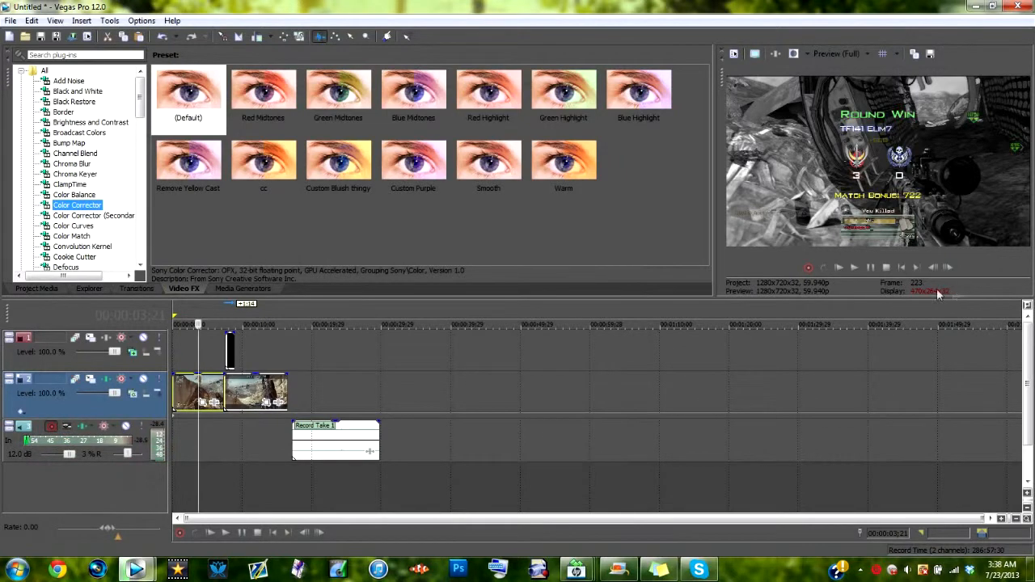
# Play the timeline from 00:00:03;21, pause, step backward and forward by single frames, and return to the project start
pyautogui.click(854, 268)
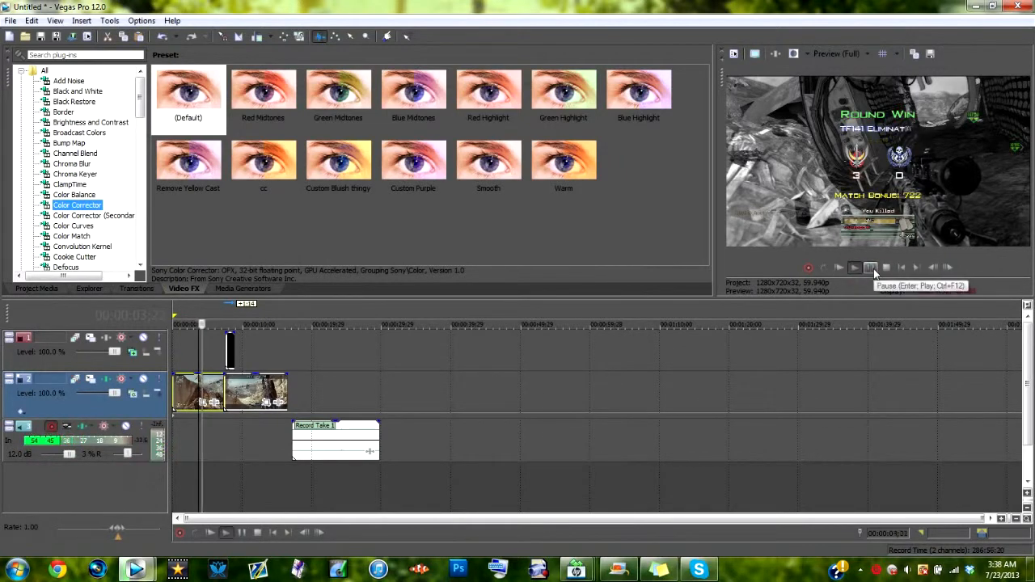
pyautogui.click(869, 268)
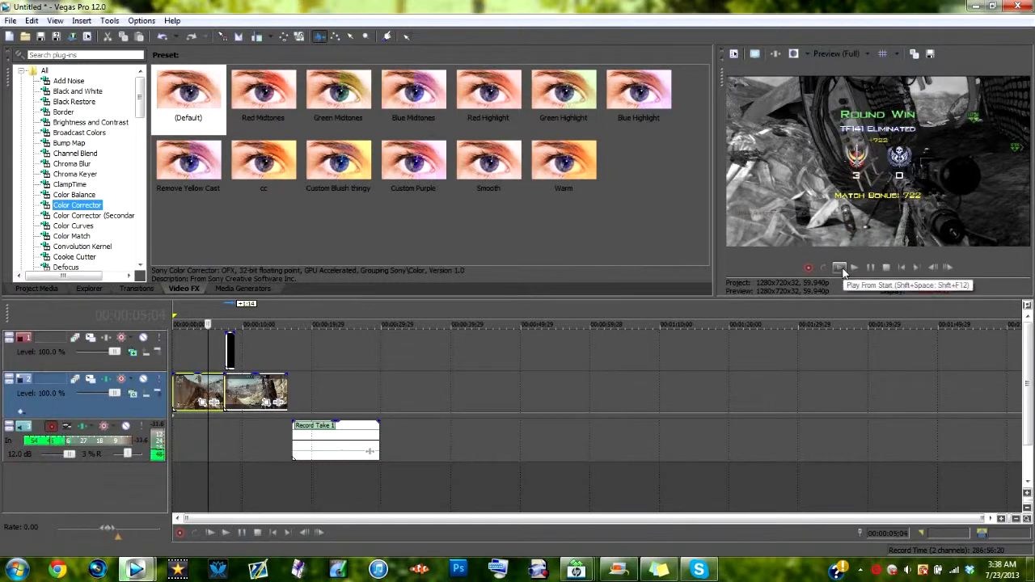
pyautogui.click(934, 269)
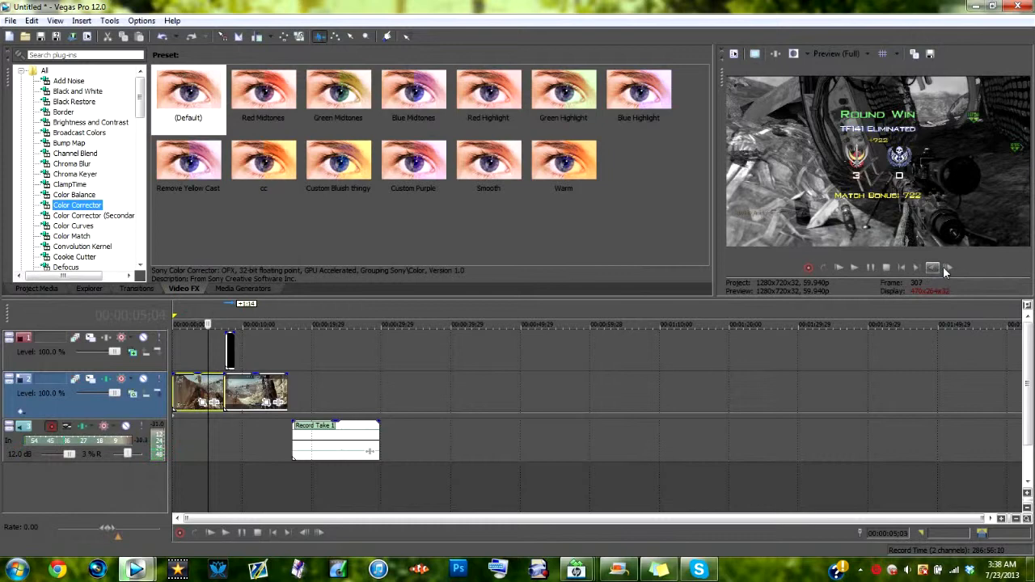
pyautogui.click(948, 271)
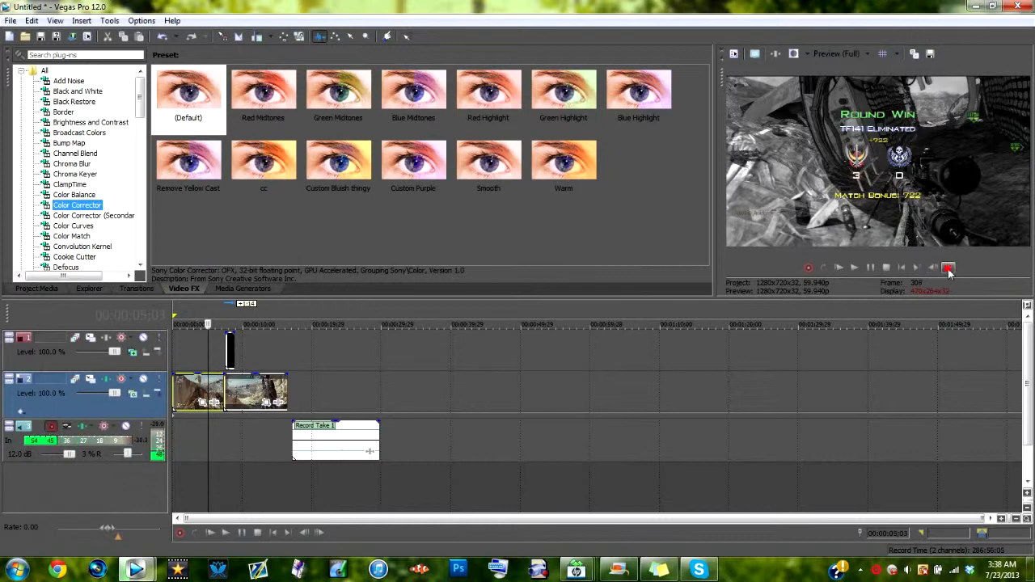
pyautogui.click(932, 270)
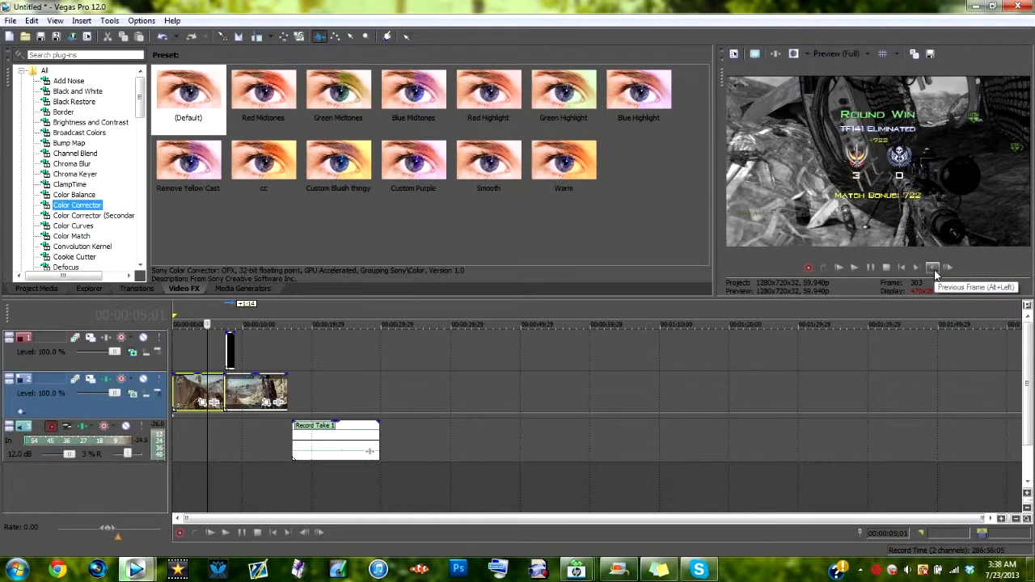
pyautogui.click(932, 269)
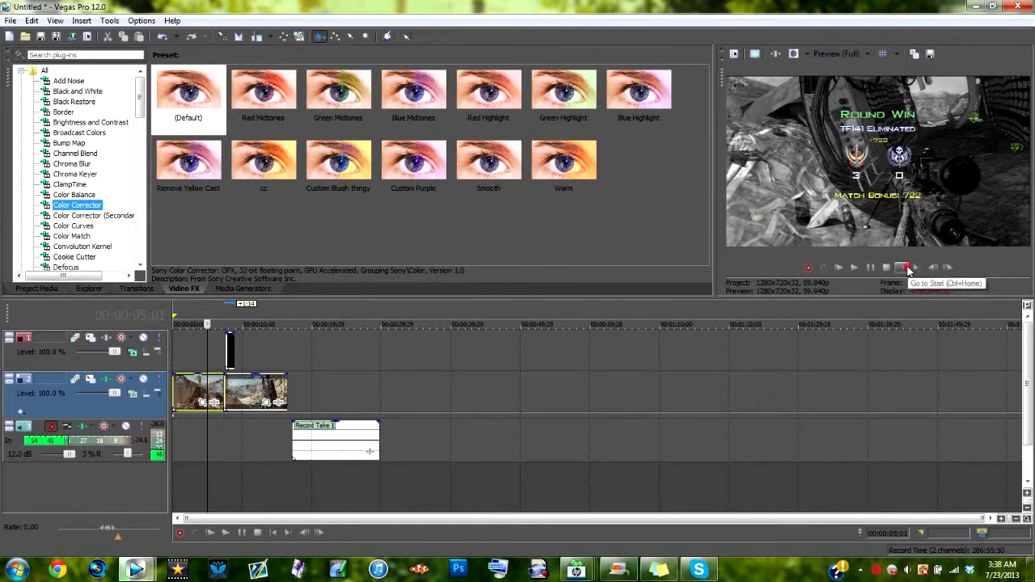
pyautogui.click(903, 267)
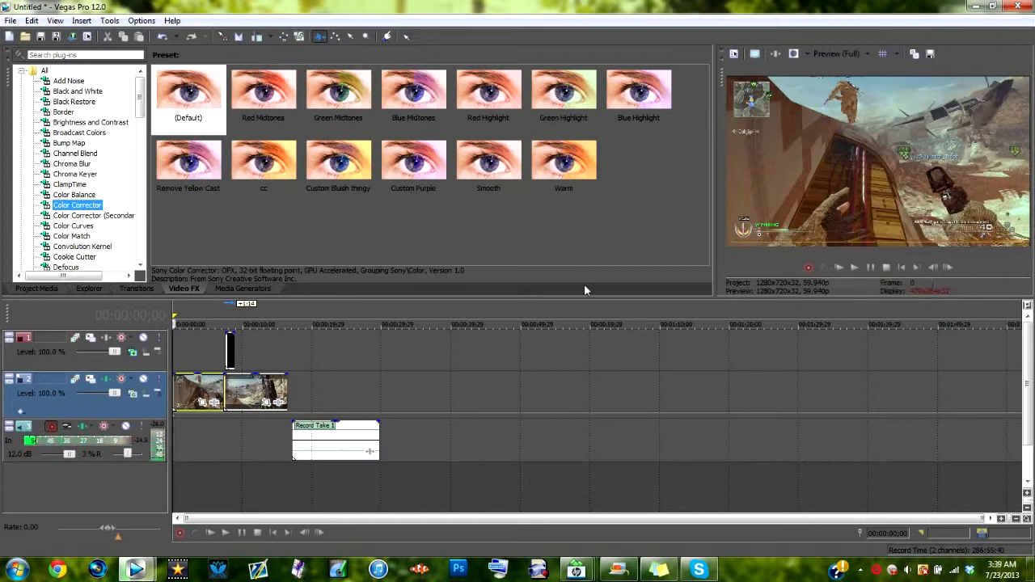
# Mark a loop region from 00:00:31;12 to 00:00:56;12, start looped playback, and turn playback and looping off again
pyautogui.moveTo(565, 315); pyautogui.dragTo(391, 317)
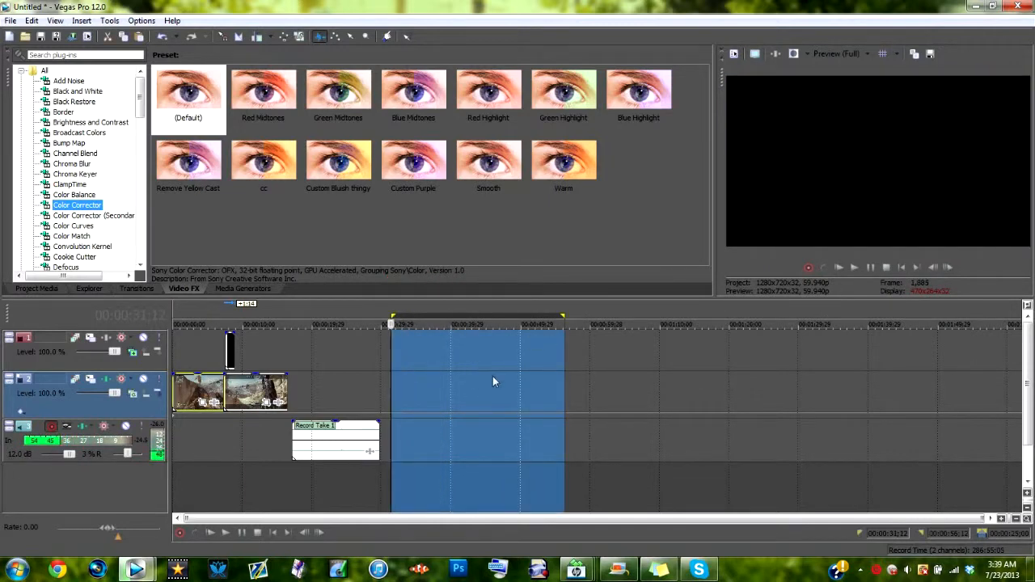
pyautogui.click(824, 267)
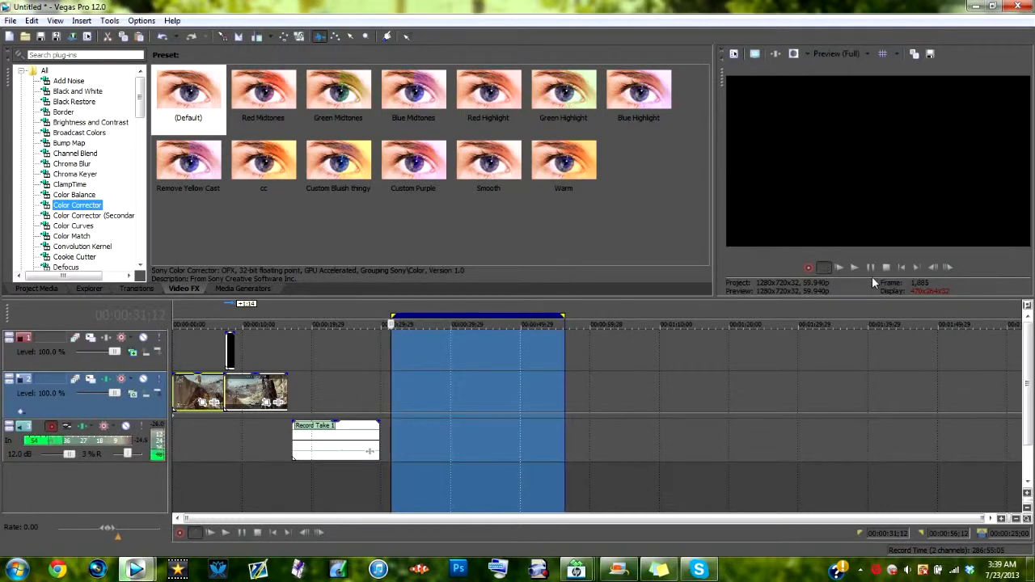
pyautogui.click(856, 269)
pyautogui.click(527, 361)
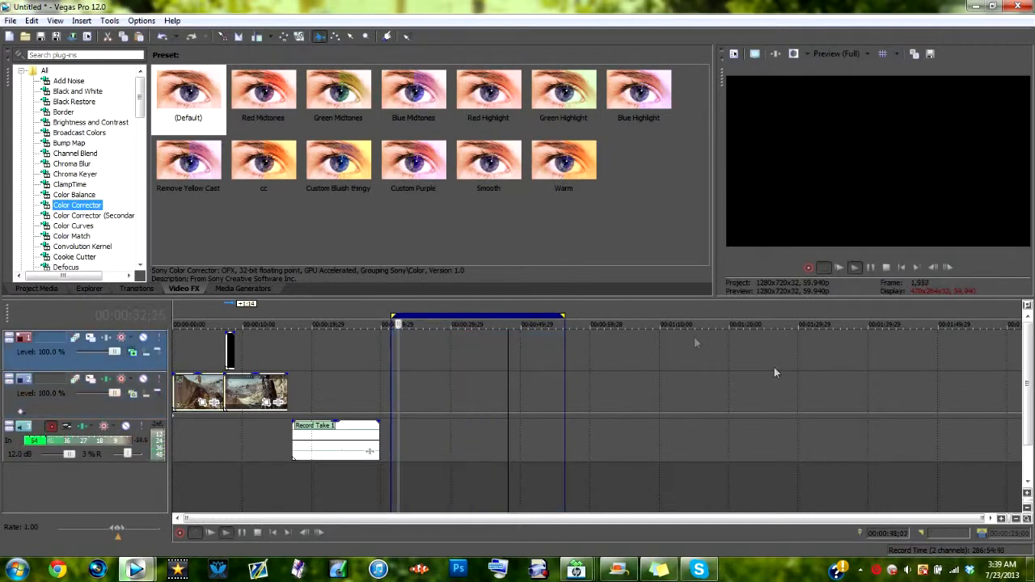
pyautogui.click(871, 268)
pyautogui.click(824, 268)
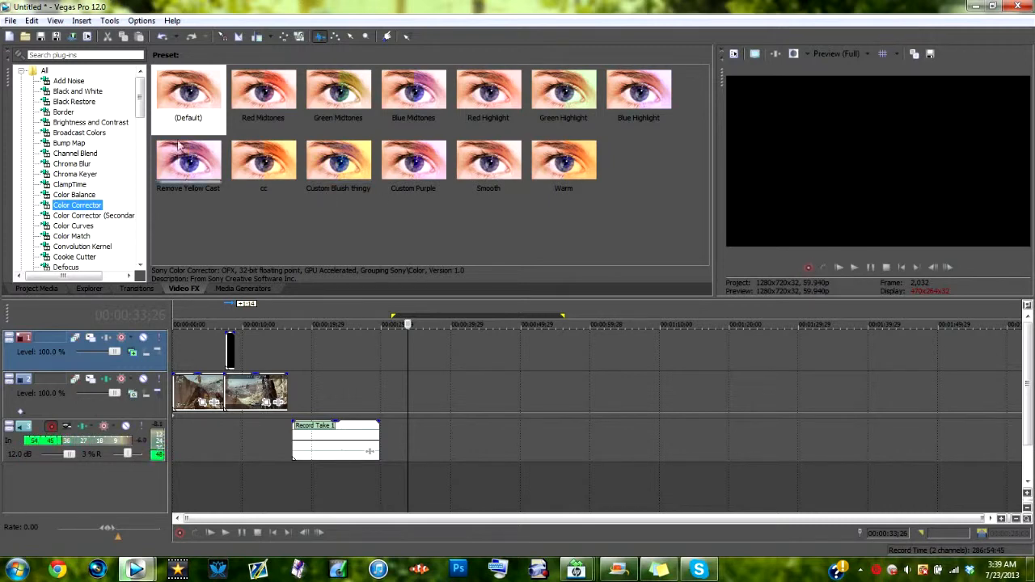
# Move the second gameplay clip to about 00:00:17;00 above the recorded take, shorten its end, and play it
pyautogui.moveTo(140, 106); pyautogui.dragTo(143, 164)
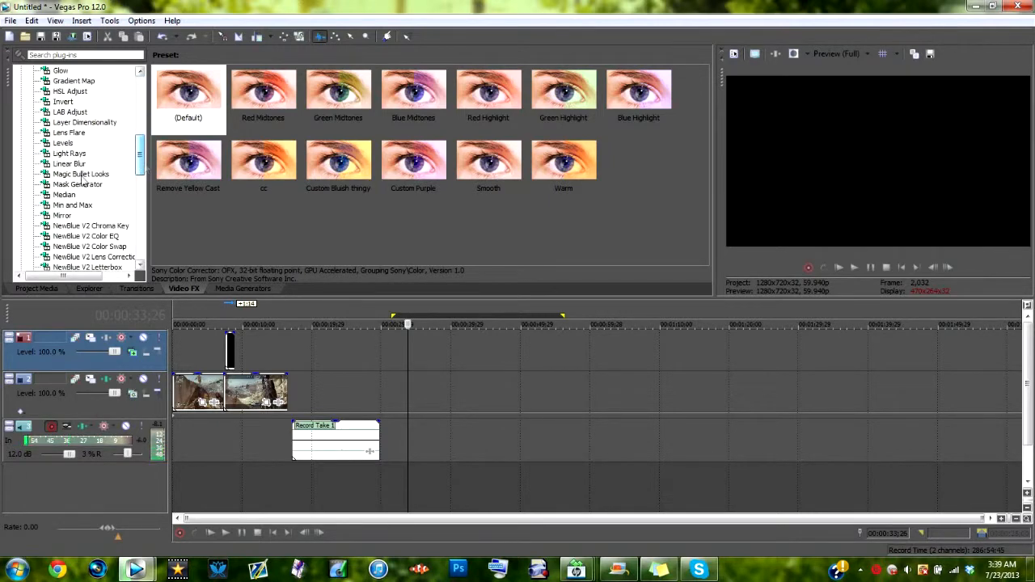
pyautogui.moveTo(259, 394); pyautogui.dragTo(324, 394)
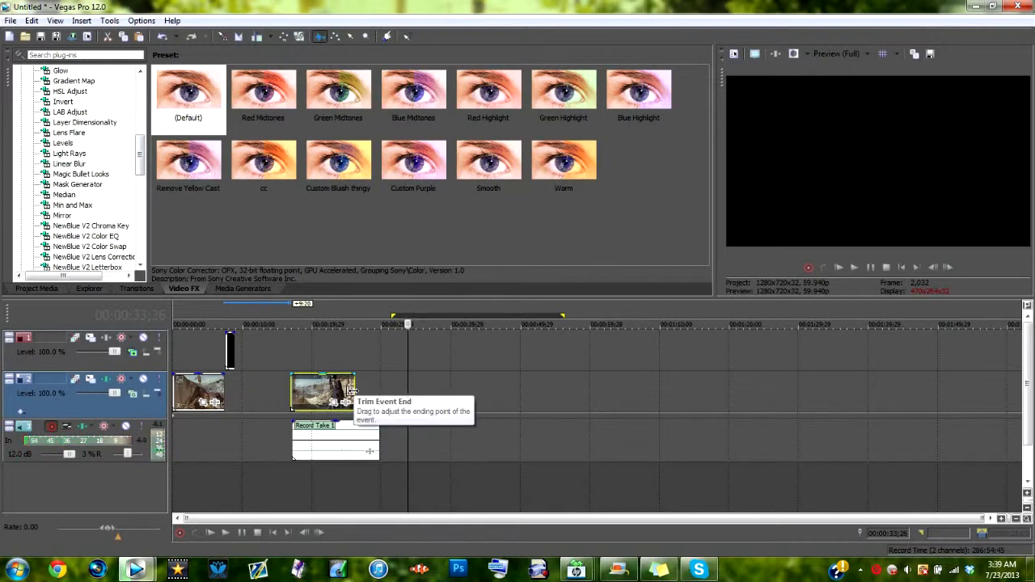
pyautogui.moveTo(352, 392)
pyautogui.mouseDown()
pyautogui.moveTo(381, 392)
pyautogui.moveTo(317, 396)
pyautogui.mouseUp()
pyautogui.click(292, 394)
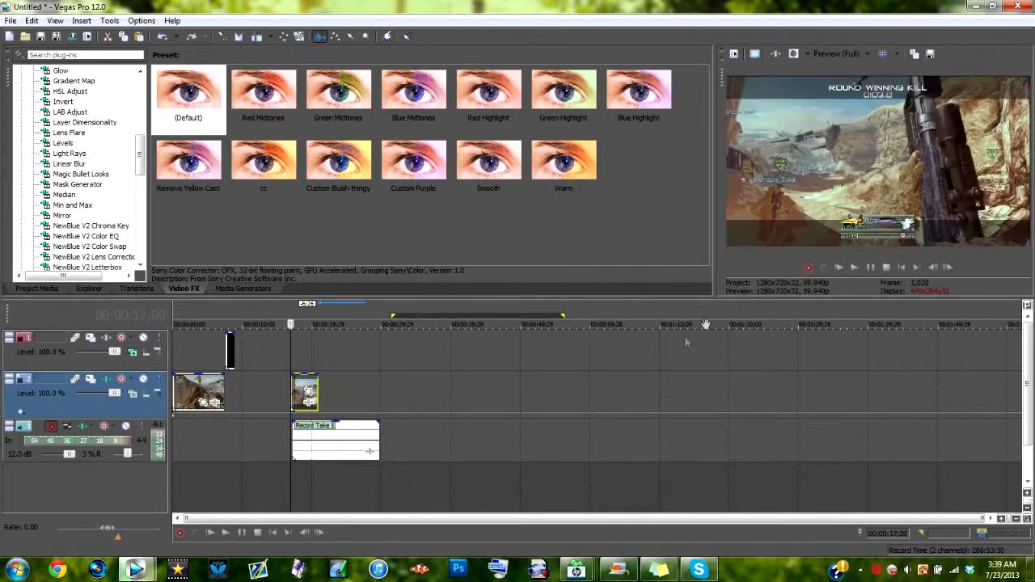
pyautogui.click(854, 268)
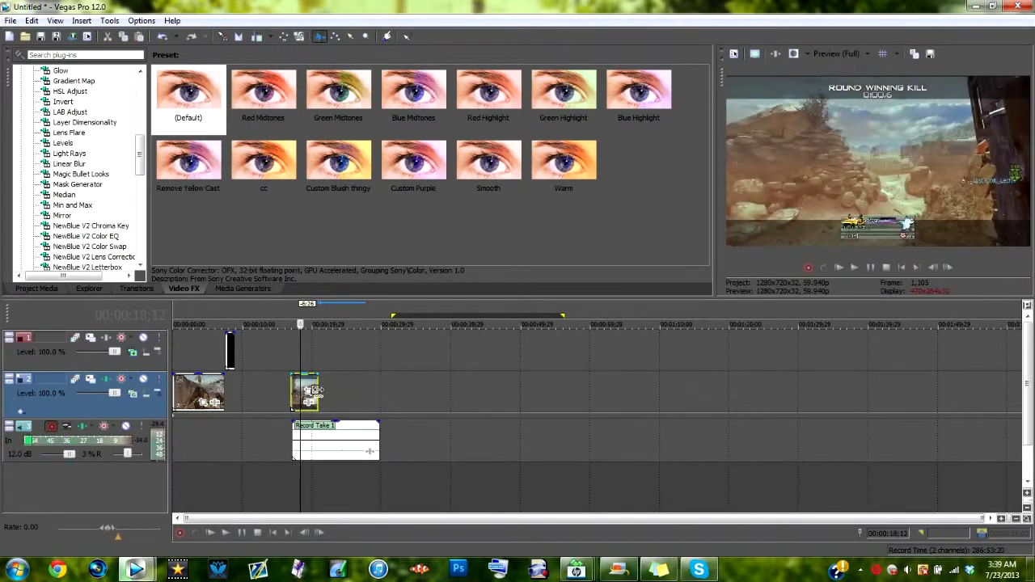
# Time-stretch the end of the second gameplay clip to about 00:00:40;20 so it runs slower, and play a short section
pyautogui.moveTo(319, 390); pyautogui.dragTo(455, 386)
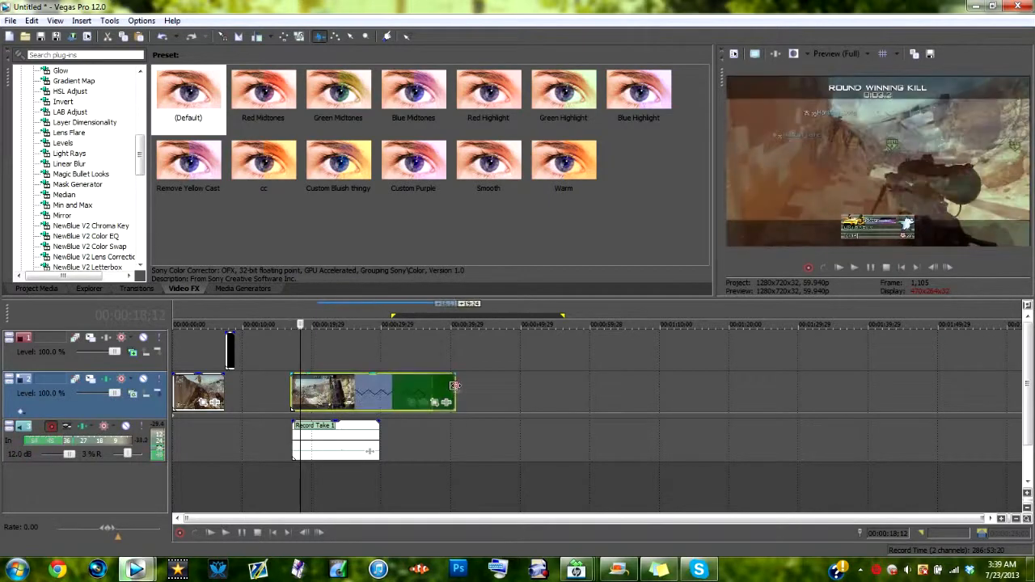
pyautogui.click(856, 269)
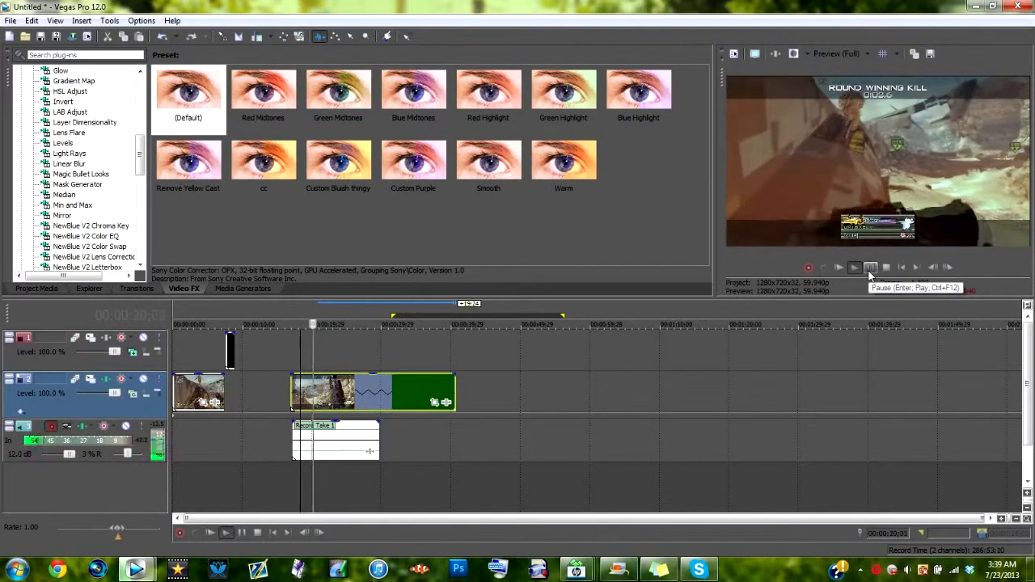
pyautogui.click(870, 271)
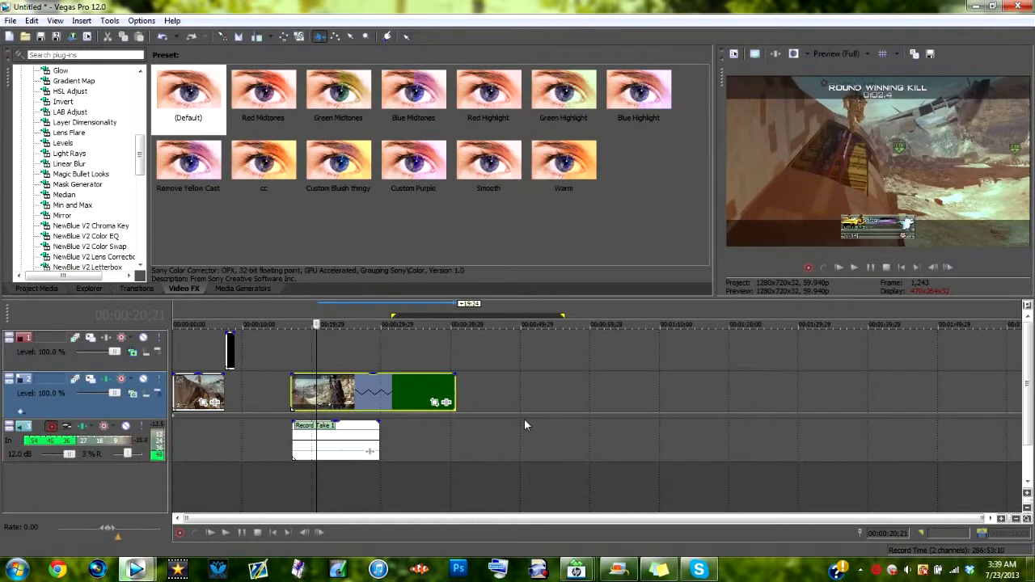
# Delete the recorded take from the audio track, and view the second gameplay clip's event properties
pyautogui.moveTo(324, 453); pyautogui.dragTo(390, 431)
pyautogui.click(444, 190)
pyautogui.rightClick(364, 397)
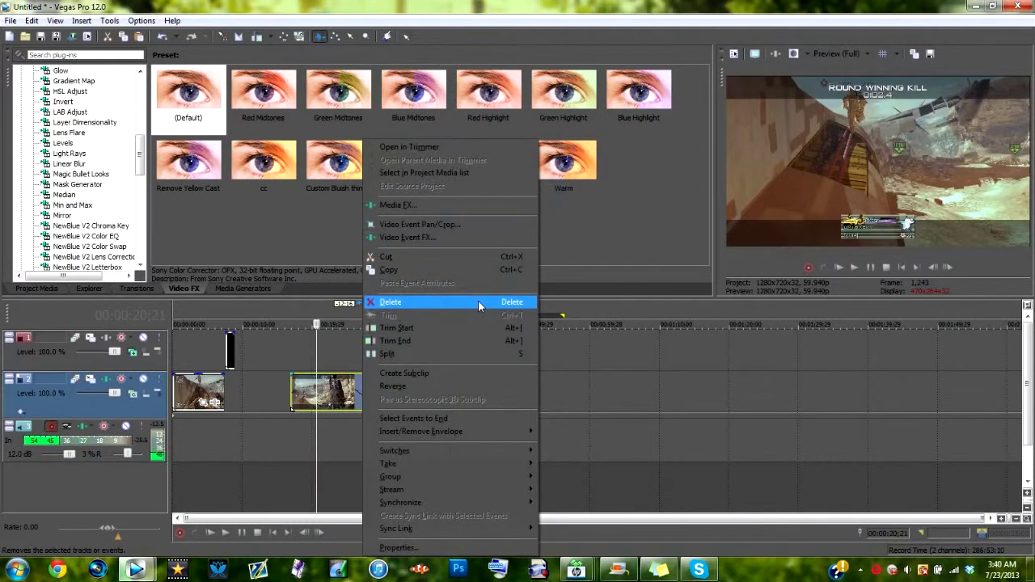
pyautogui.moveTo(439, 456)
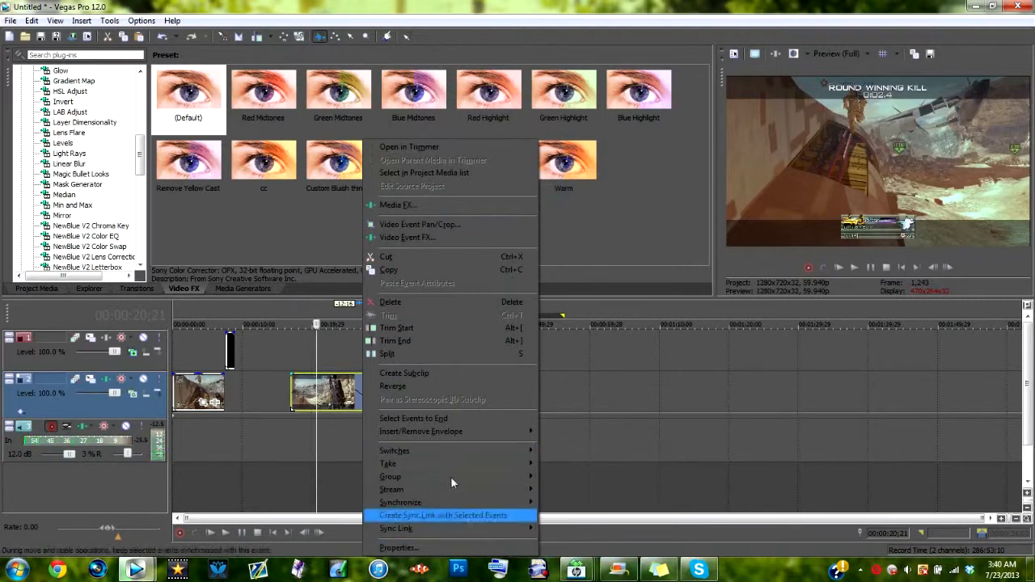
pyautogui.click(435, 549)
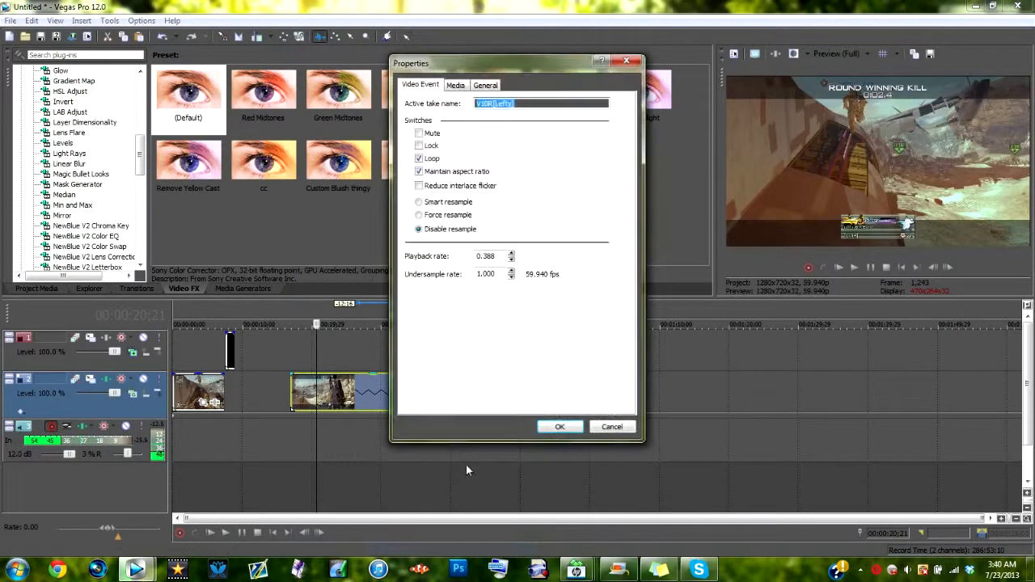
pyautogui.click(634, 62)
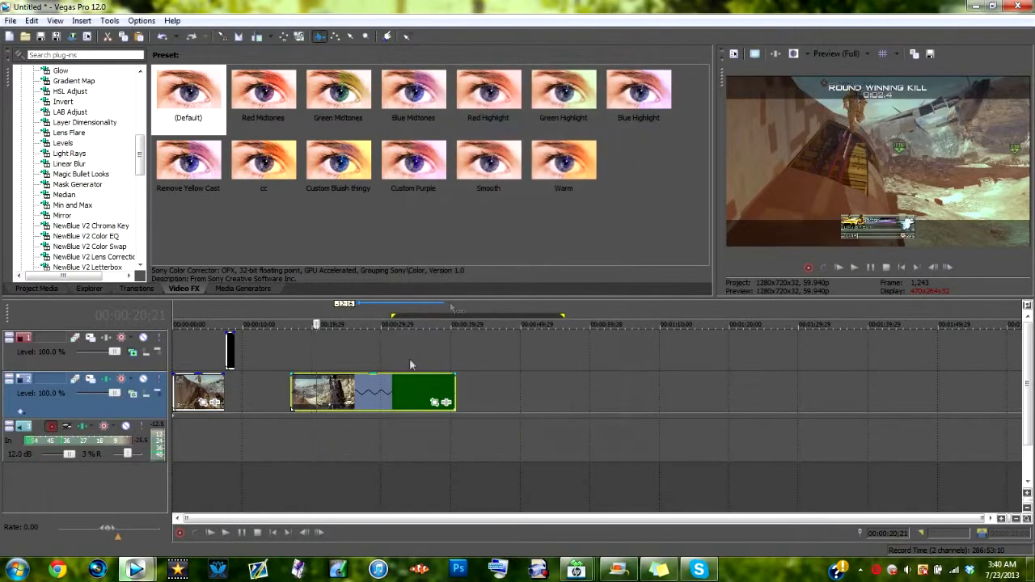
# Try shrinking the second gameplay clip's Pan/Crop frame, restore the full 1280 x 720 frame, and close the crop settings
pyautogui.rightClick(395, 390)
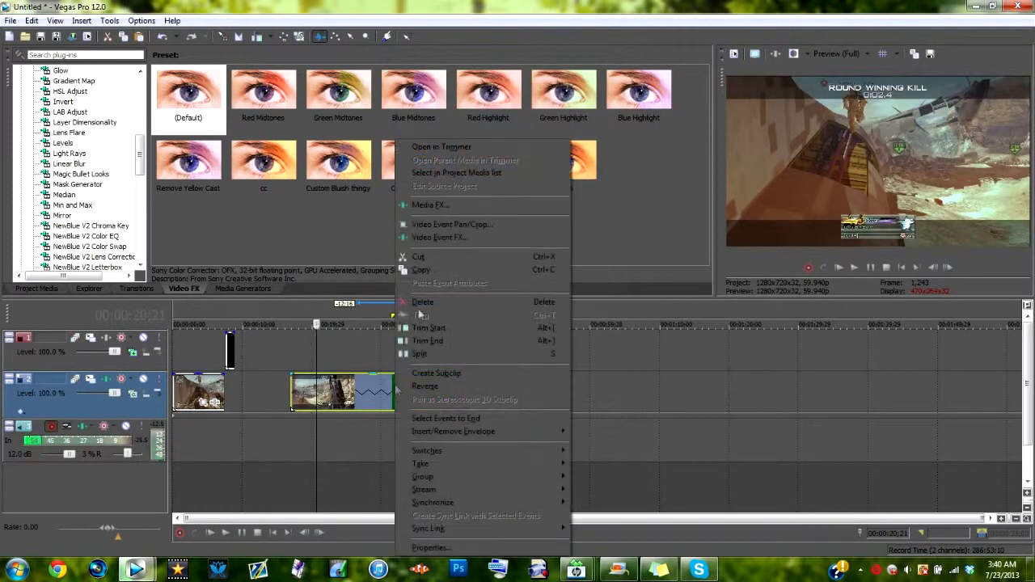
pyautogui.click(458, 224)
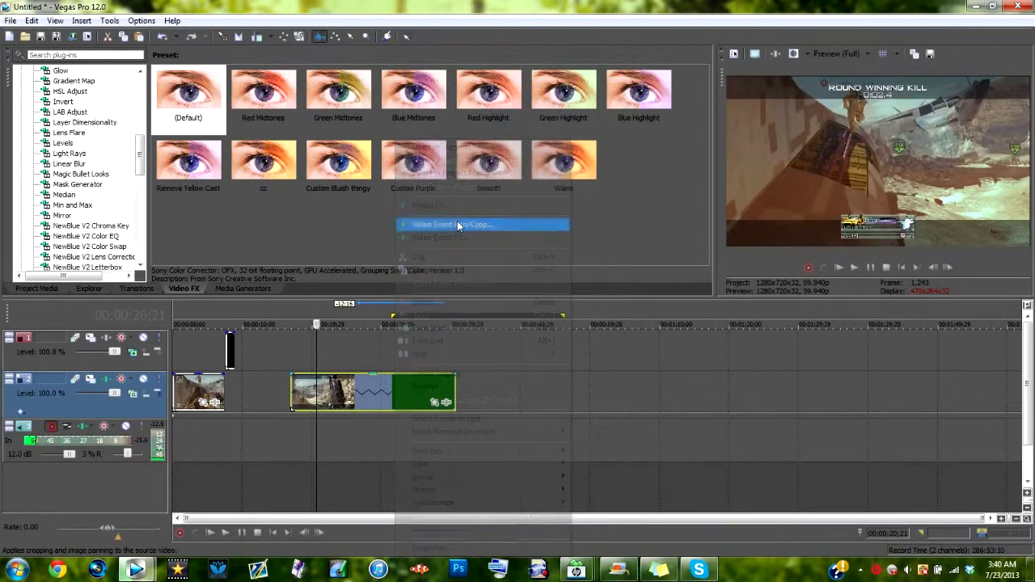
pyautogui.moveTo(613, 199); pyautogui.dragTo(531, 245)
pyautogui.moveTo(449, 283)
pyautogui.mouseDown()
pyautogui.moveTo(354, 295)
pyautogui.moveTo(449, 283)
pyautogui.mouseUp()
pyautogui.rightClick(449, 283)
pyautogui.click(475, 288)
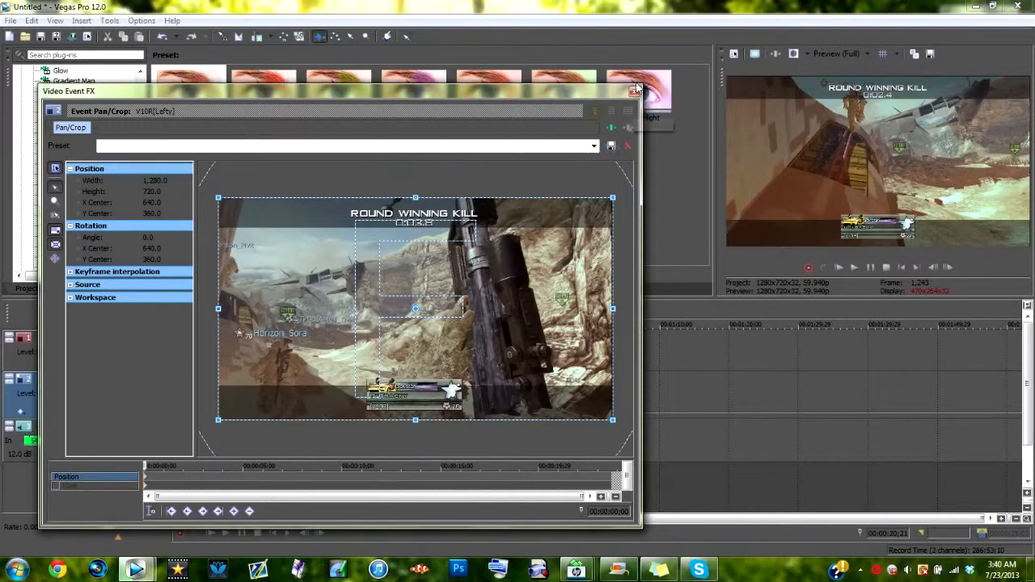
pyautogui.click(635, 91)
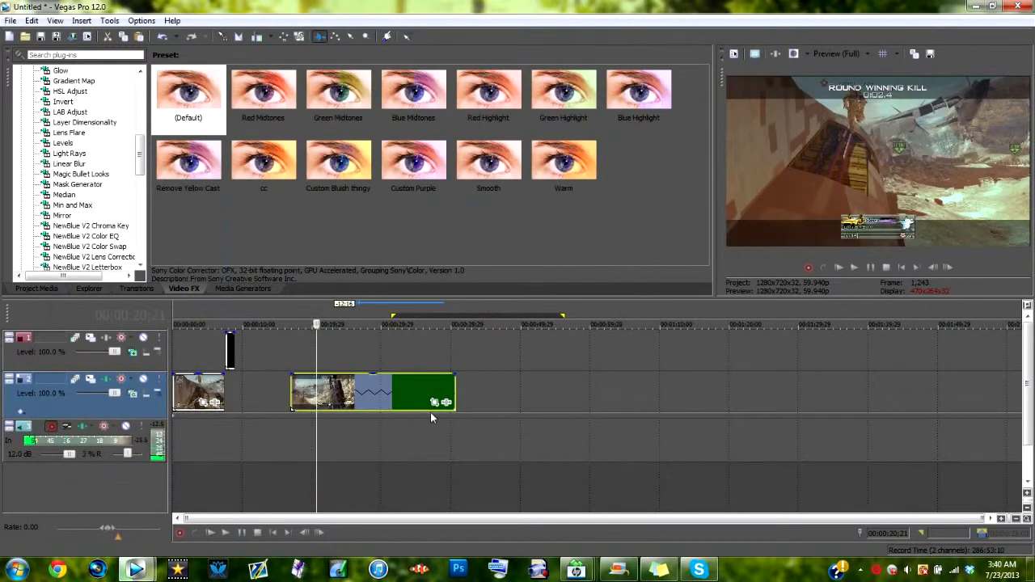
# Copy the second gameplay clip, paste it on video track 1 at 00:00:20;21, and cut the pasted copy
pyautogui.rightClick(431, 402)
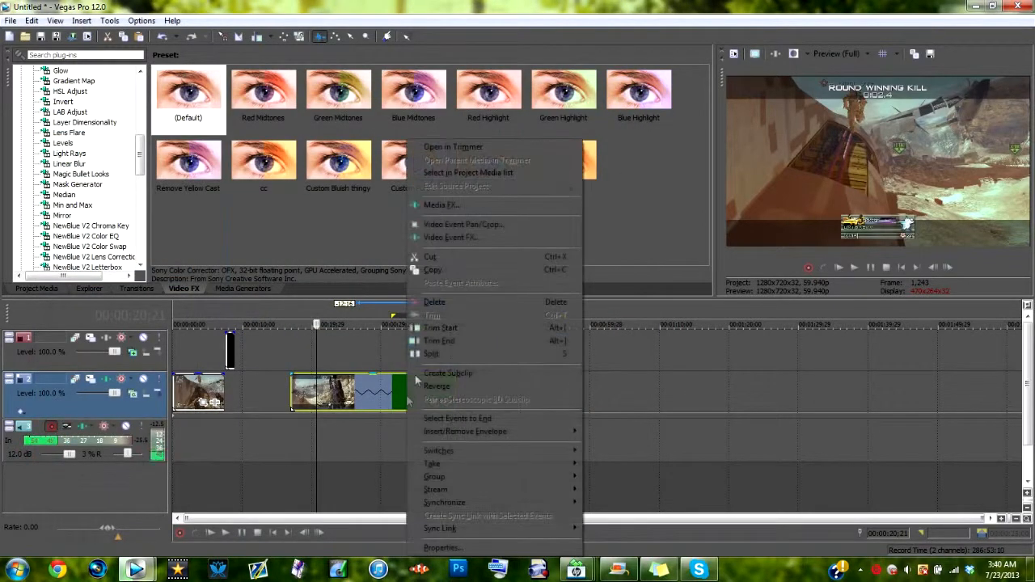
pyautogui.click(442, 270)
pyautogui.rightClick(338, 359)
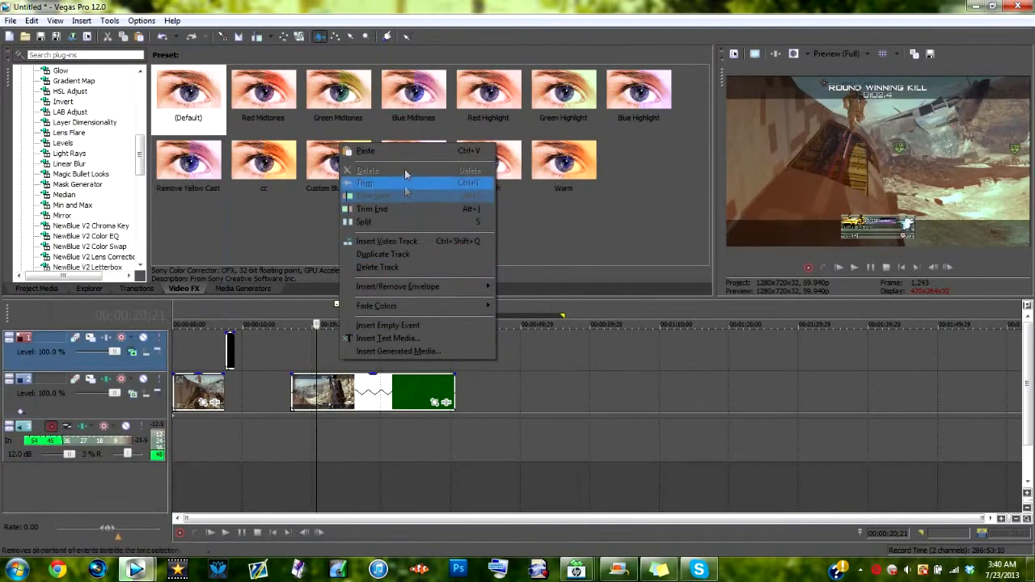
pyautogui.click(404, 151)
pyautogui.rightClick(401, 350)
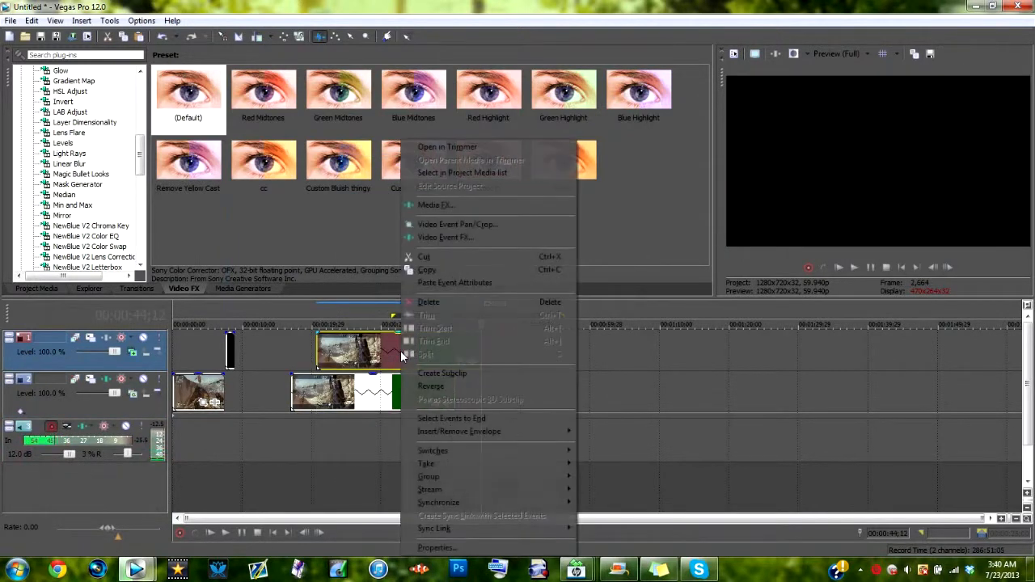
pyautogui.click(425, 259)
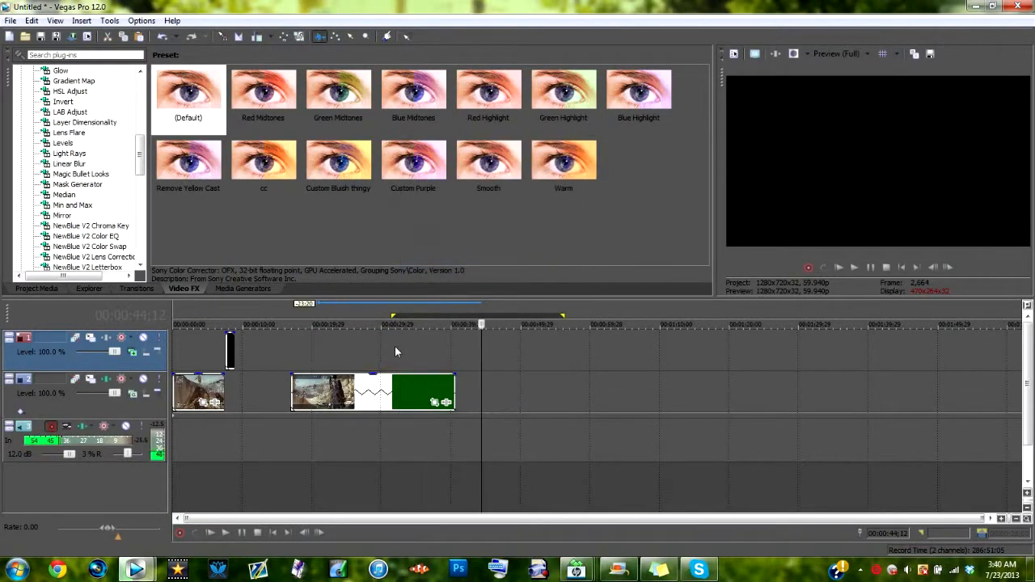
pyautogui.rightClick(352, 390)
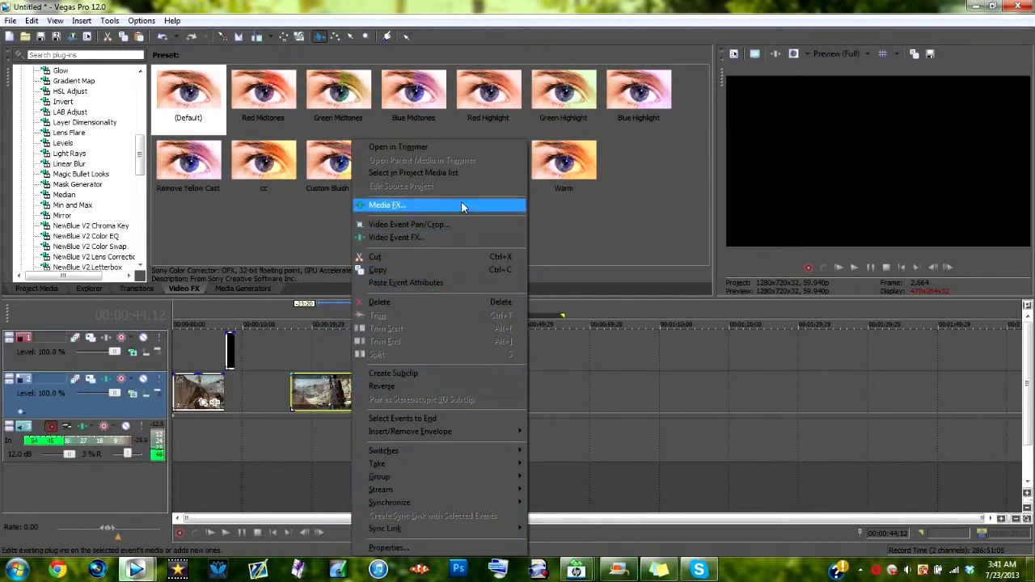
pyautogui.click(281, 373)
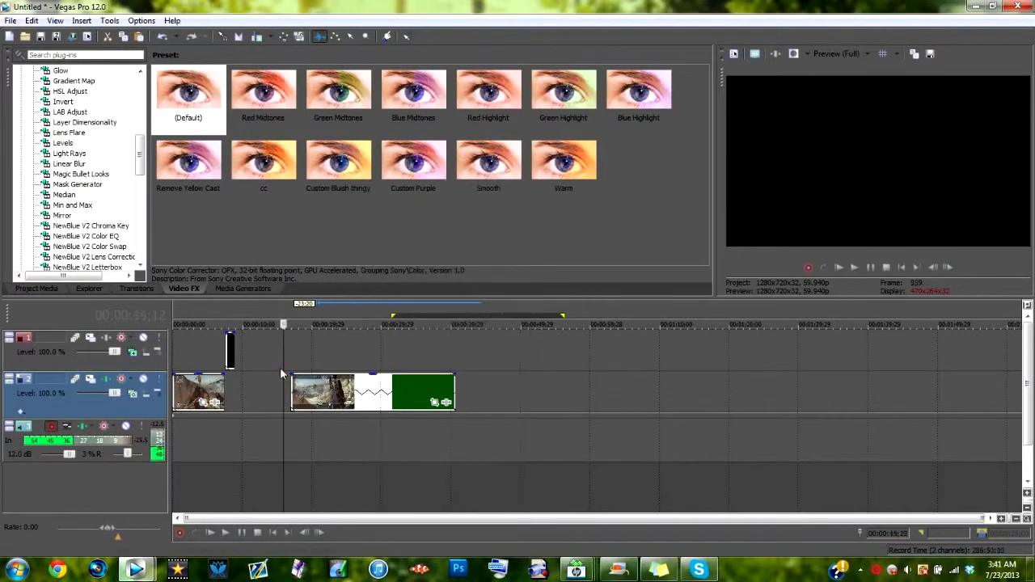
pyautogui.moveTo(132, 139); pyautogui.dragTo(135, 96)
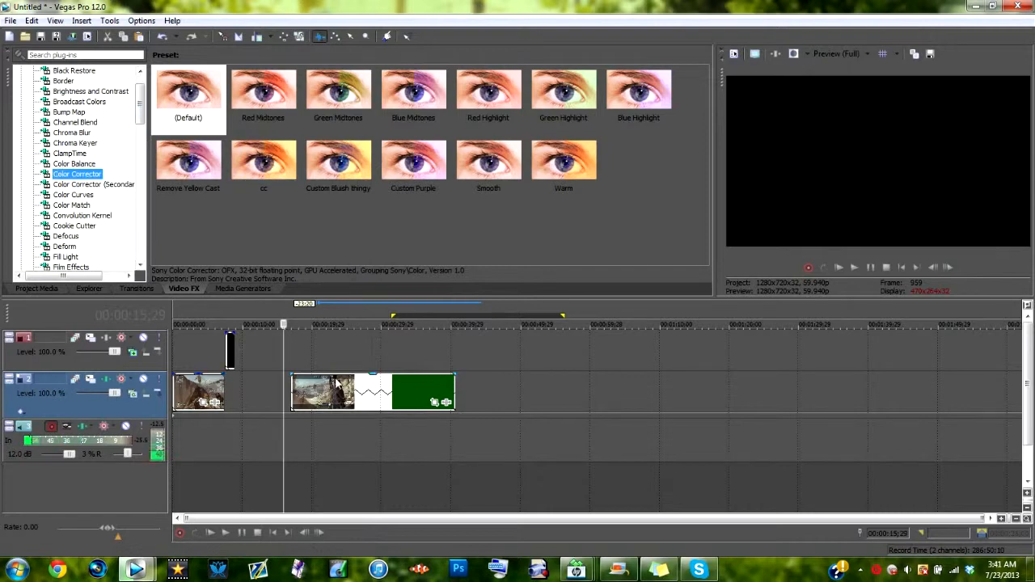
pyautogui.click(394, 401)
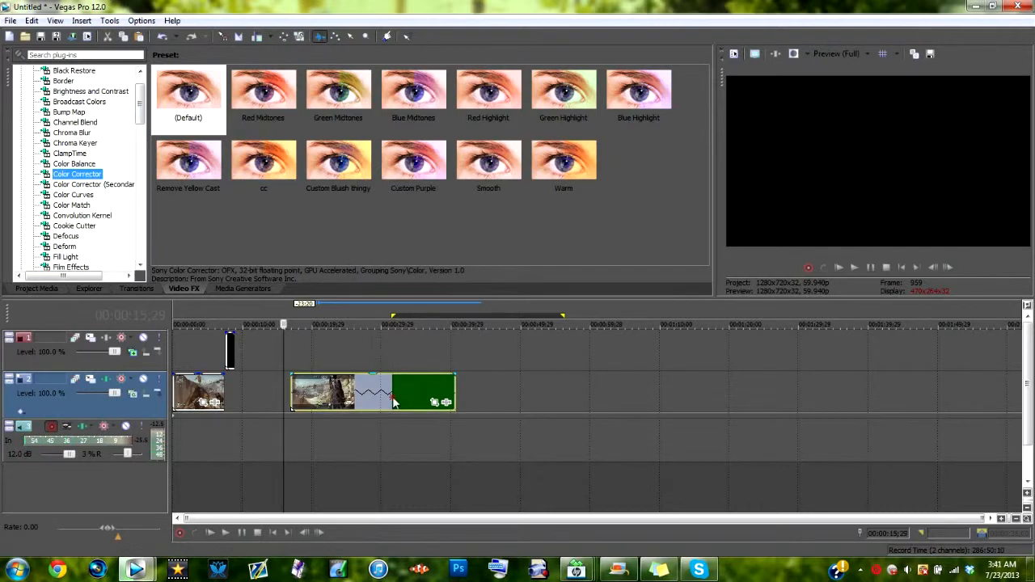
pyautogui.click(394, 401)
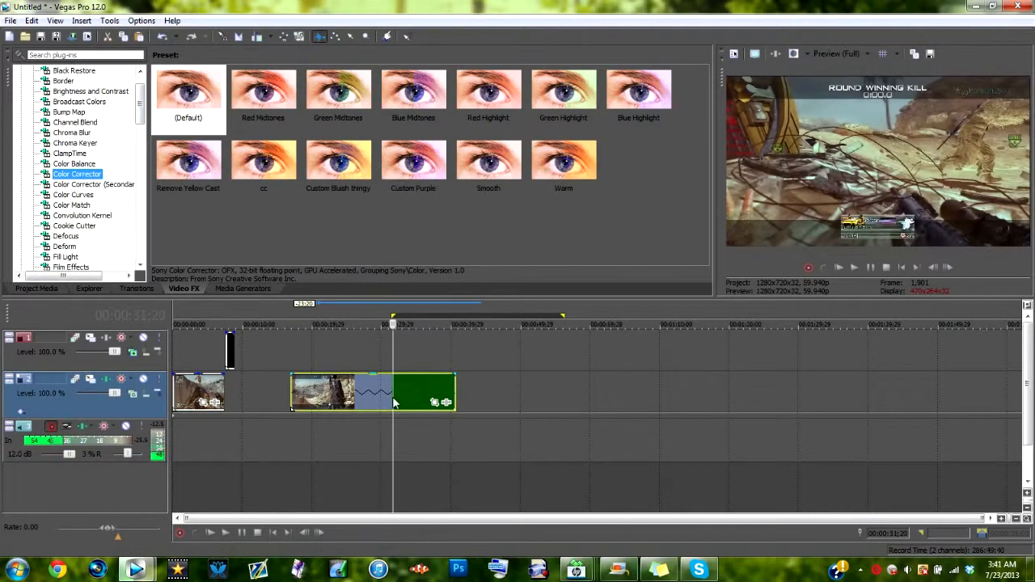
pyautogui.click(454, 385)
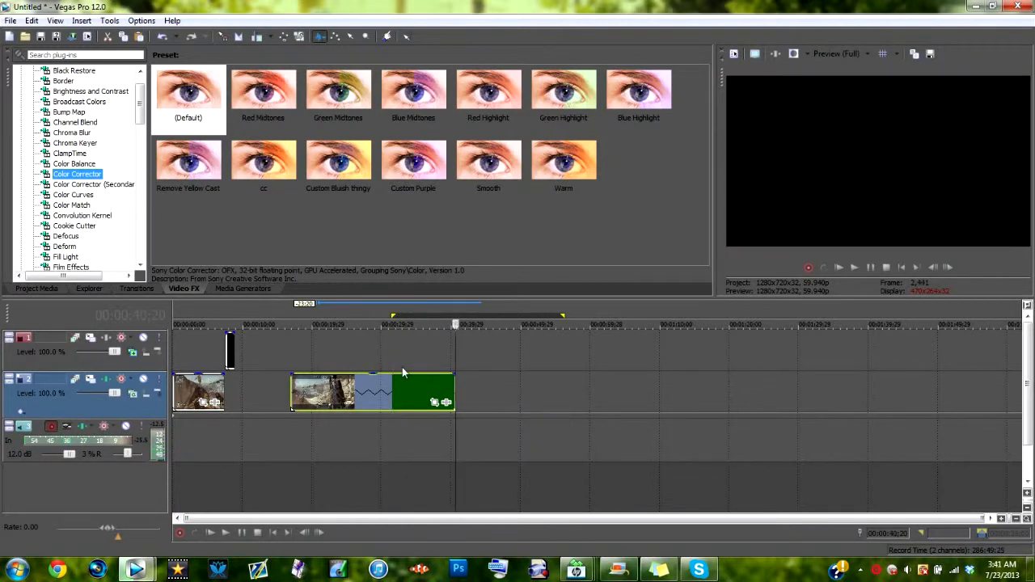
# Open the Render As settings and select the Internet HD 720p template in the MainConcept AVC/AAC format
pyautogui.click(10, 20)
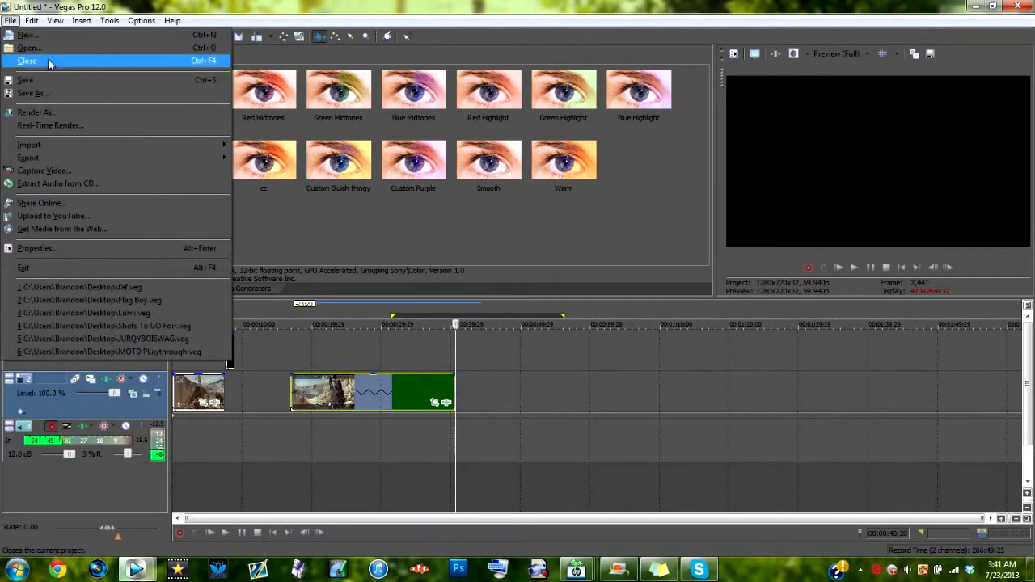
pyautogui.click(40, 113)
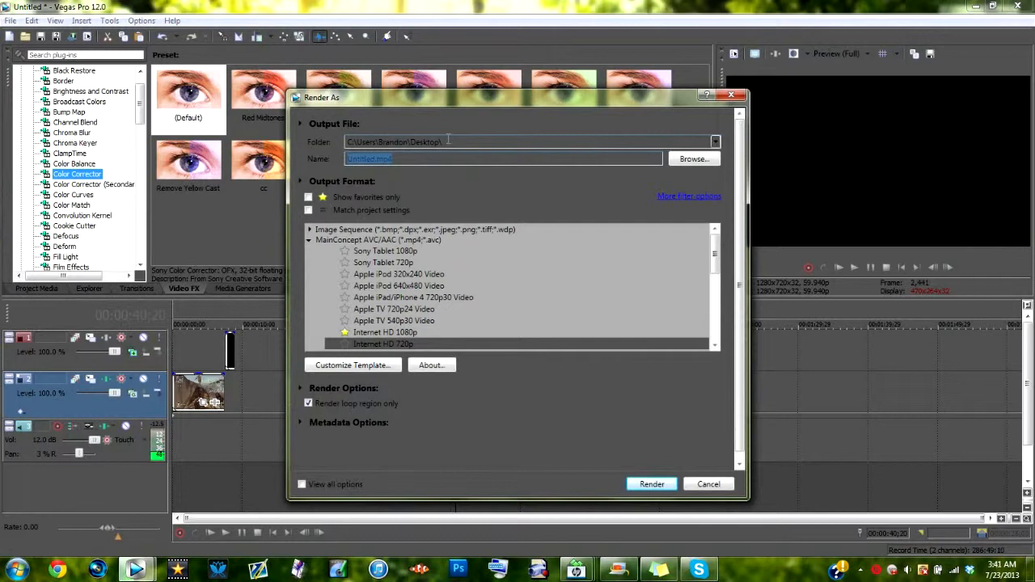
pyautogui.click(308, 239)
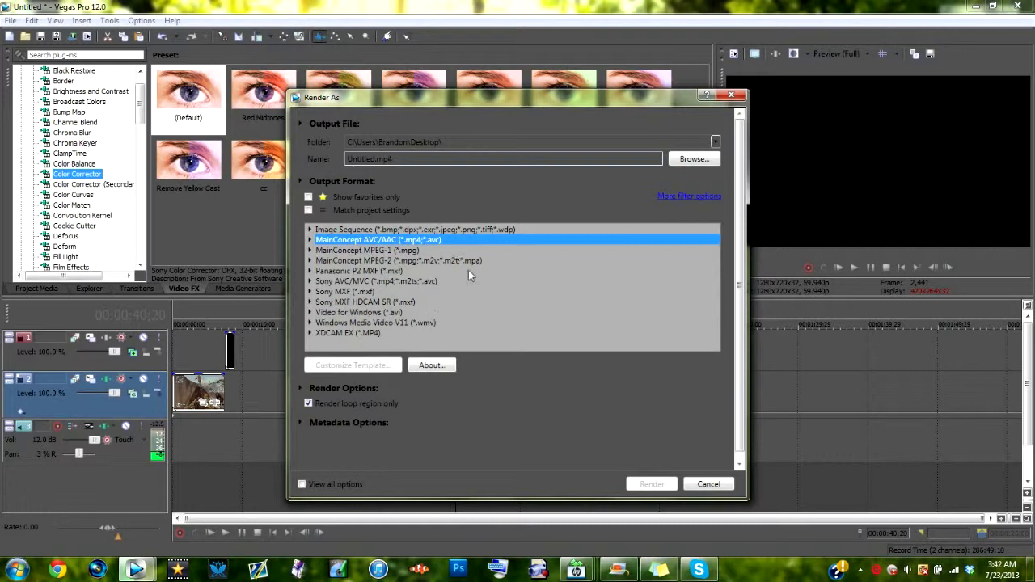
pyautogui.click(308, 240)
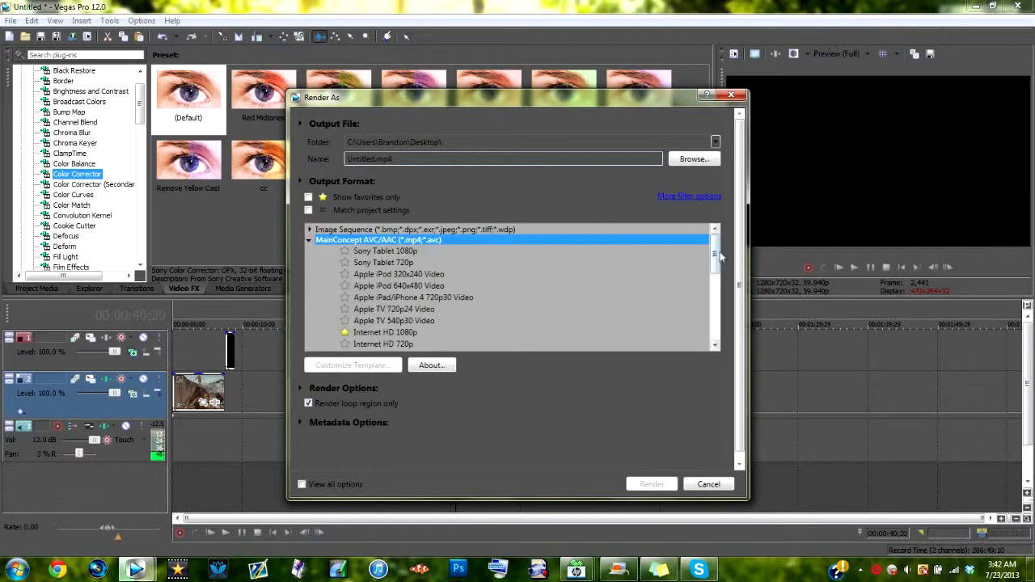
pyautogui.moveTo(716, 255); pyautogui.dragTo(716, 278)
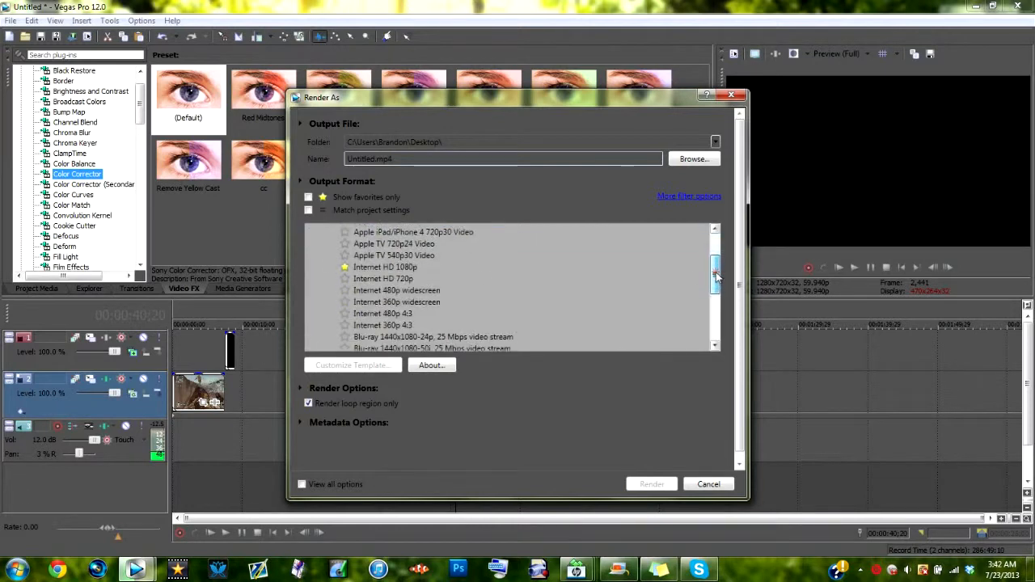
pyautogui.click(413, 280)
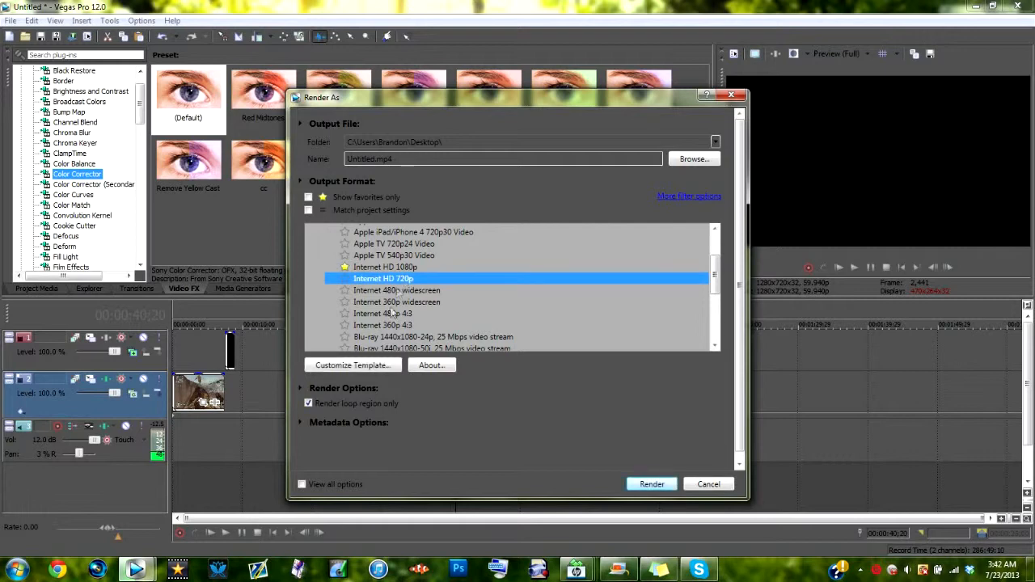
# Customize the Internet HD 720p render template with a frame rate of 59.94
pyautogui.moveTo(715, 275)
pyautogui.mouseDown()
pyautogui.moveTo(716, 333)
pyautogui.moveTo(713, 243)
pyautogui.moveTo(715, 264)
pyautogui.mouseUp()
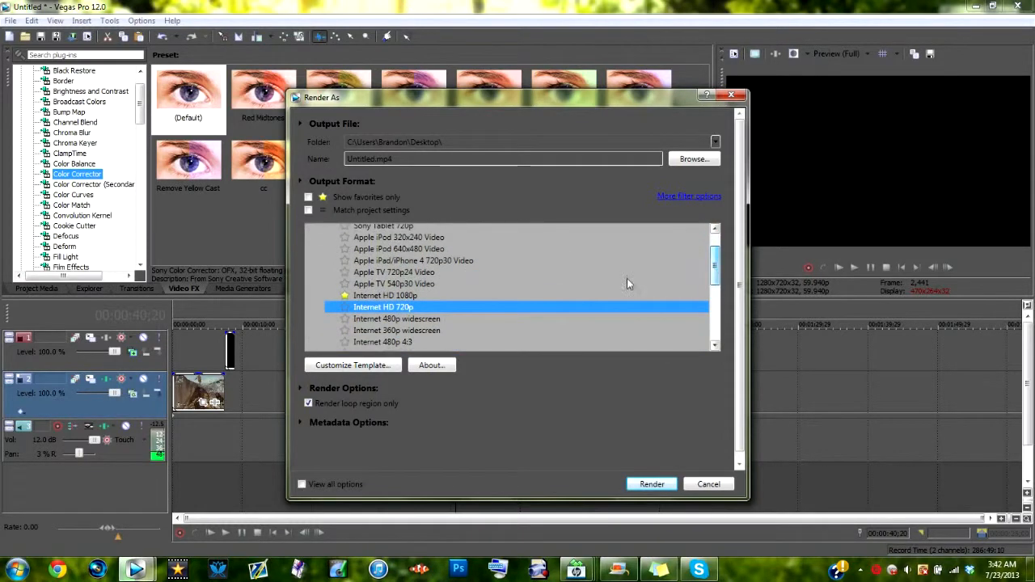
pyautogui.click(354, 367)
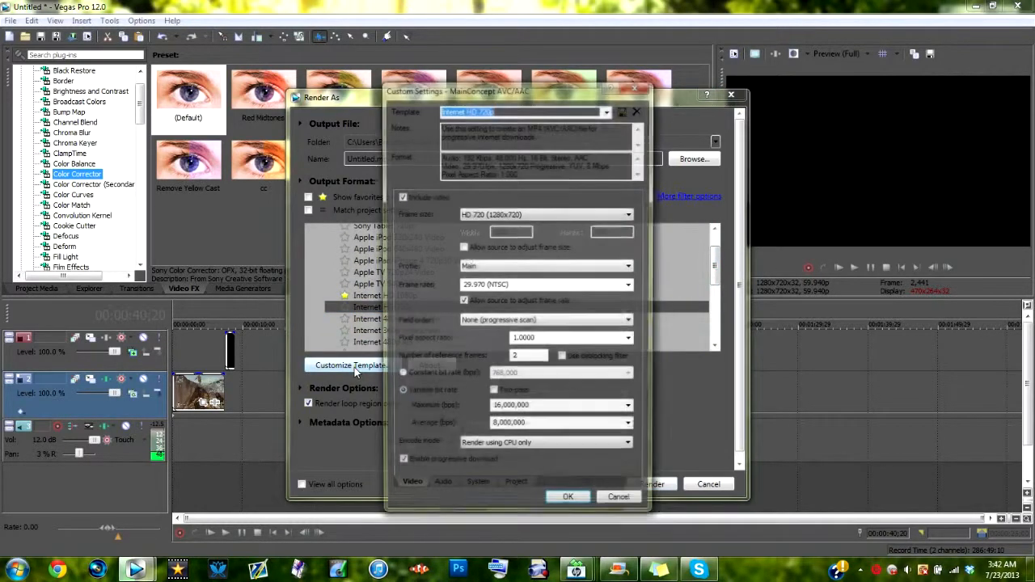
pyautogui.click(573, 284)
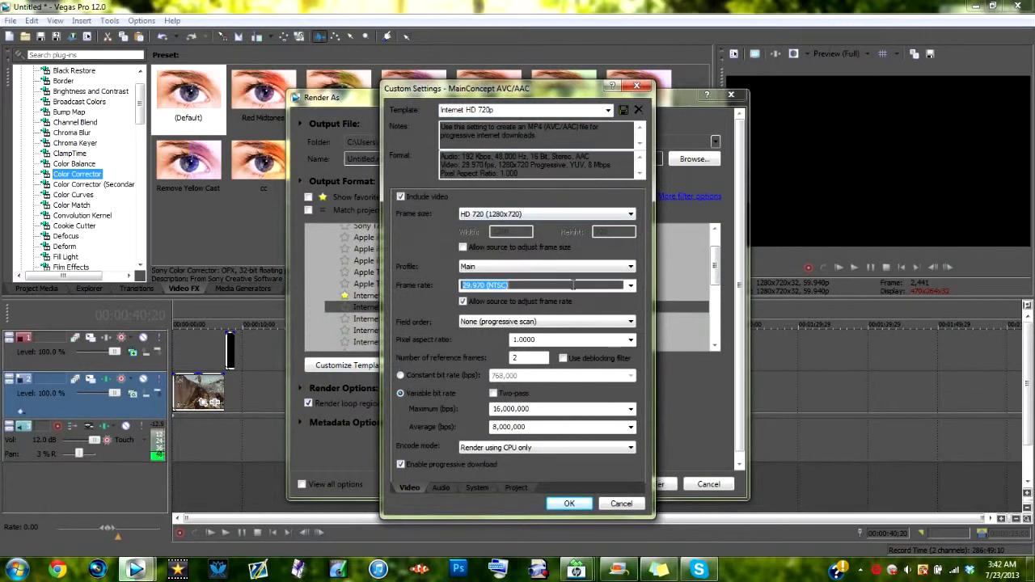
pyautogui.write('59.94')
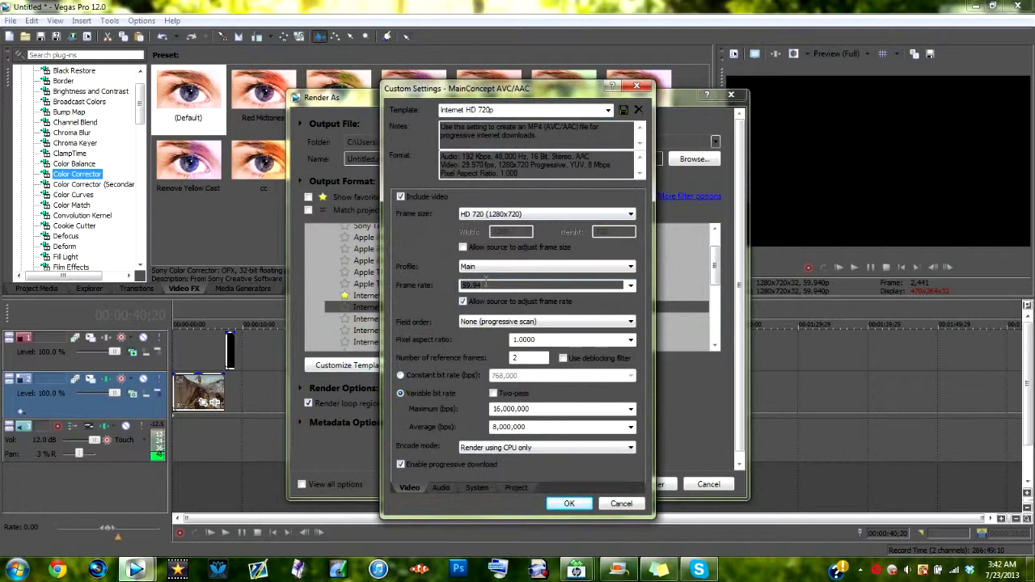
# Look over the template's audio, system and project settings, and close the custom settings without accepting them
pyautogui.click(441, 488)
pyautogui.click(477, 487)
pyautogui.click(516, 488)
pyautogui.click(408, 487)
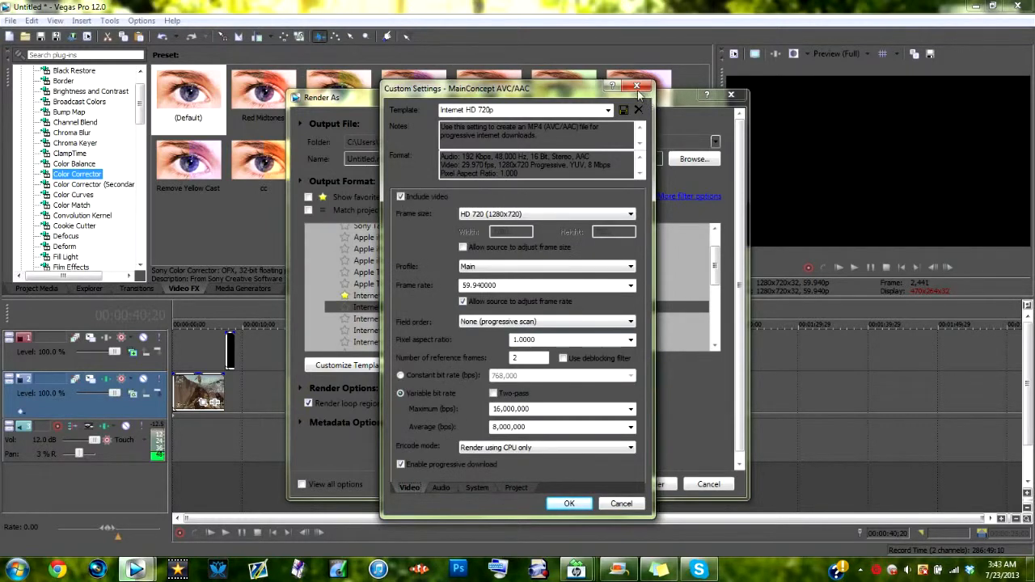
pyautogui.click(637, 86)
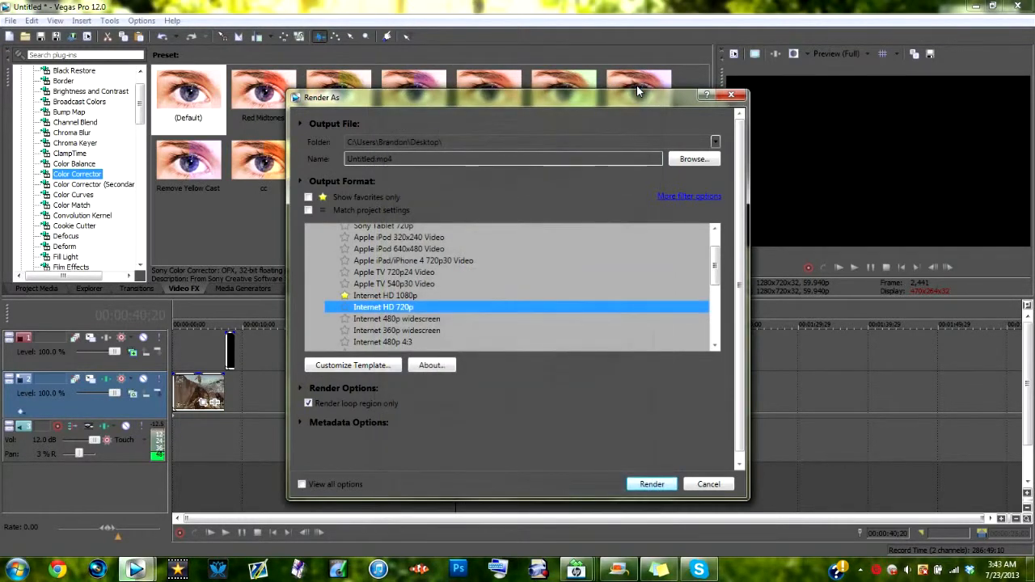
# Choose the Internet HD 1080p template as the render format
pyautogui.click(435, 341)
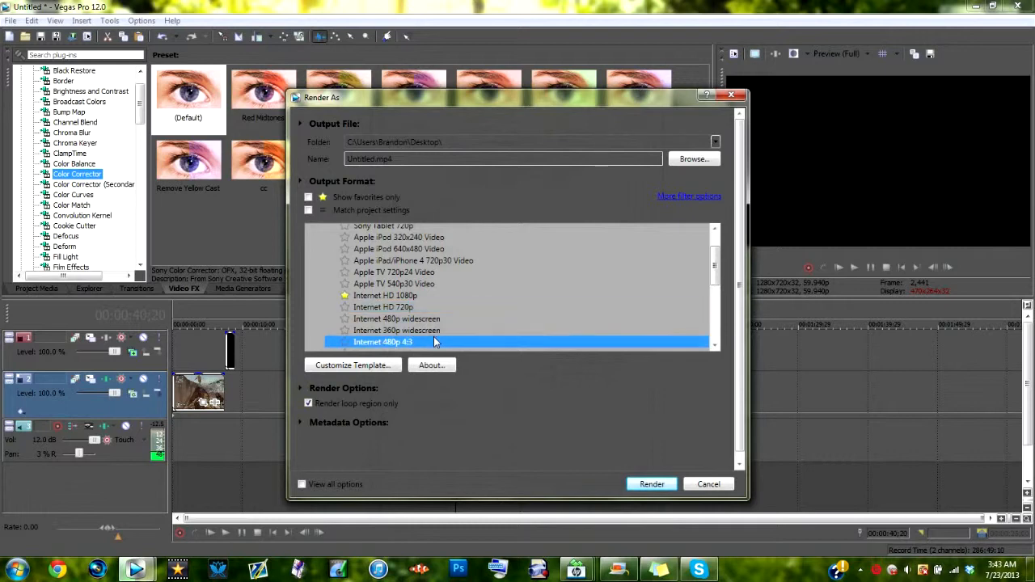
pyautogui.click(386, 296)
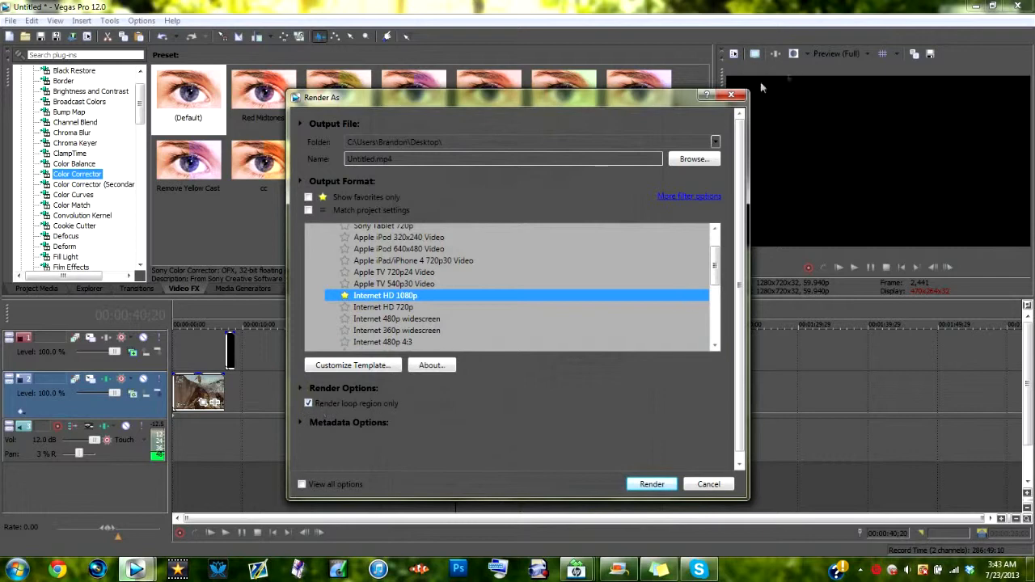
# Close the render settings, set the loop region from the timeline start to the last clip's end, and play it back
pyautogui.click(731, 95)
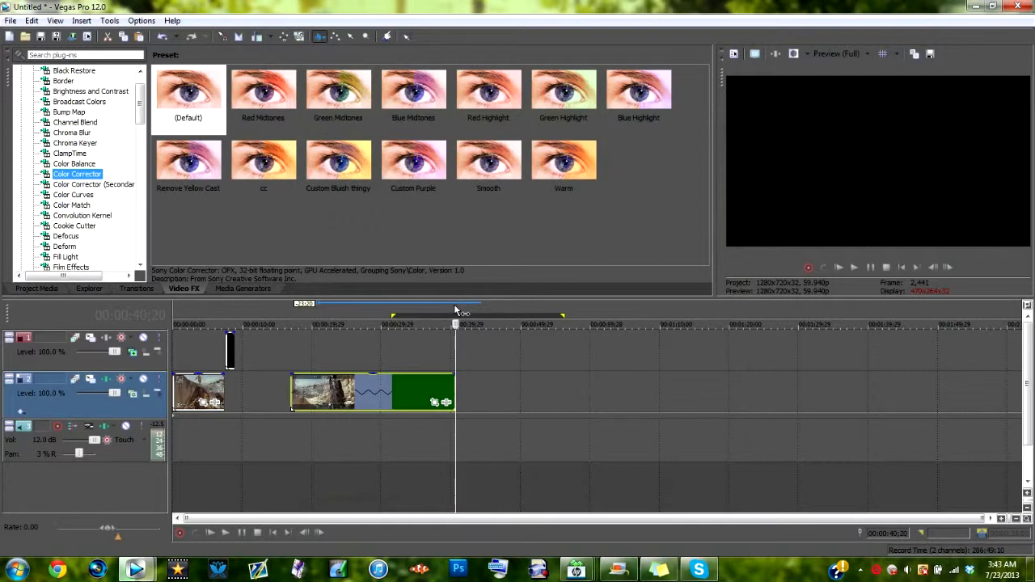
pyautogui.moveTo(455, 304); pyautogui.dragTo(174, 304)
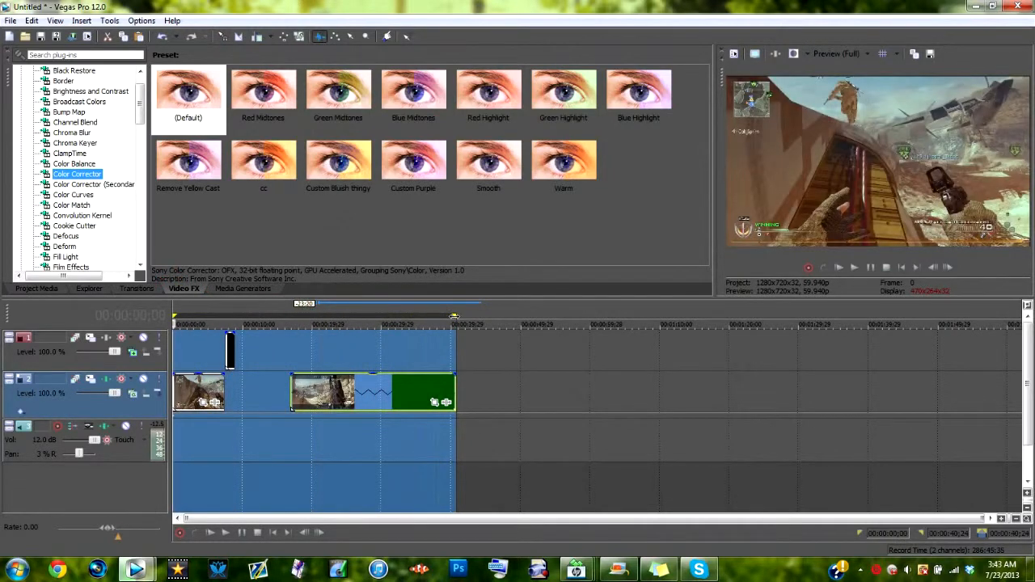
pyautogui.click(455, 318)
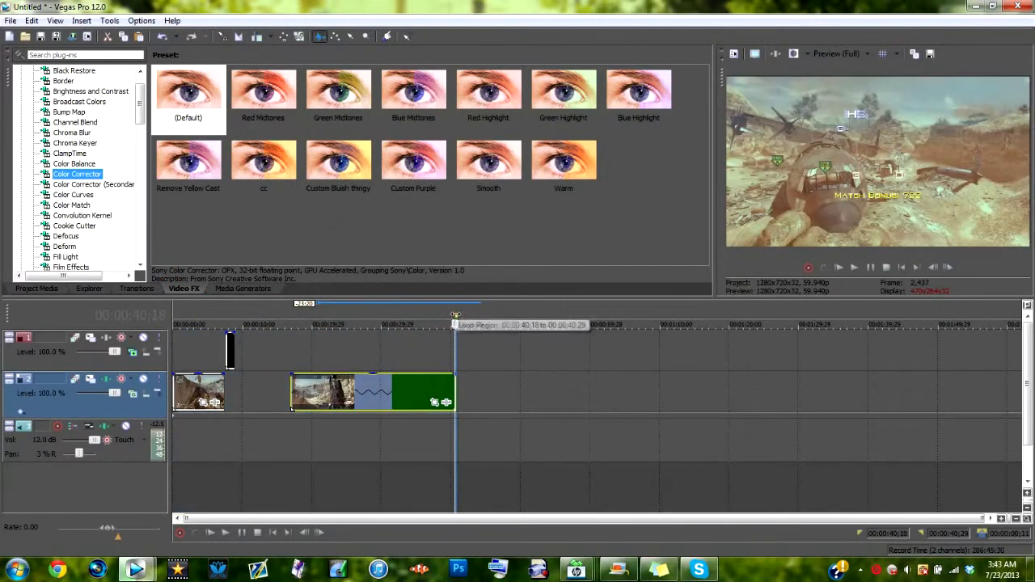
pyautogui.moveTo(455, 306); pyautogui.dragTo(153, 307)
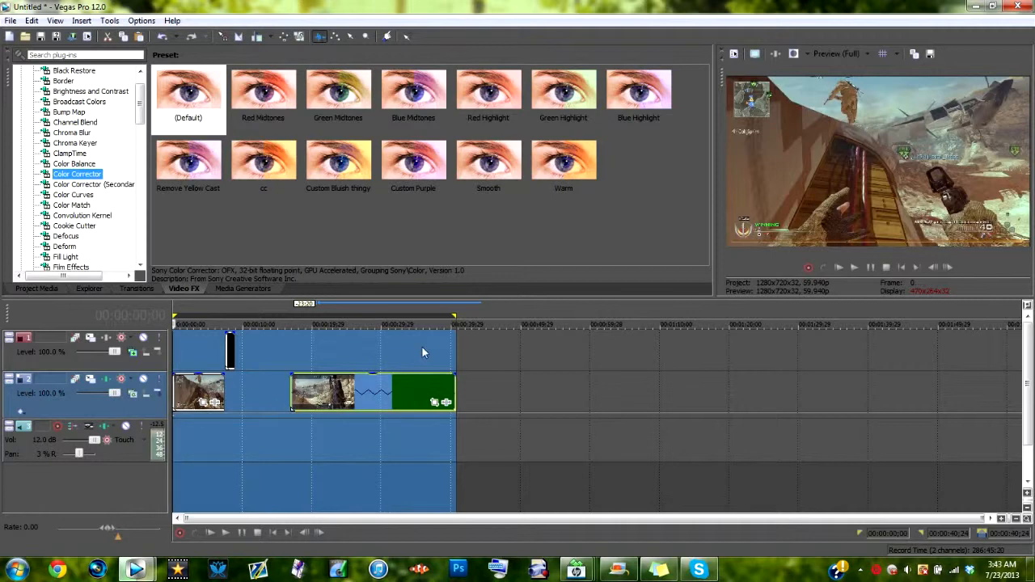
pyautogui.press('space')
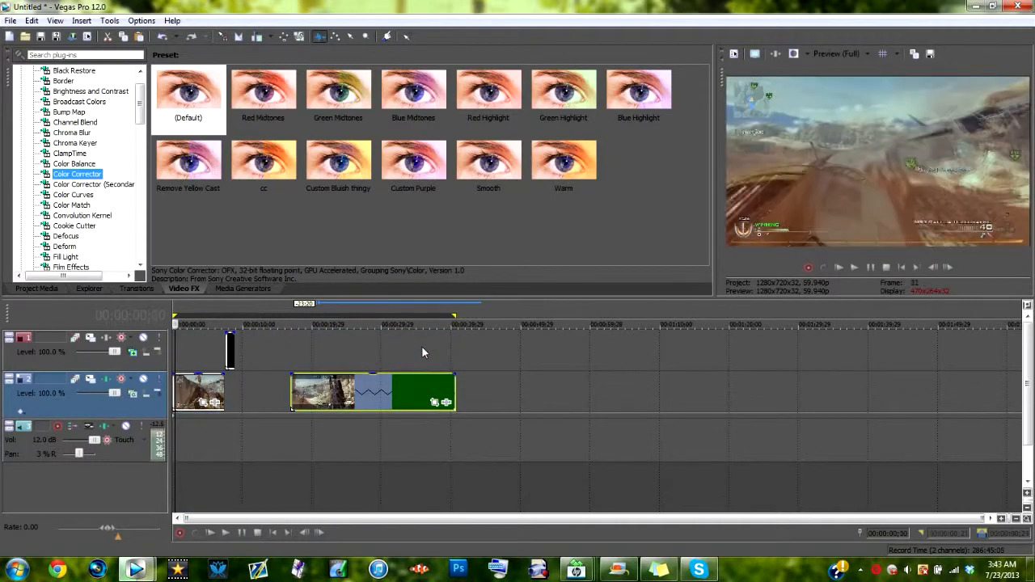
# Set shorter loop regions starting at 00:00:27;18 over the last clip and play them back
pyautogui.click(373, 395)
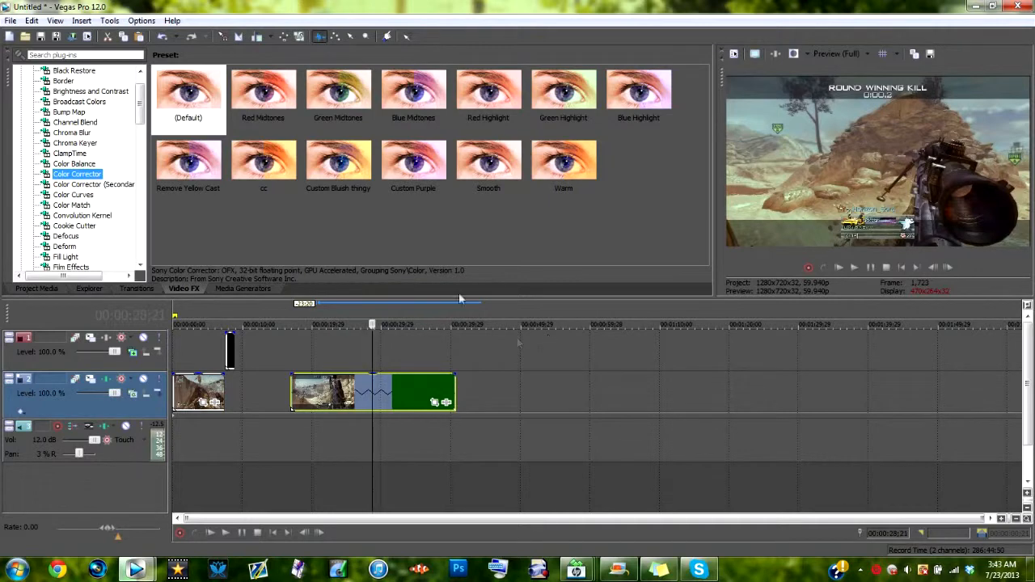
pyautogui.moveTo(430, 340); pyautogui.dragTo(364, 342)
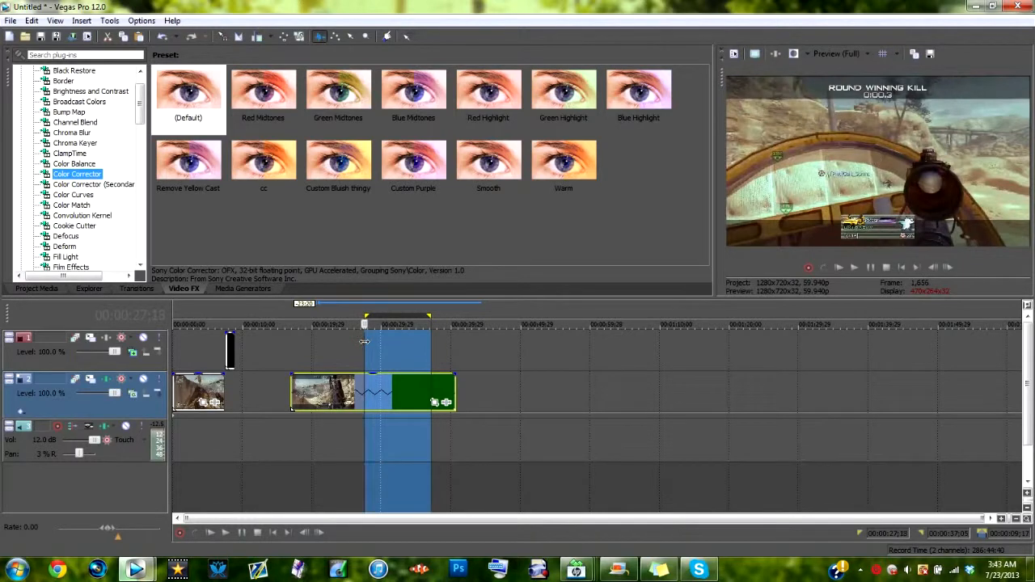
pyautogui.click(364, 342)
pyautogui.press('space')
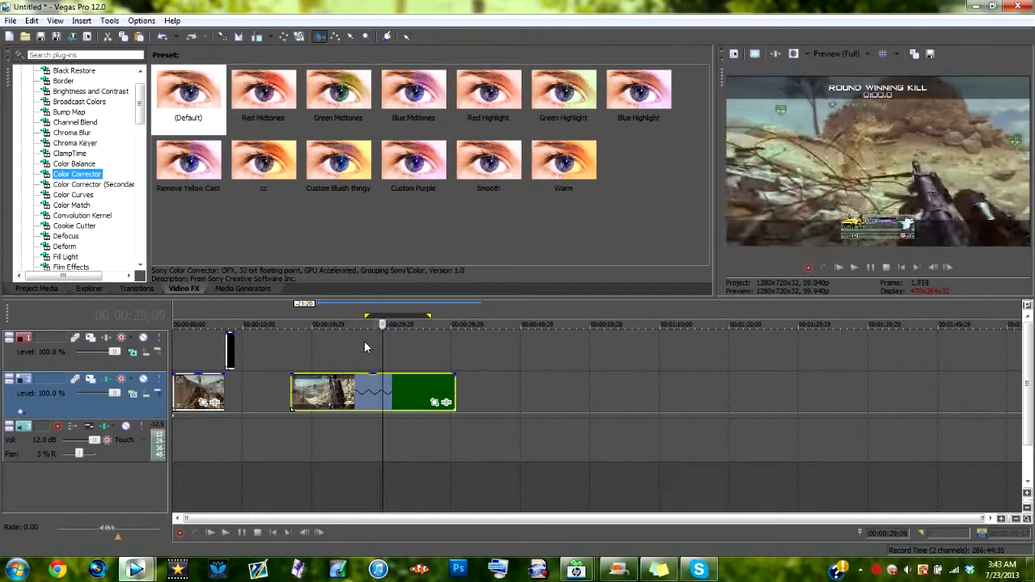
pyautogui.moveTo(363, 341); pyautogui.dragTo(388, 352)
pyautogui.press('space')
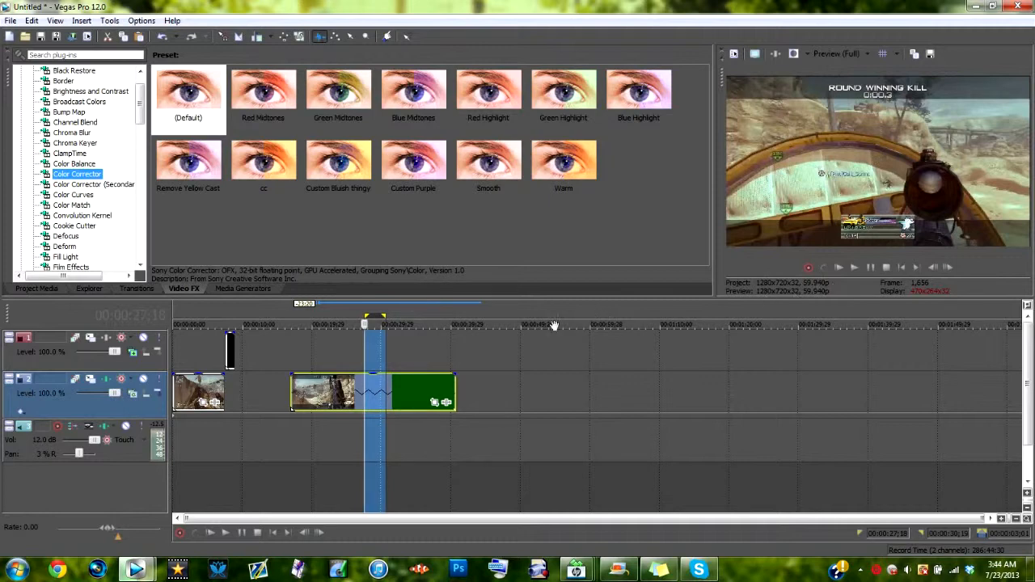
# Set the loop region from the timeline start to the end of the last clip
pyautogui.click(454, 377)
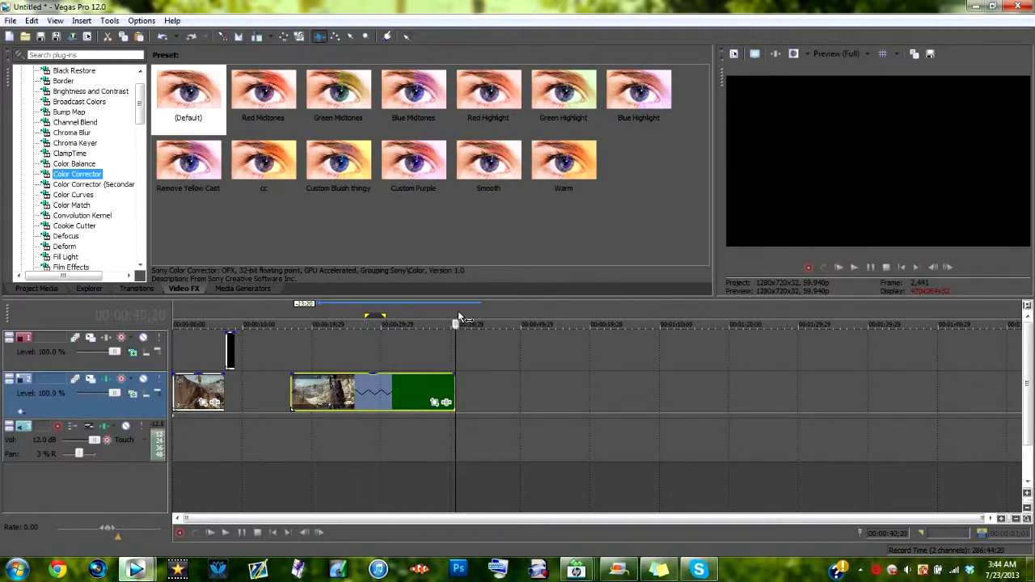
pyautogui.moveTo(456, 315); pyautogui.dragTo(172, 315)
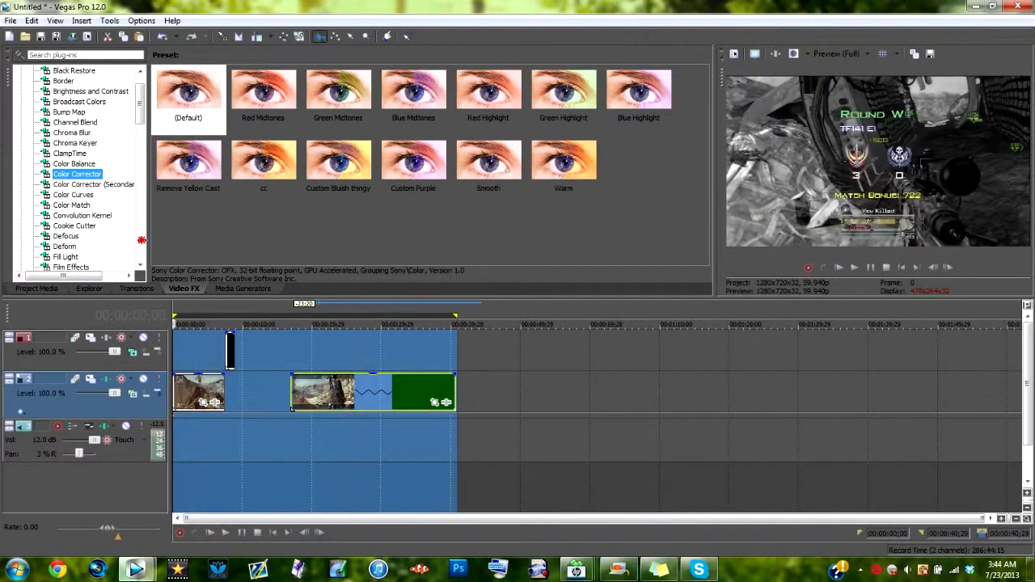
# Start rendering the loop region as bjkjb with the Internet HD 720p template, and cancel the render
pyautogui.click(10, 21)
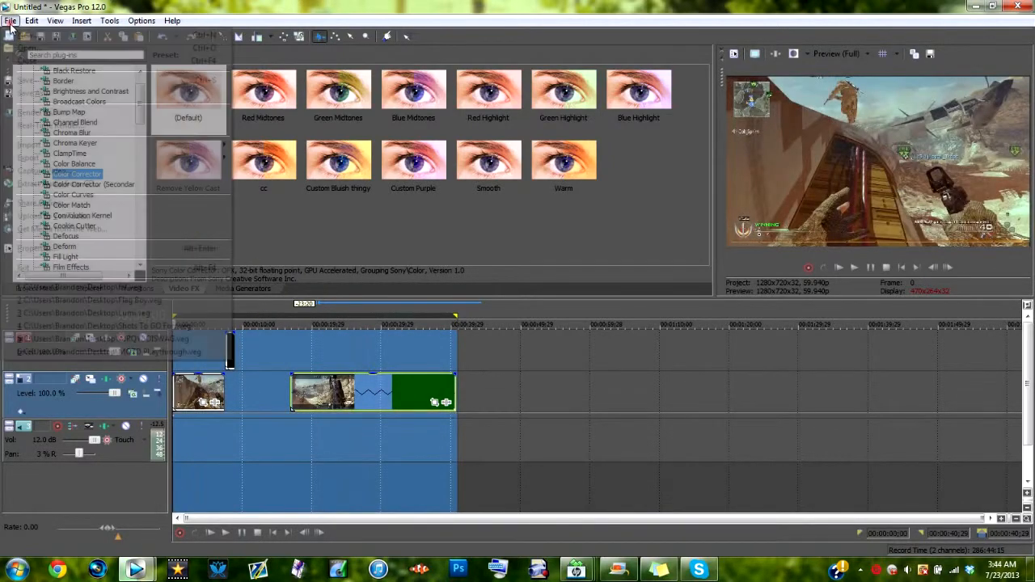
pyautogui.click(53, 111)
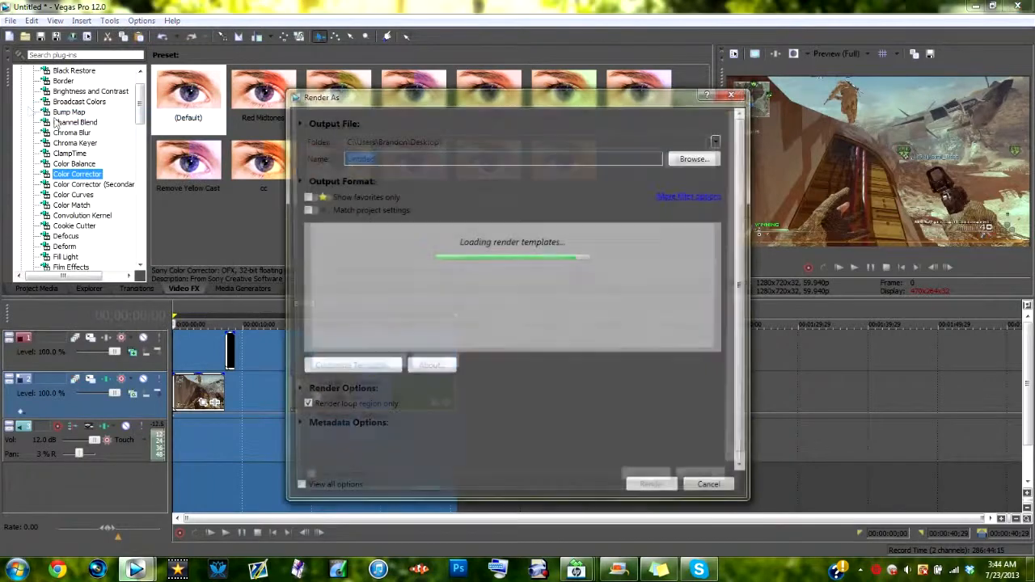
pyautogui.write('bjkjb')
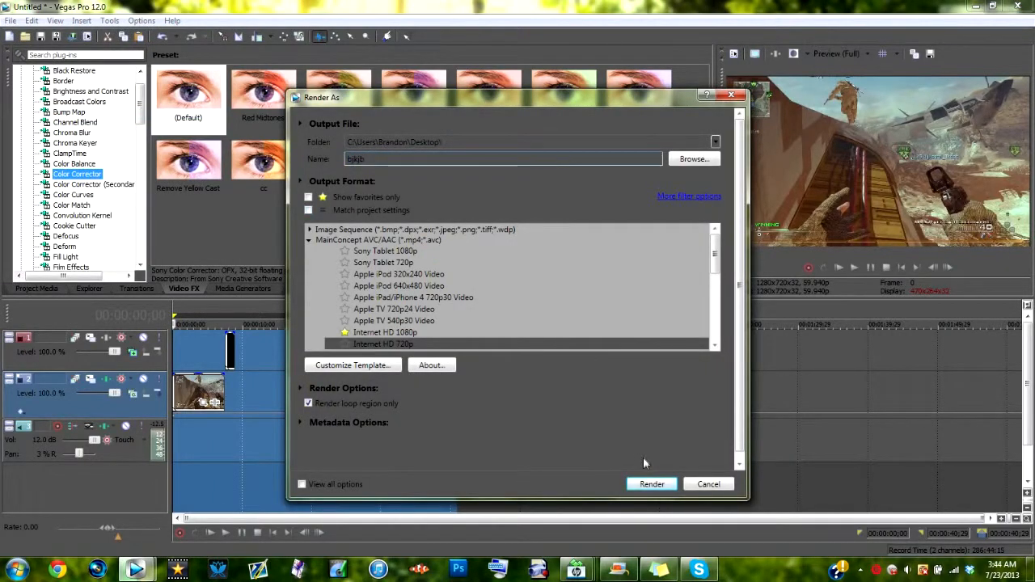
pyautogui.click(644, 483)
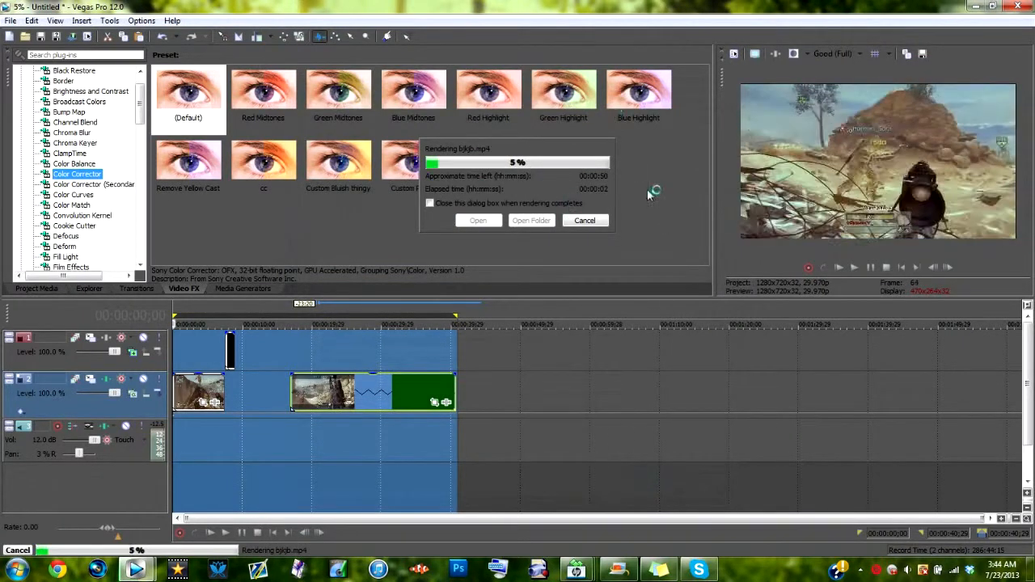
pyautogui.click(585, 220)
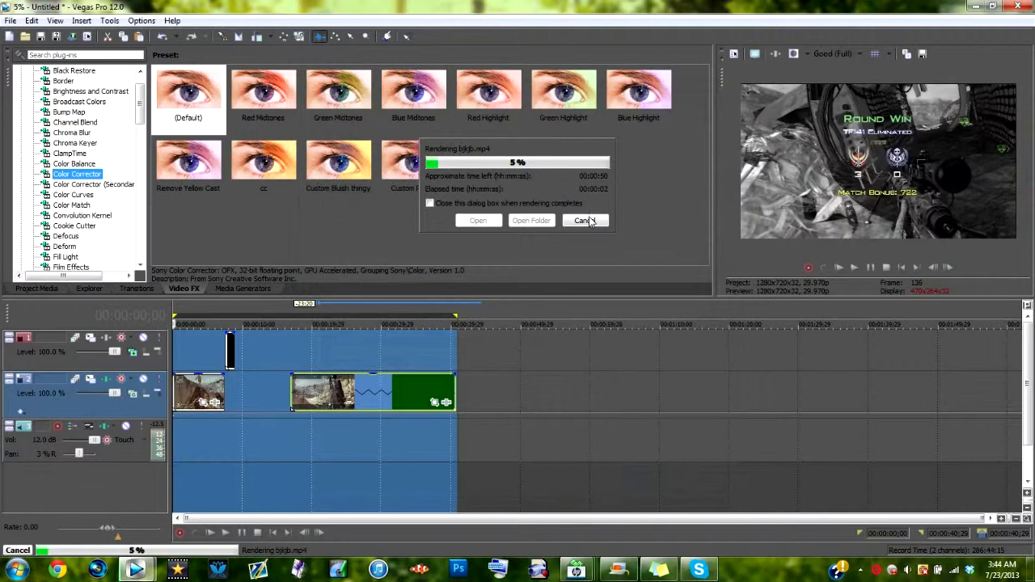
pyautogui.click(587, 219)
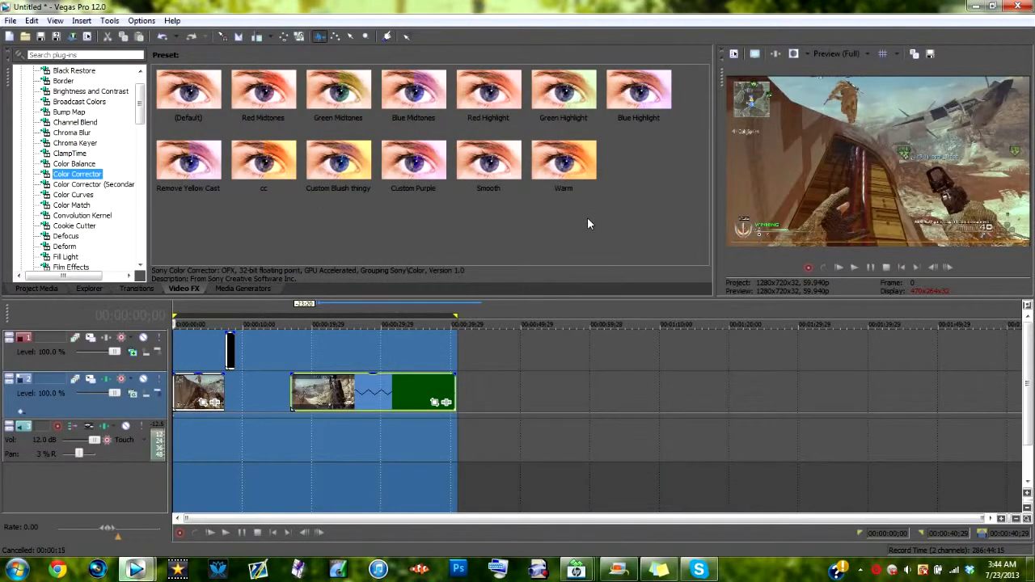
# Switch to the other Vegas Pro window to check the progress of the comm.mp4 render, and return to the gameplay project
pyautogui.click(969, 5)
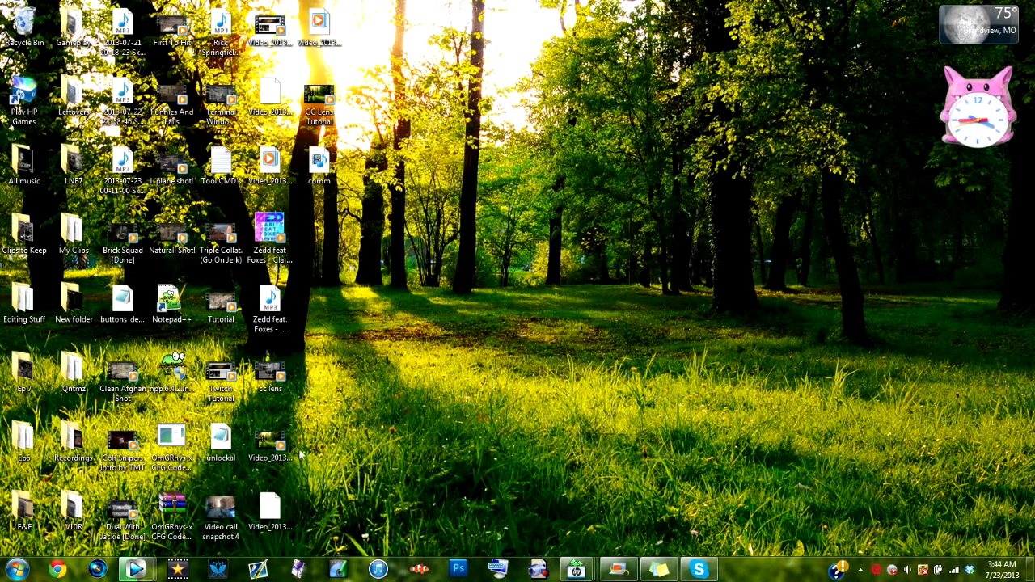
pyautogui.moveTo(135, 569)
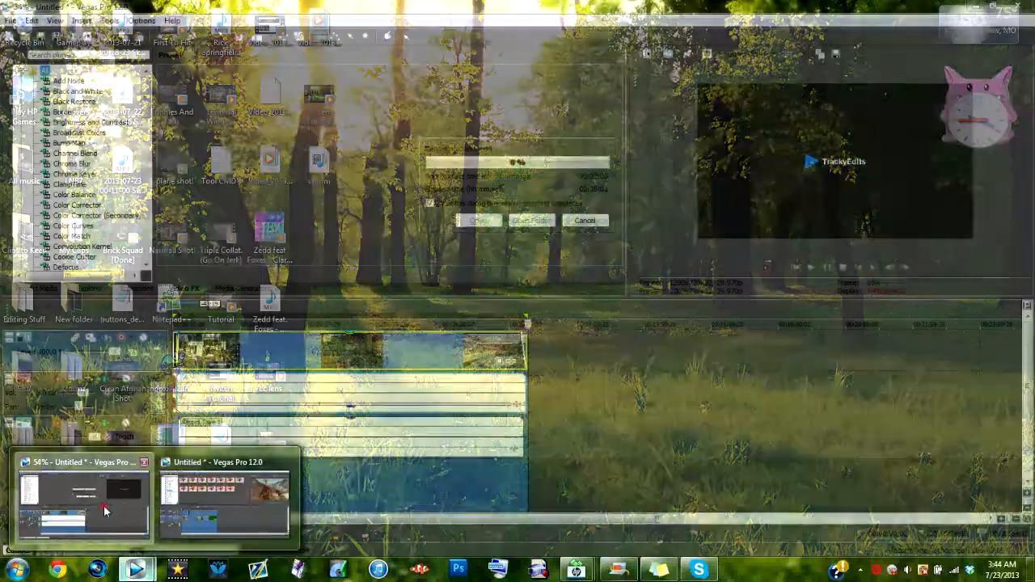
pyautogui.click(105, 510)
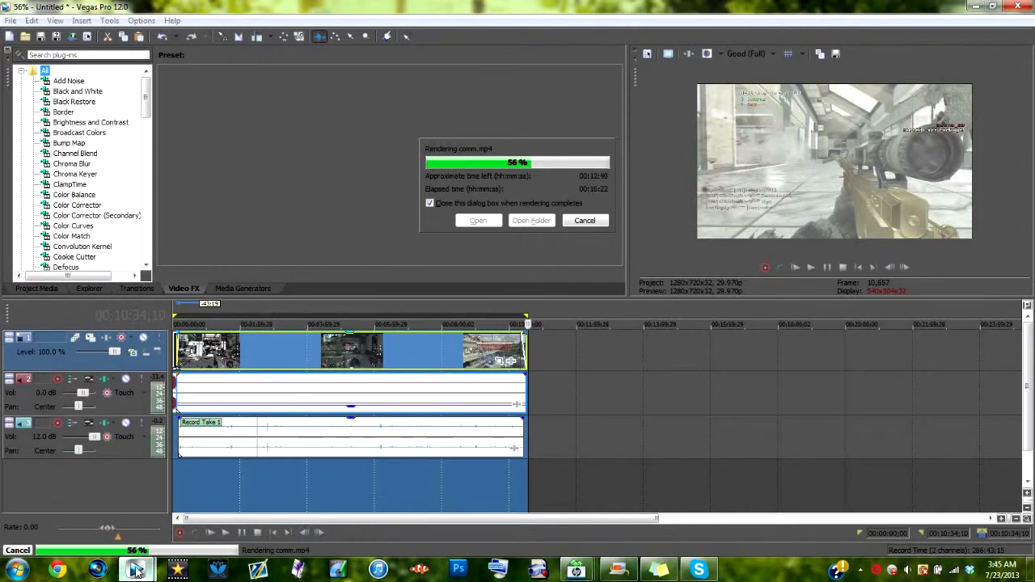
pyautogui.moveTo(136, 569)
pyautogui.click(198, 533)
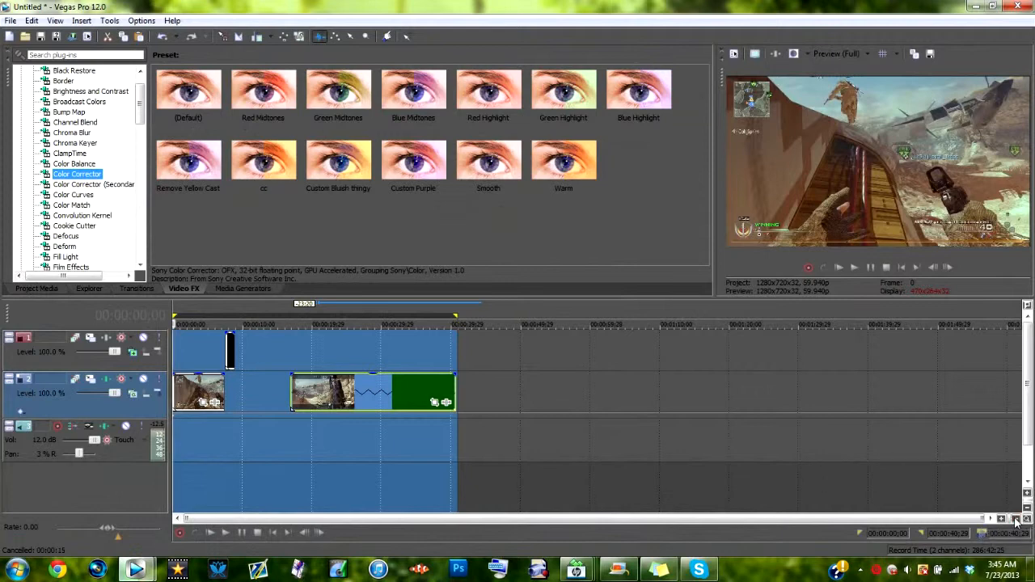
pyautogui.click(881, 465)
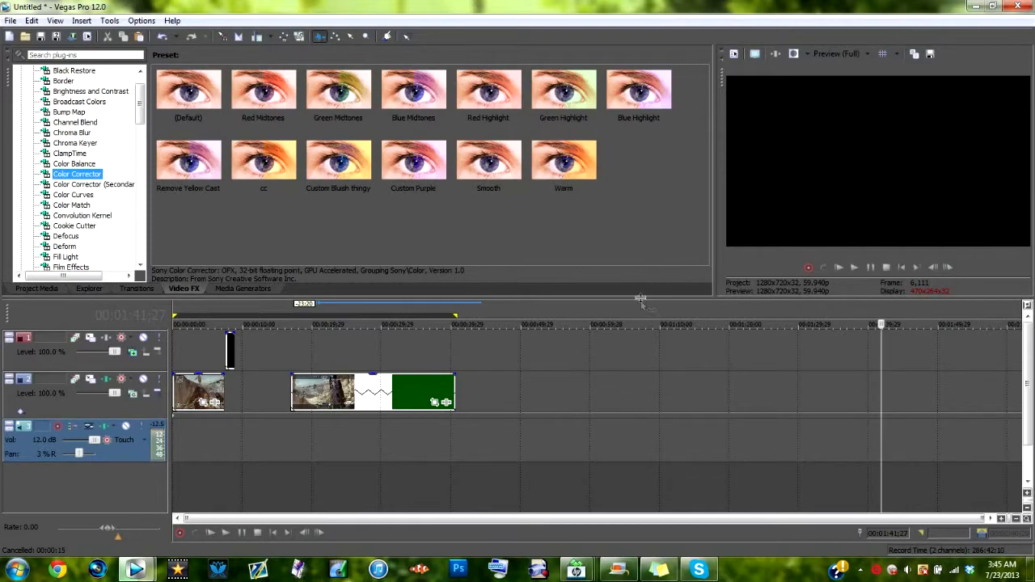
pyautogui.moveTo(641, 297)
pyautogui.mouseDown()
pyautogui.moveTo(647, 436)
pyautogui.moveTo(646, 288)
pyautogui.moveTo(649, 321)
pyautogui.moveTo(643, 299)
pyautogui.mouseUp()
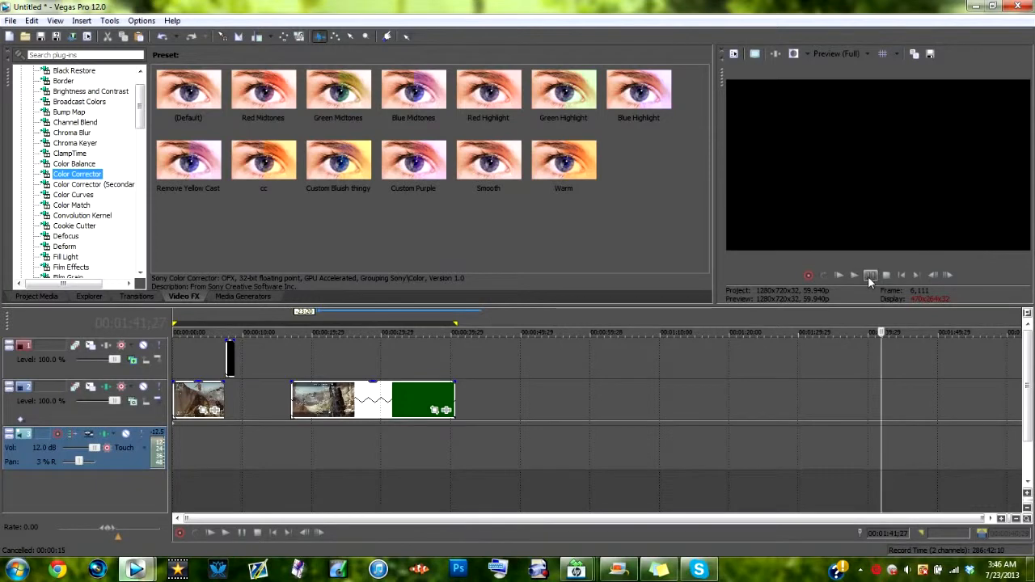
# Look over the presets of the Border and Add Noise video effects and return to the full effects list
pyautogui.click(63, 81)
pyautogui.scroll(1, 138, 103)
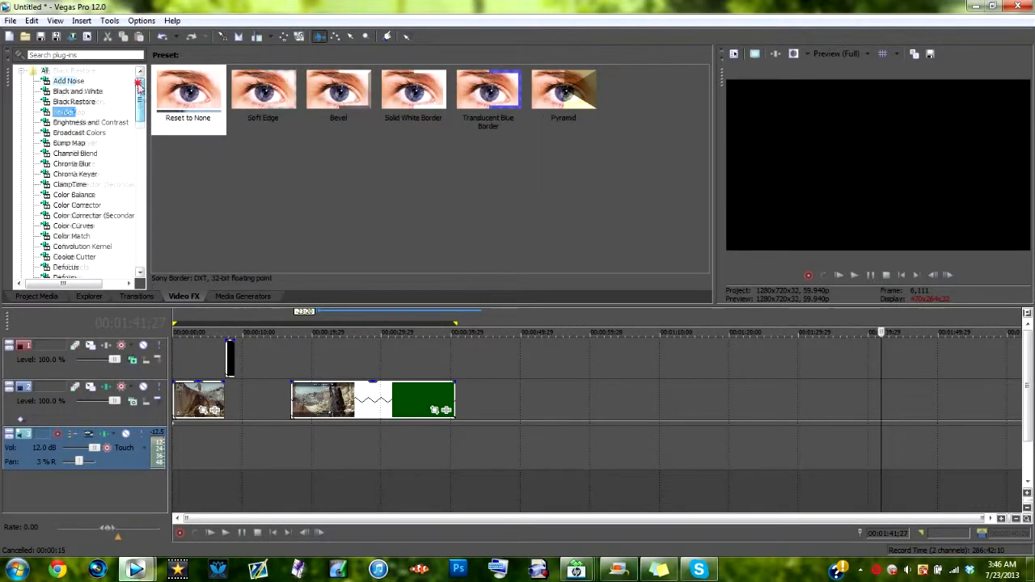
pyautogui.click(80, 82)
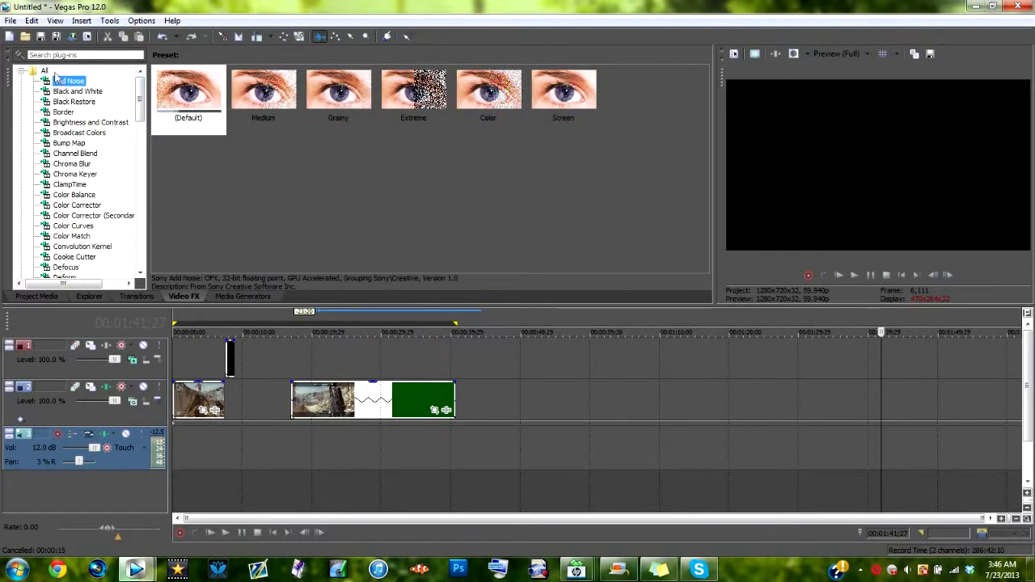
pyautogui.moveTo(140, 110)
pyautogui.mouseDown()
pyautogui.moveTo(142, 259)
pyautogui.moveTo(137, 93)
pyautogui.mouseUp()
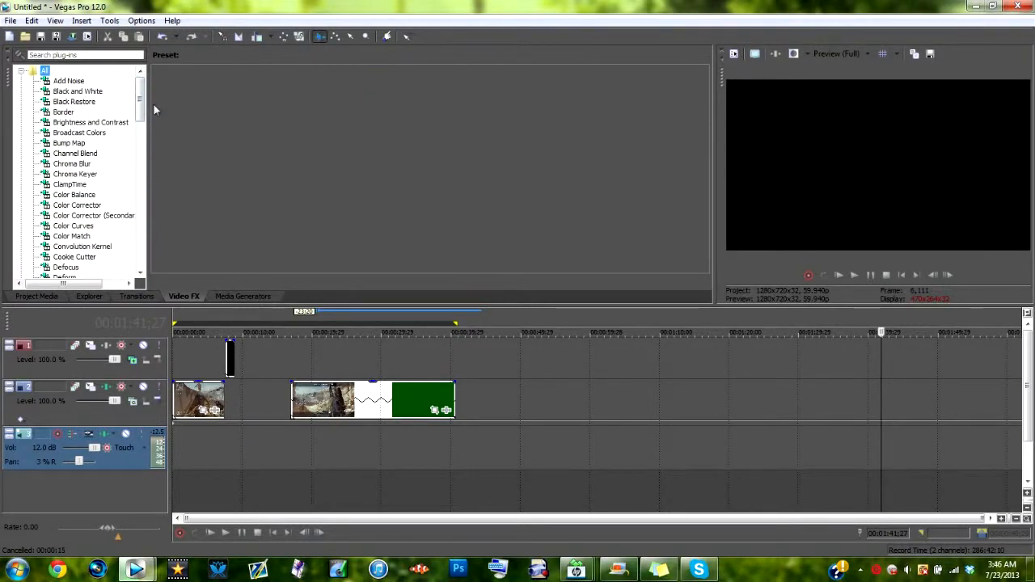
pyautogui.moveTo(139, 109)
pyautogui.mouseDown()
pyautogui.moveTo(144, 259)
pyautogui.moveTo(140, 90)
pyautogui.mouseUp()
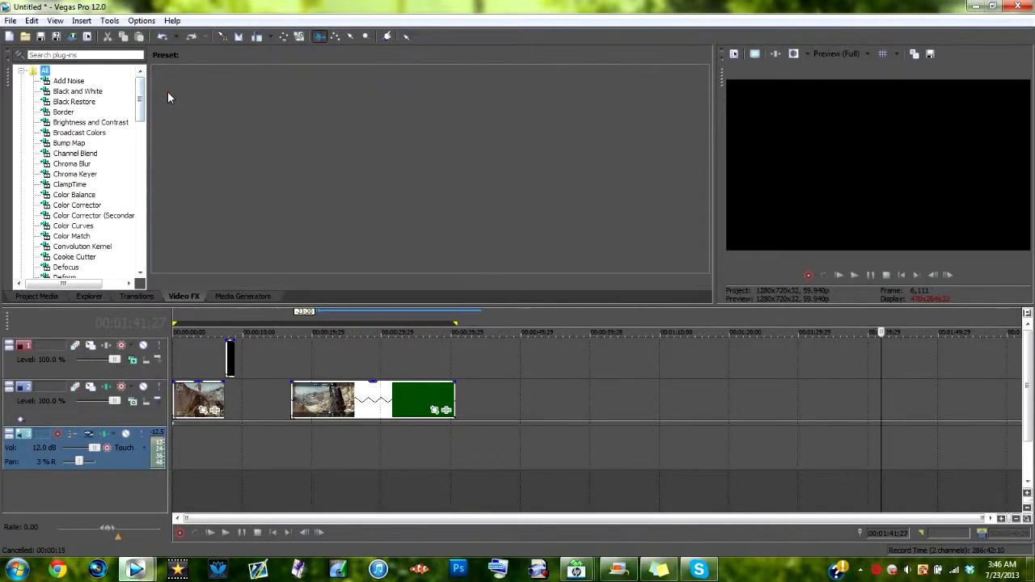